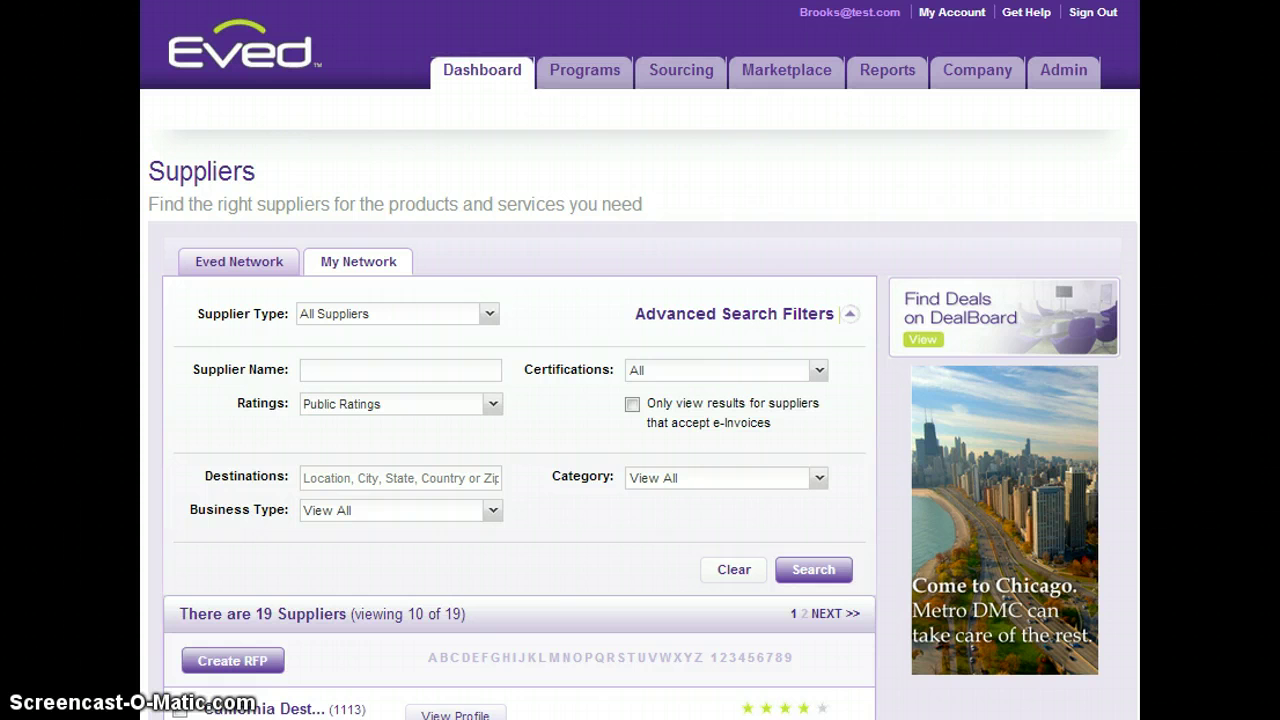
- Start a new program in My Programs and name it "August Corporate Program"
left_click(574, 88)
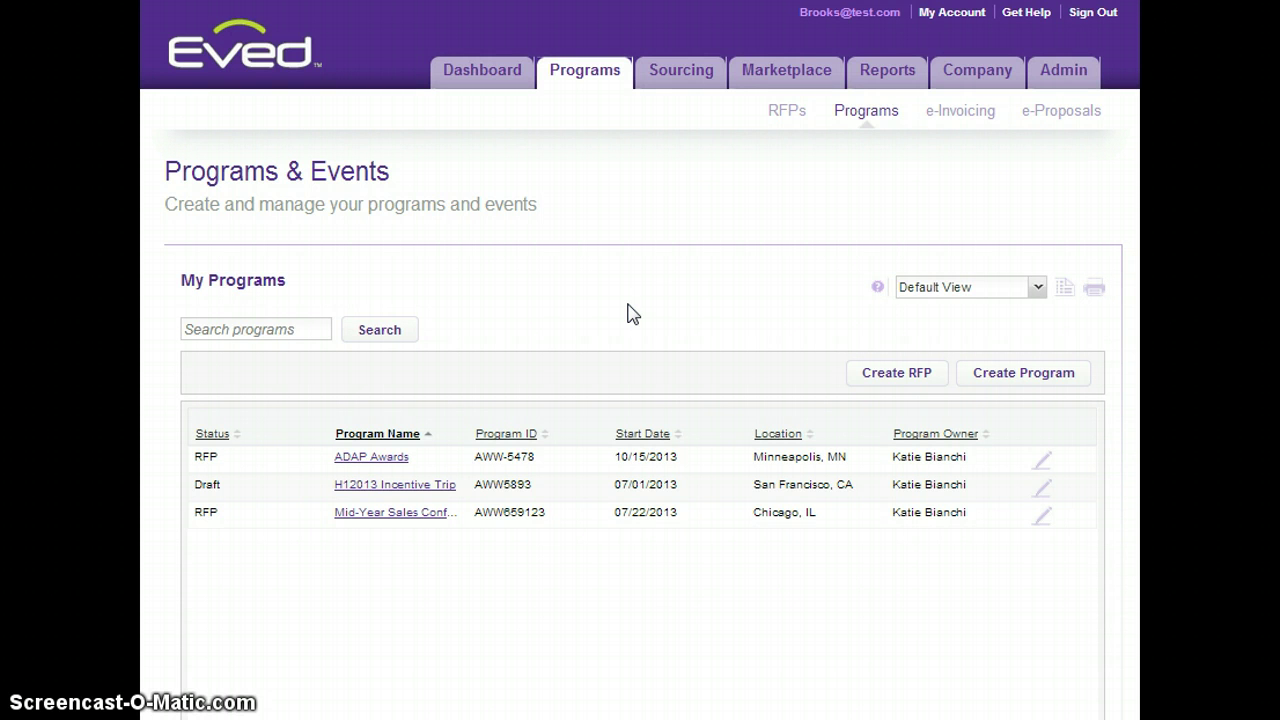
left_click(1038, 373)
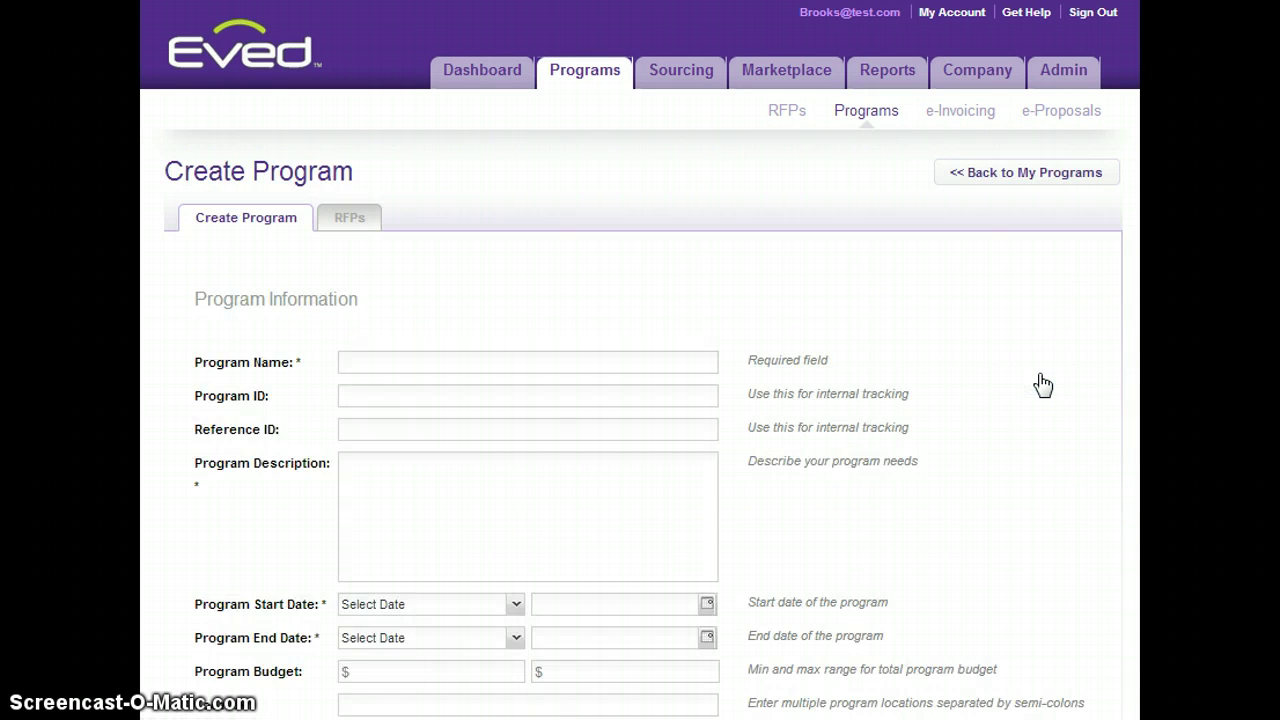
left_click(972, 306)
scroll(975, 312, "down", 1)
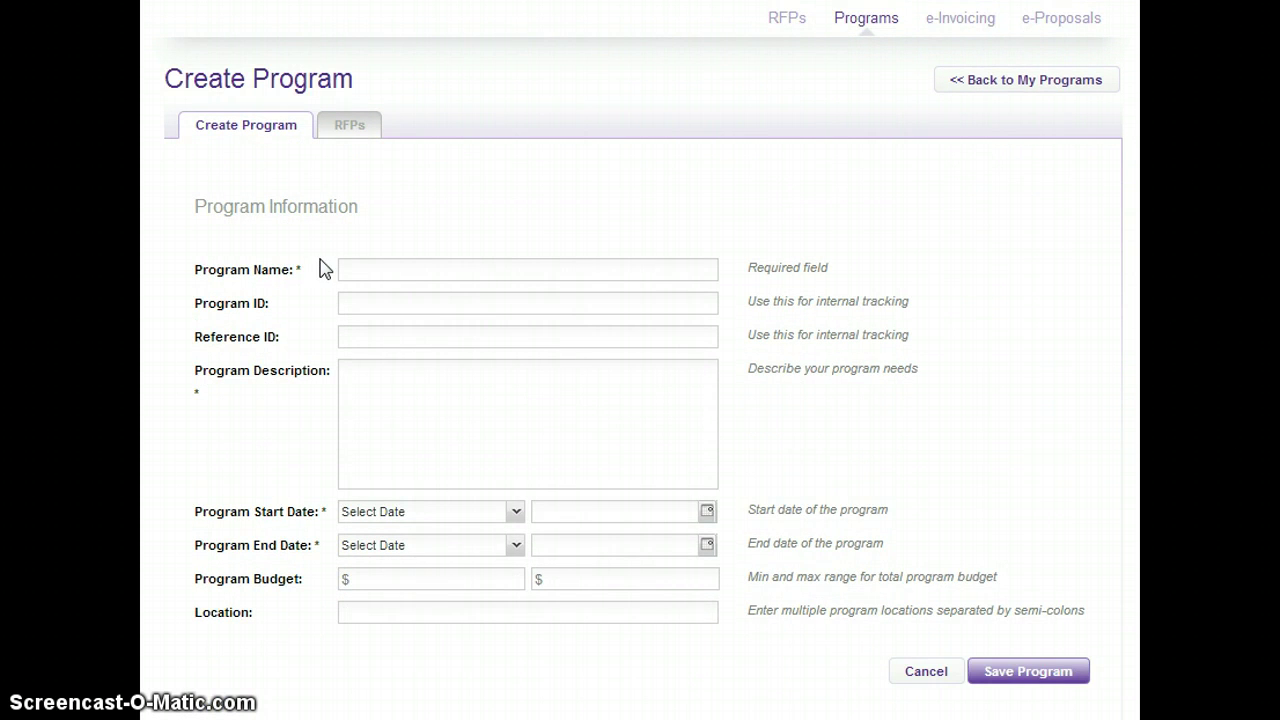
left_click(413, 268)
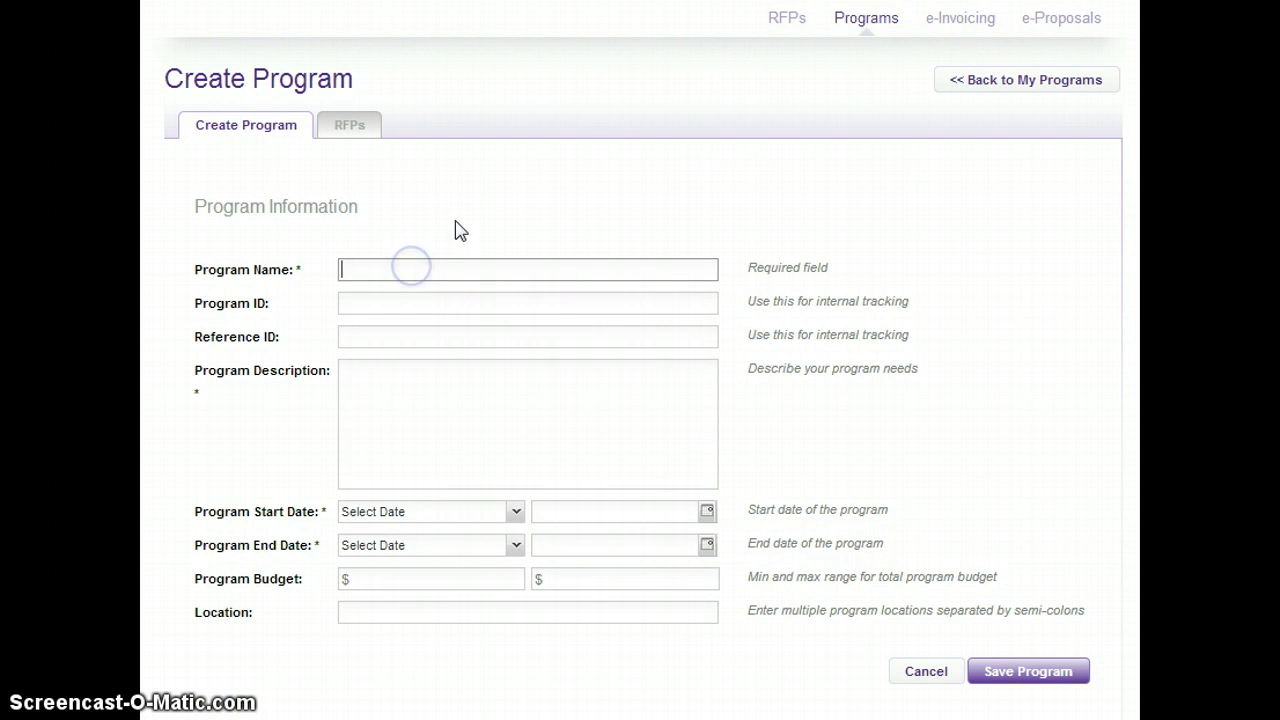
type("Augus")
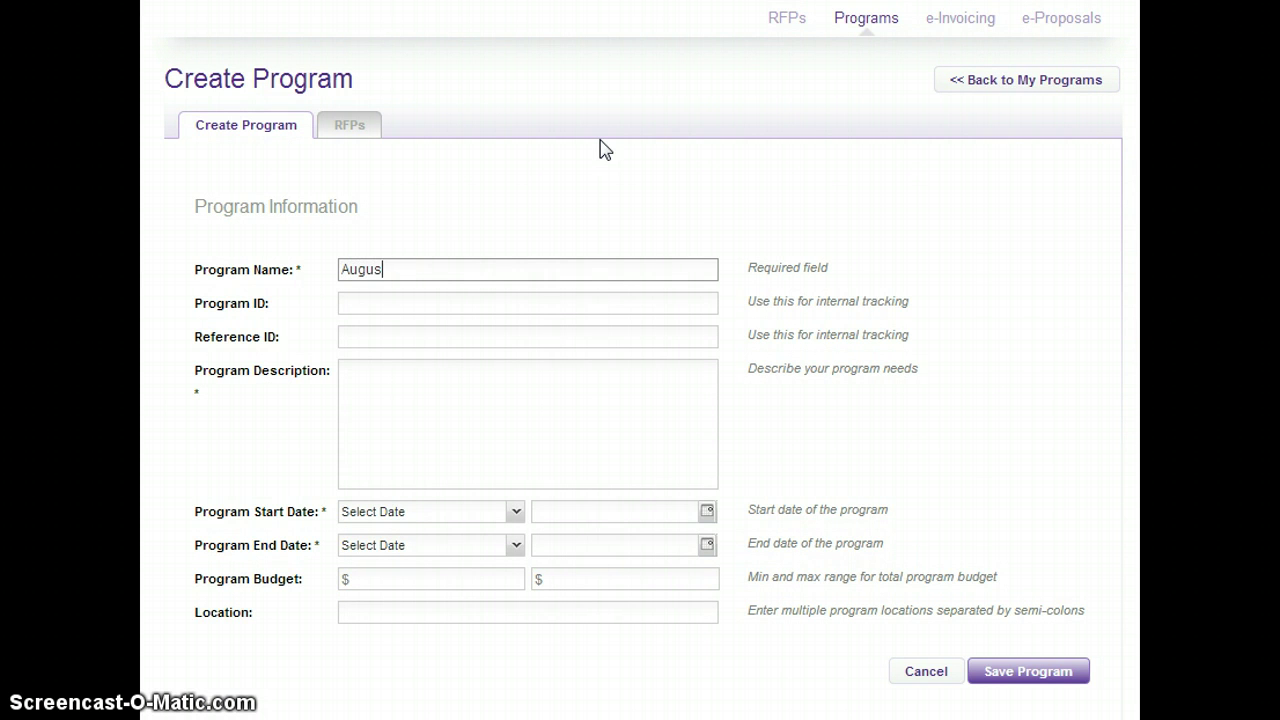
type("t Corporate Program")
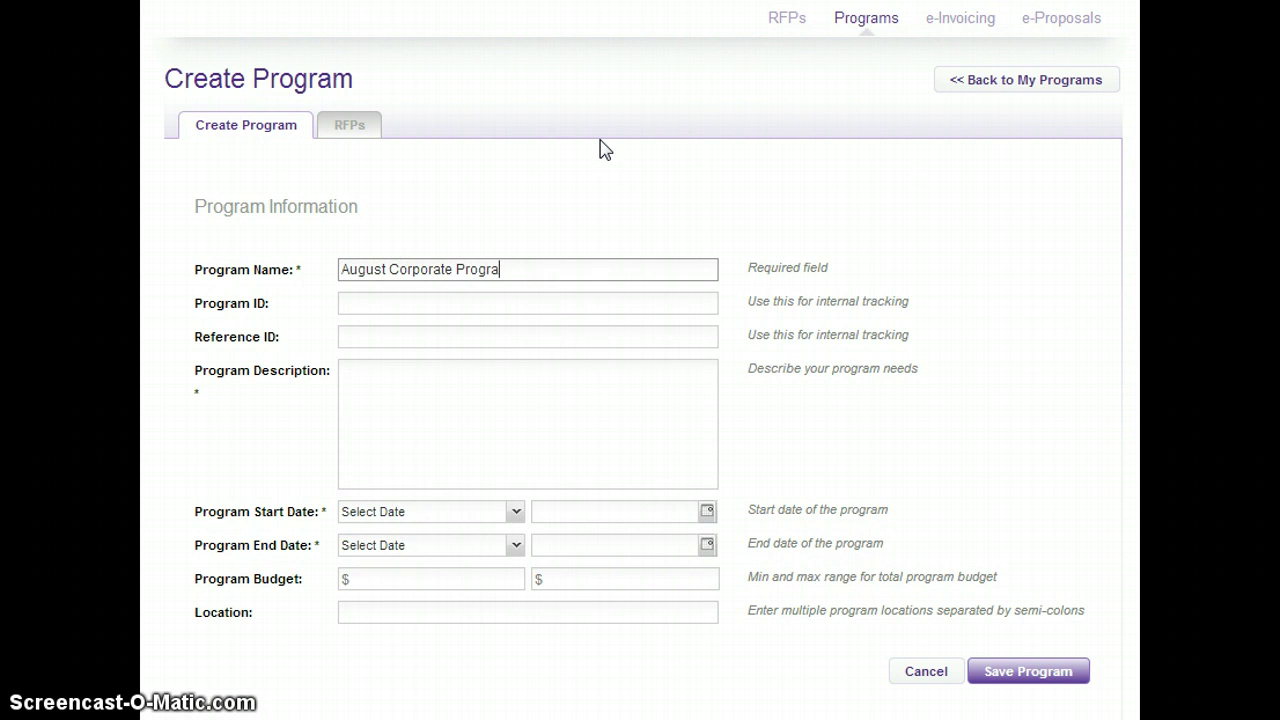
- Enter "Corporate program" as the program description
left_click(545, 302)
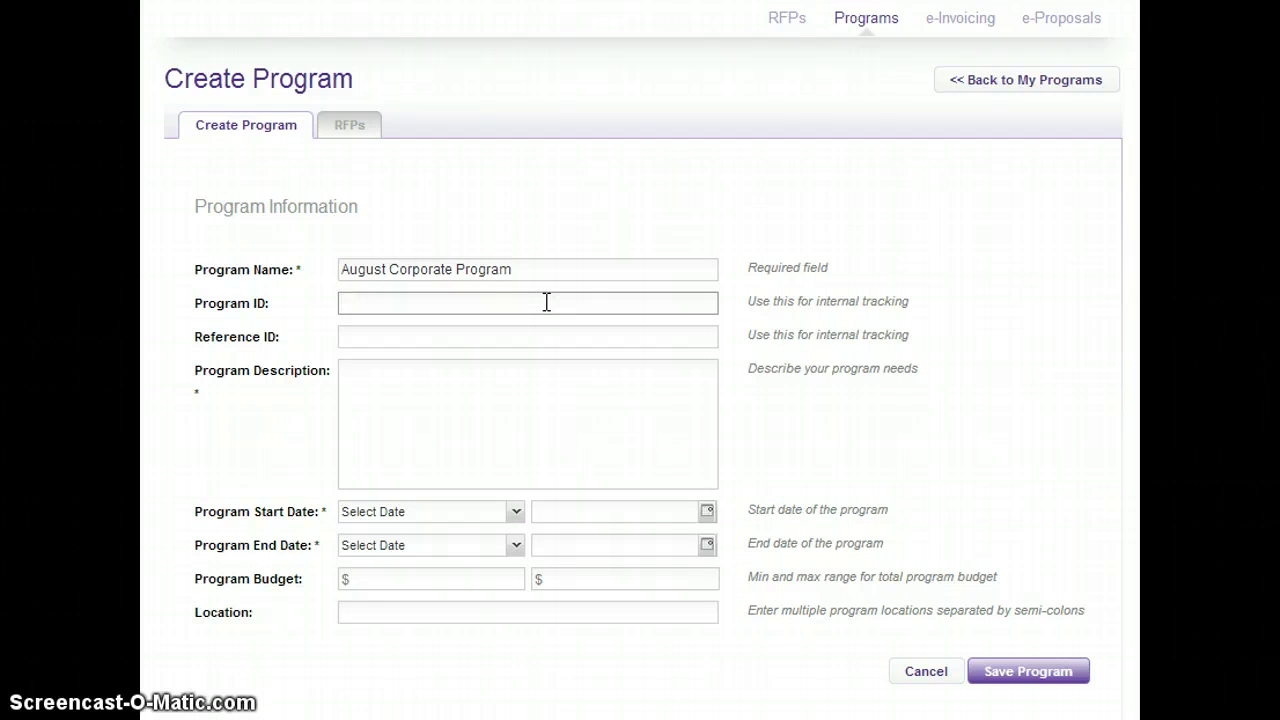
left_click(515, 392)
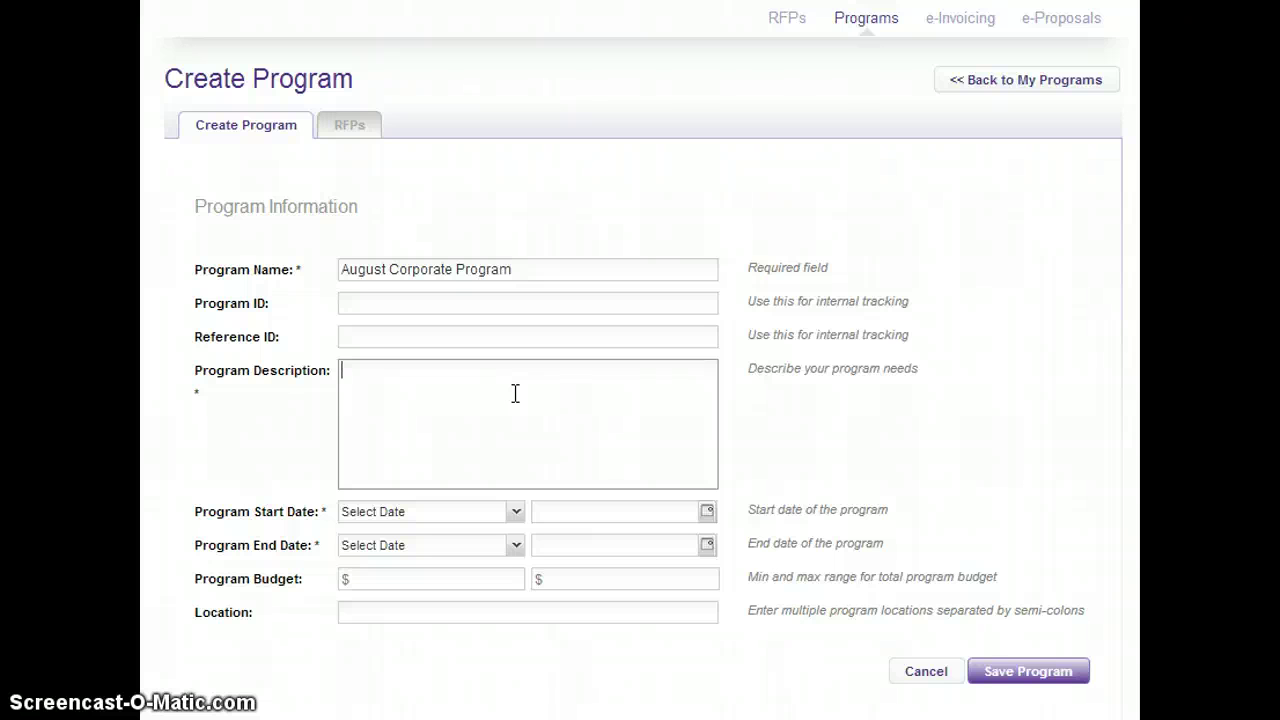
type("Gorporate progg")
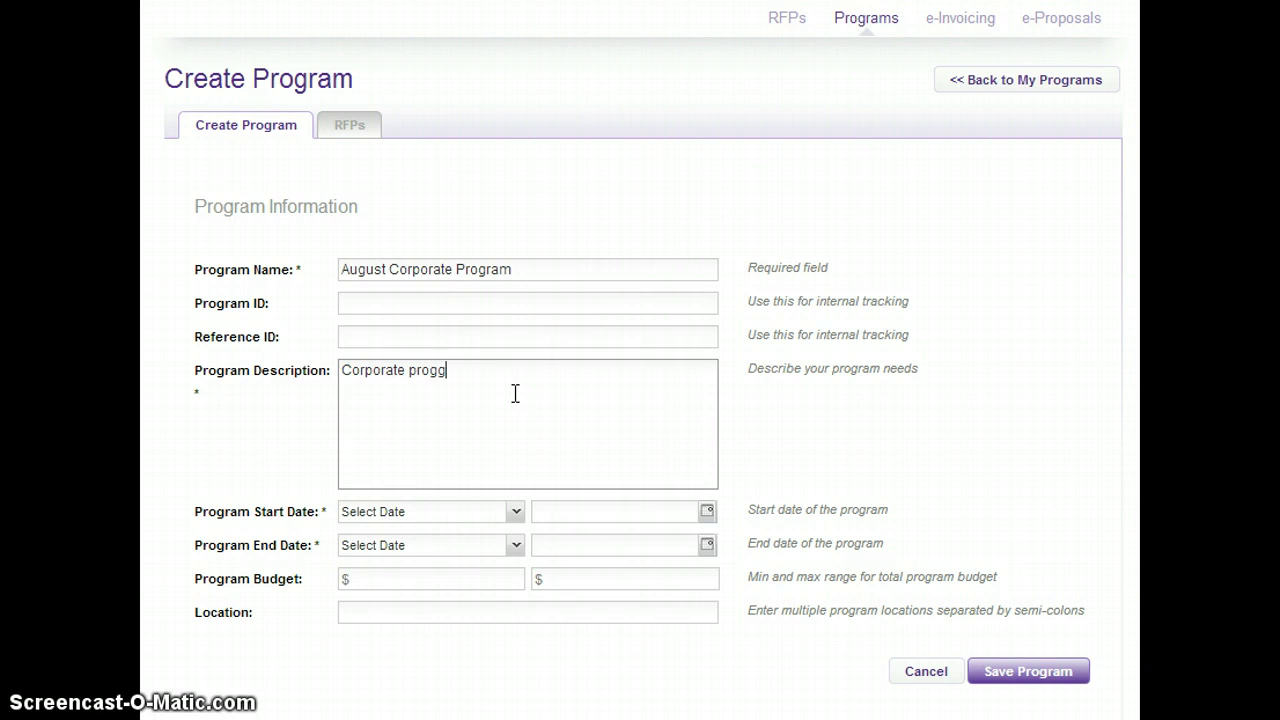
key("BackSpace")
type("ram")
- Set both the program start date and end date to 07/10/2013
left_click(513, 520)
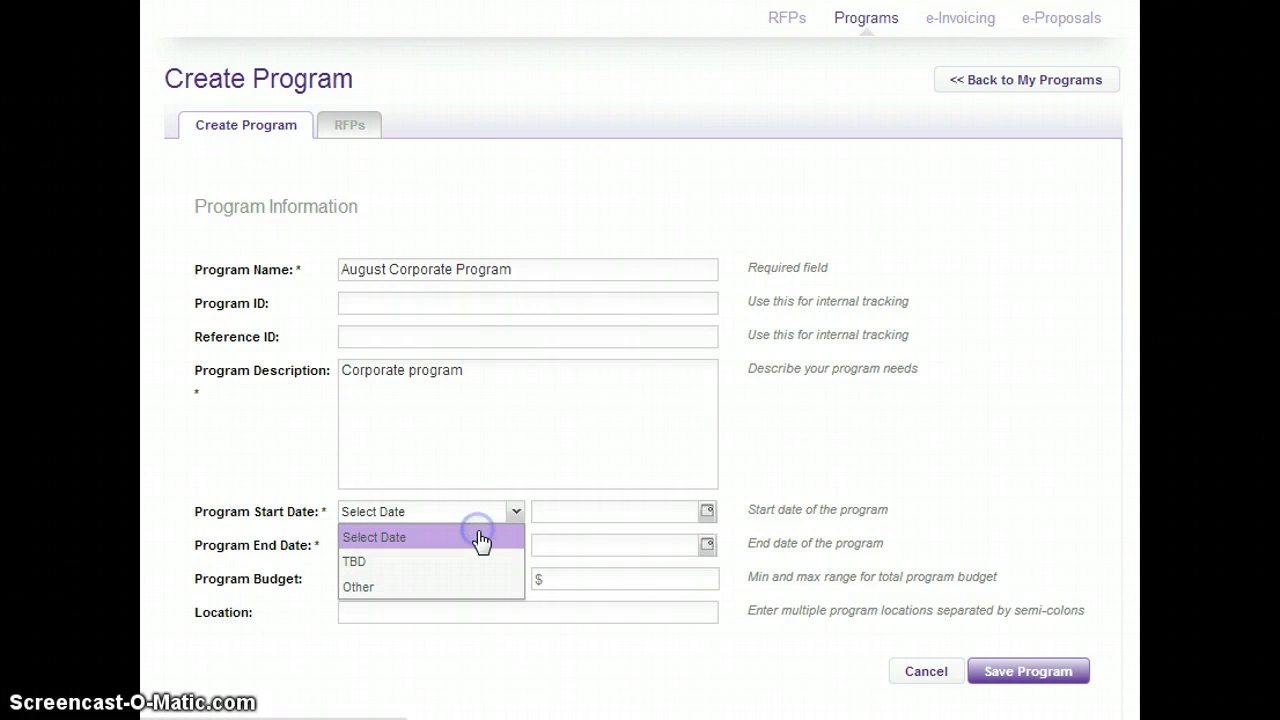
left_click(707, 512)
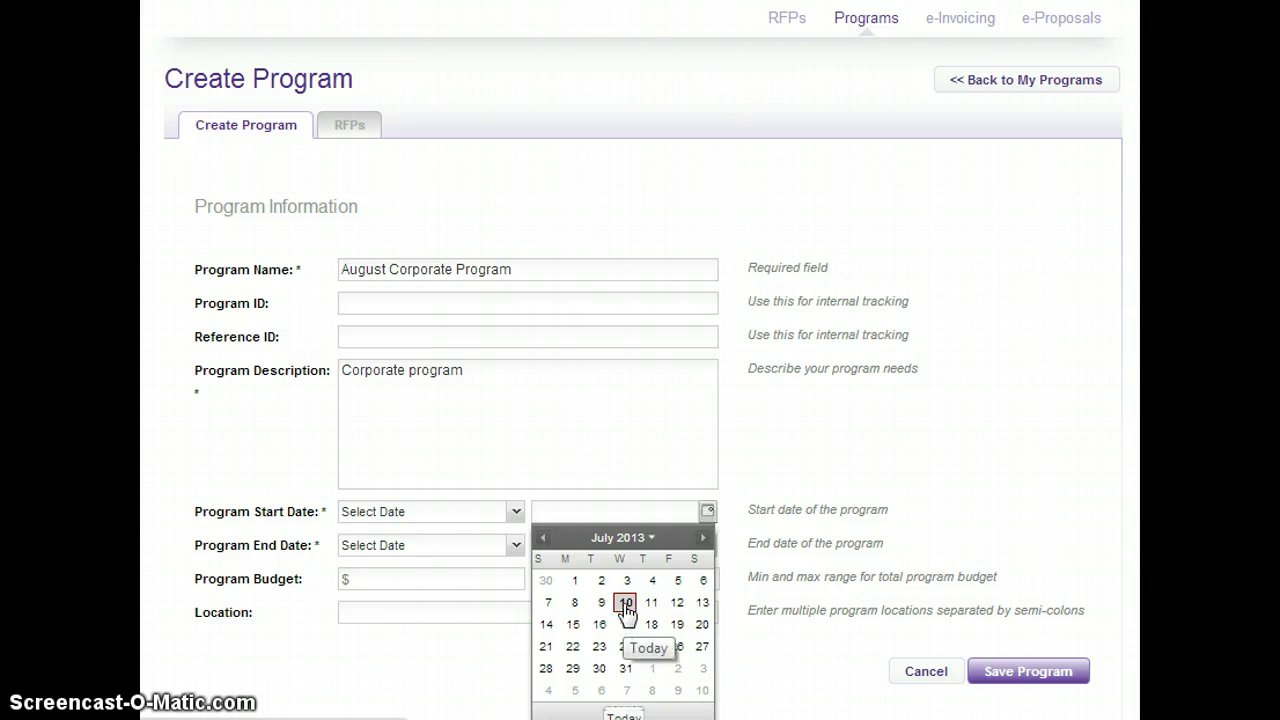
left_click(625, 602)
left_click(706, 545)
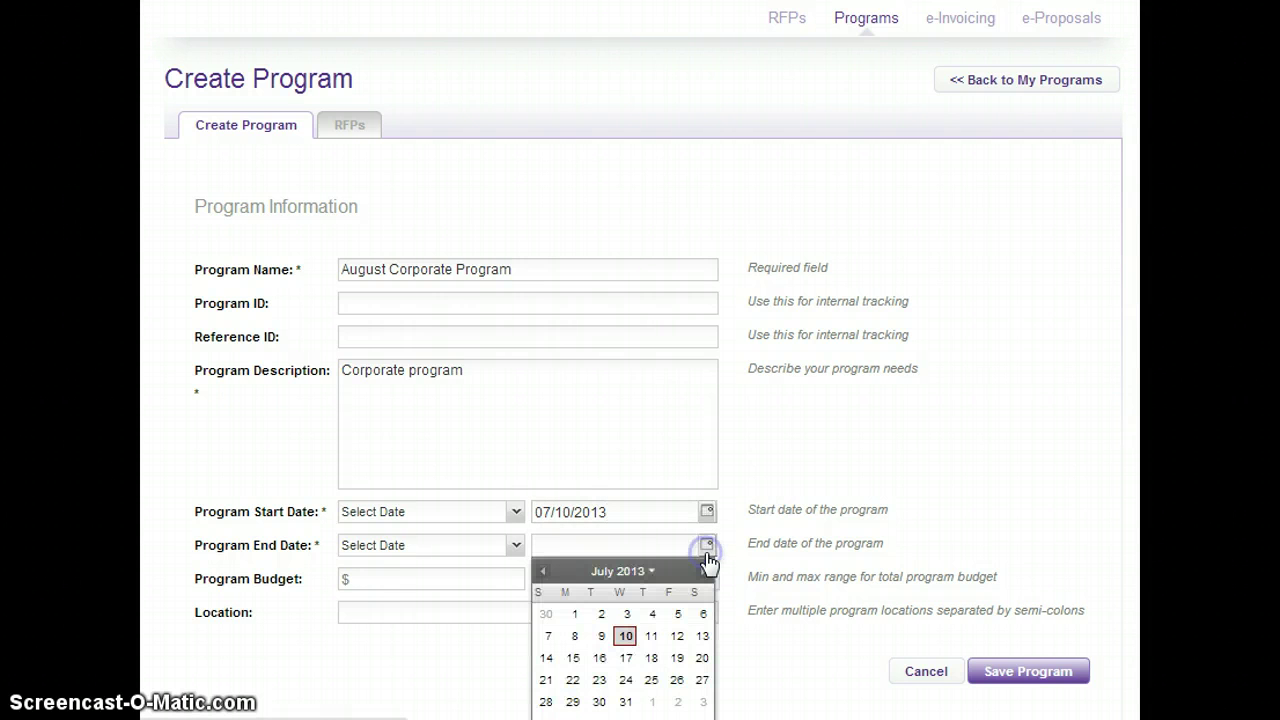
left_click(622, 640)
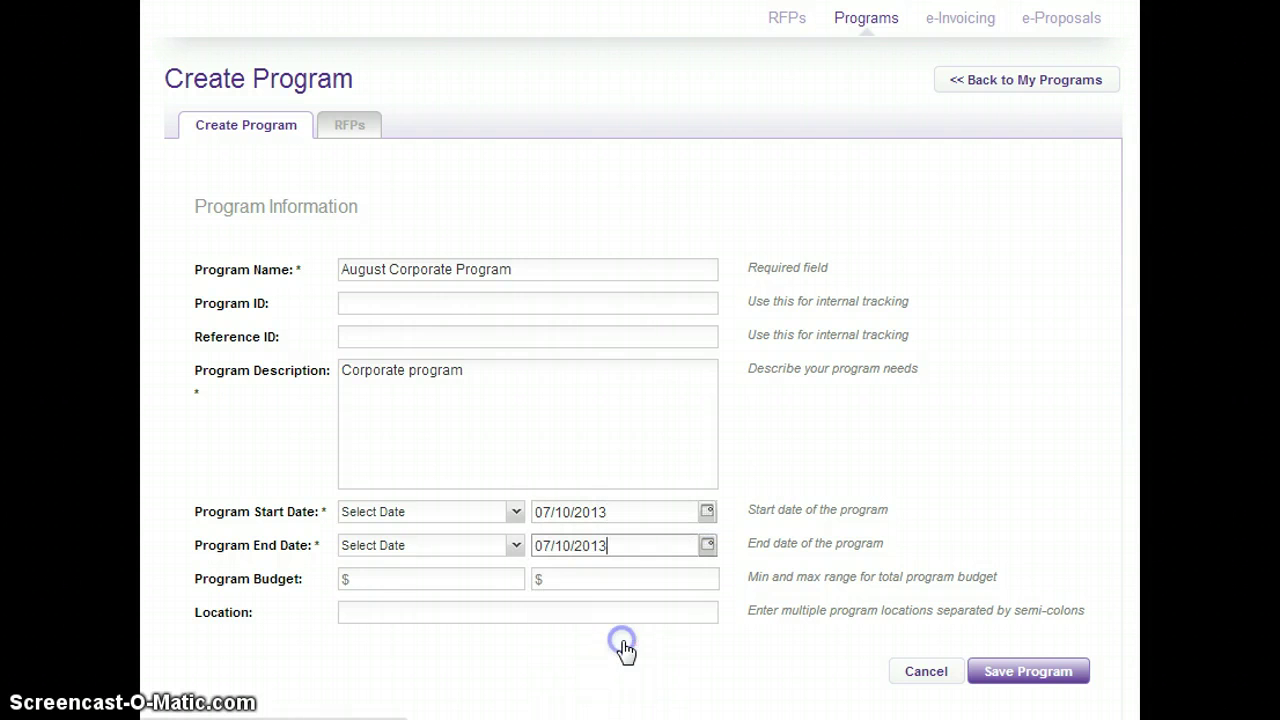
- Switch the program start date and end date to TBD
left_click(515, 511)
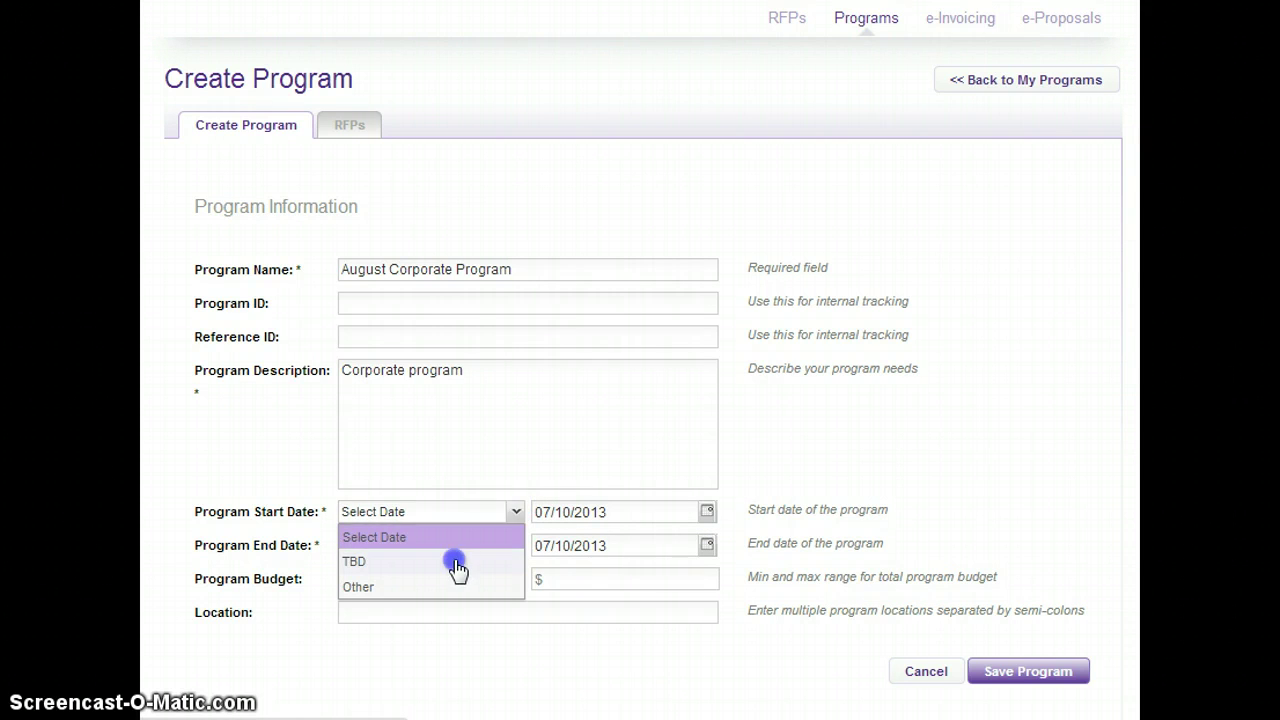
left_click(455, 561)
left_click(512, 546)
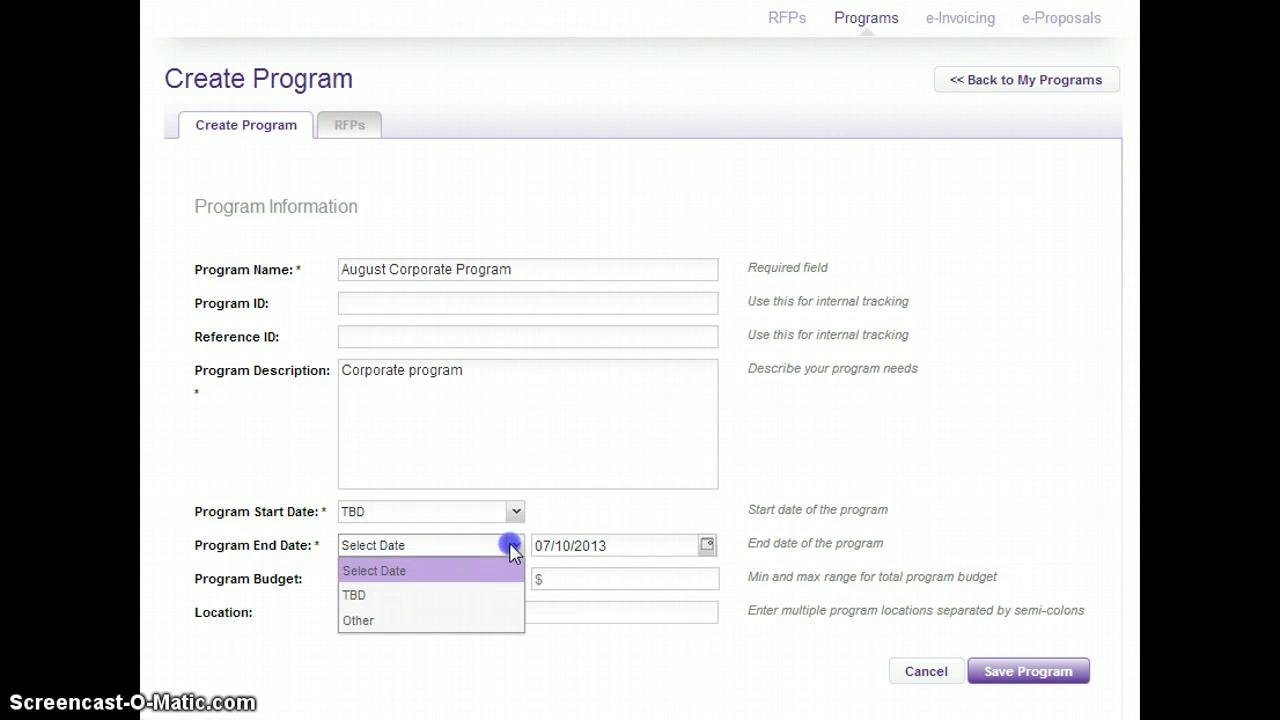
left_click(485, 595)
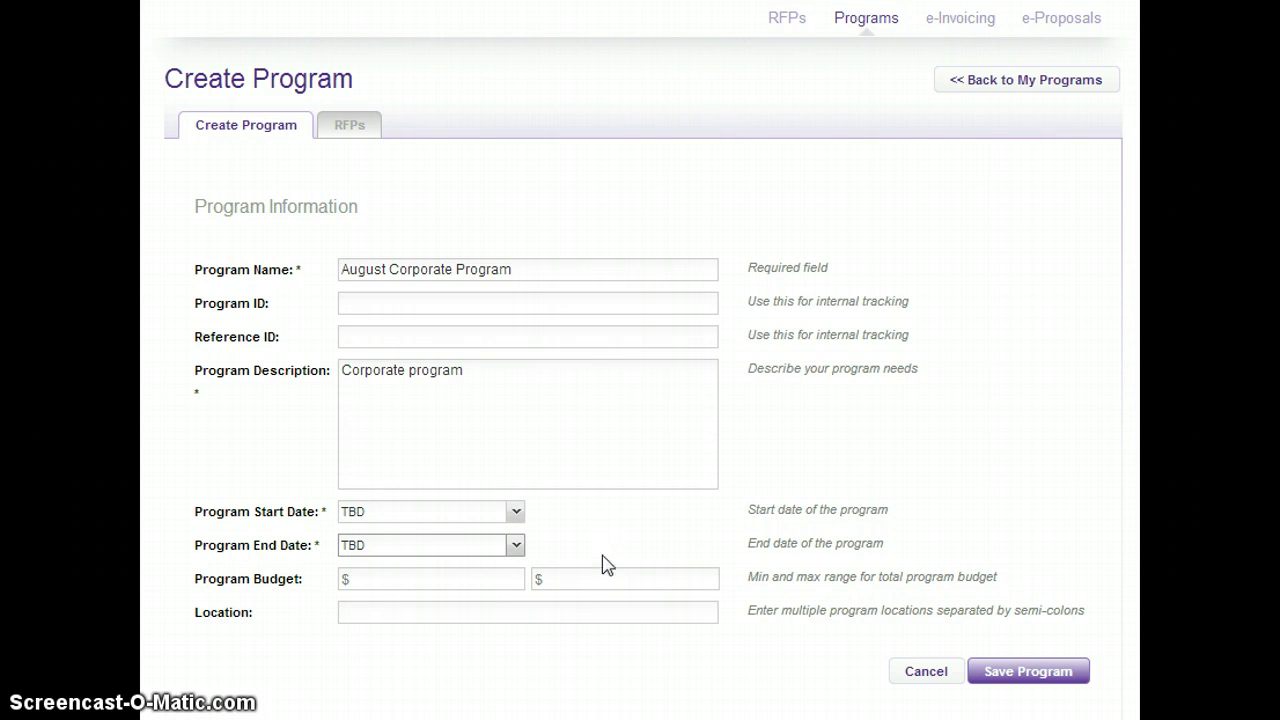
- Set the program start and end dates to the Other option, with "Summer 2014" as the value for both
left_click(515, 513)
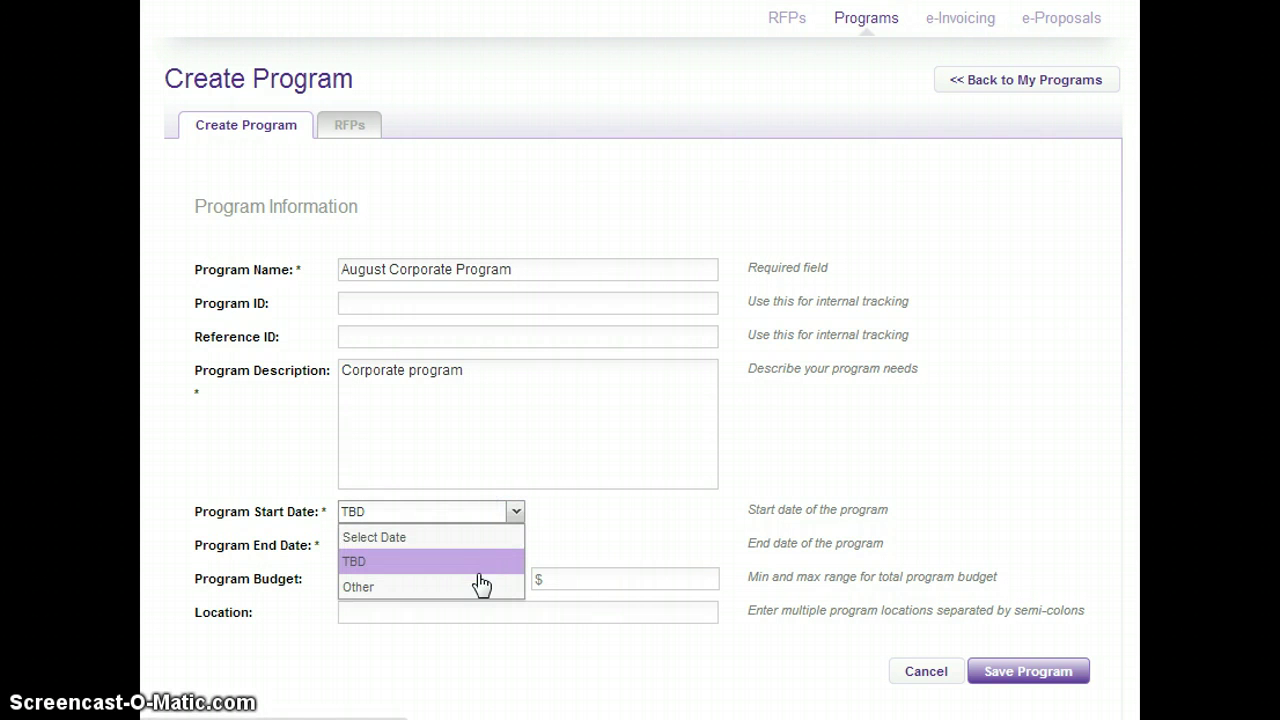
left_click(472, 589)
left_click(515, 548)
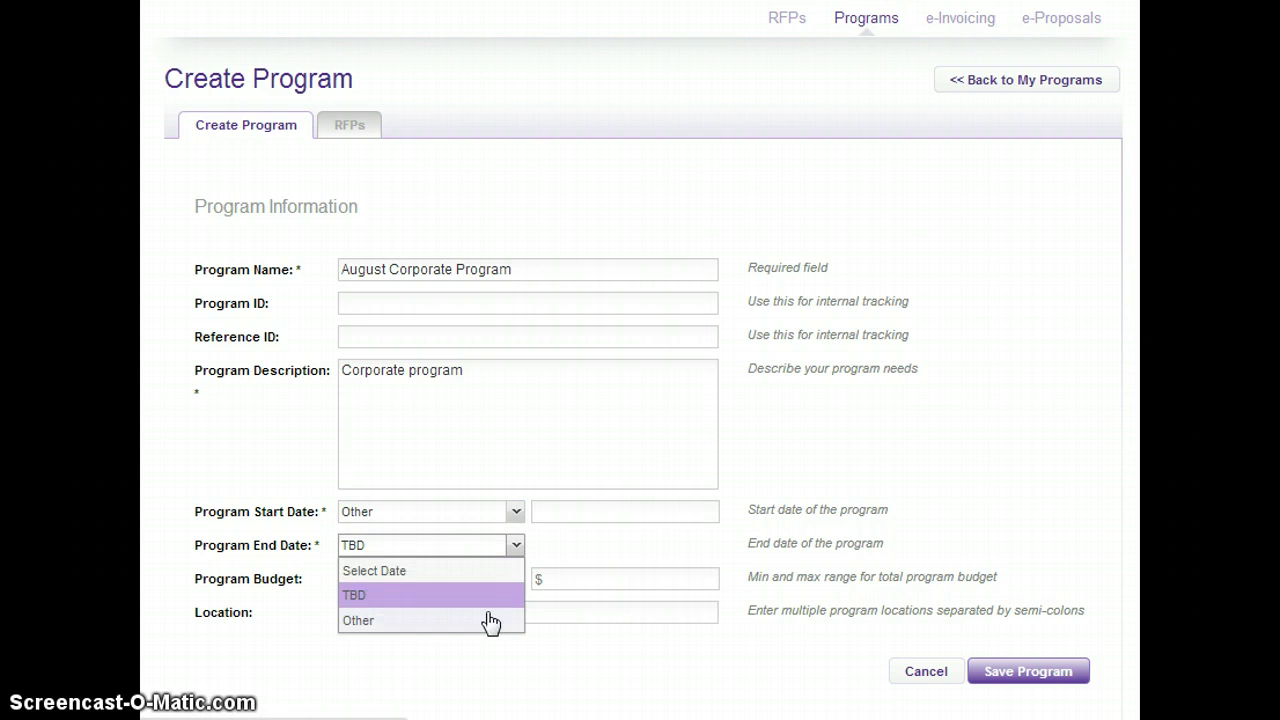
left_click(486, 622)
left_click(574, 511)
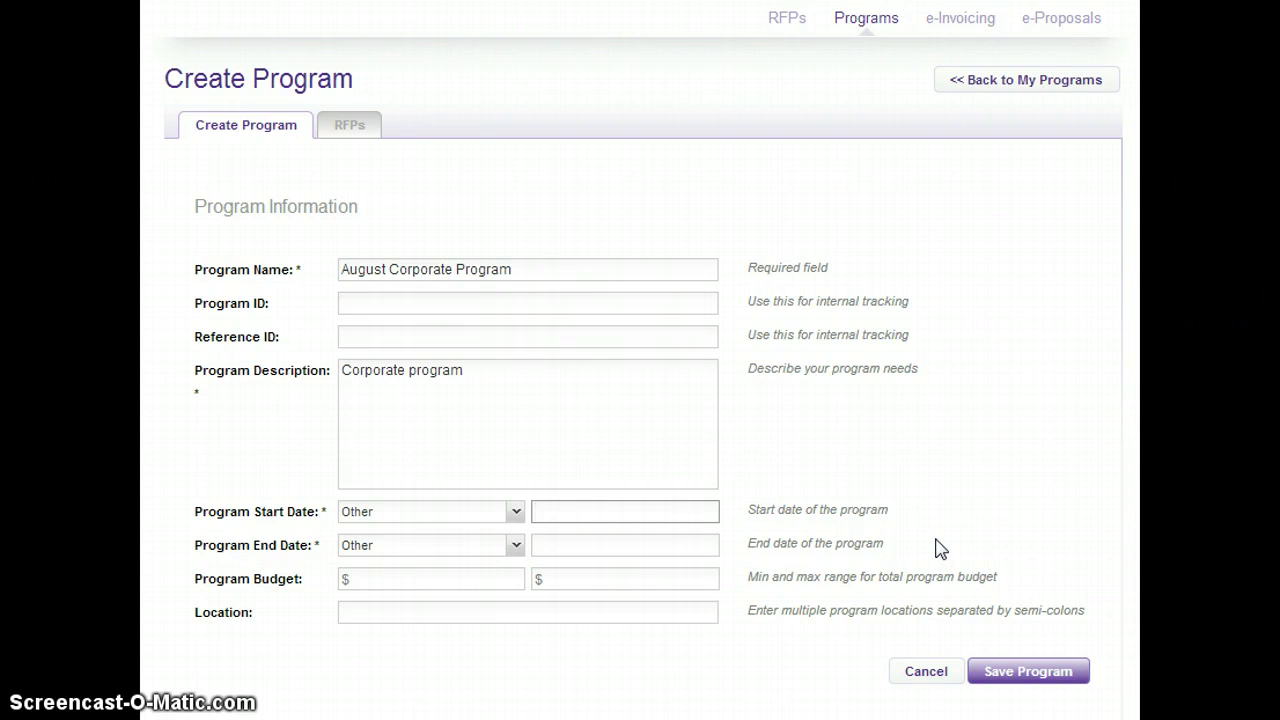
type("Summer 2013")
key("BackSpace")
type("4")
left_click(606, 540)
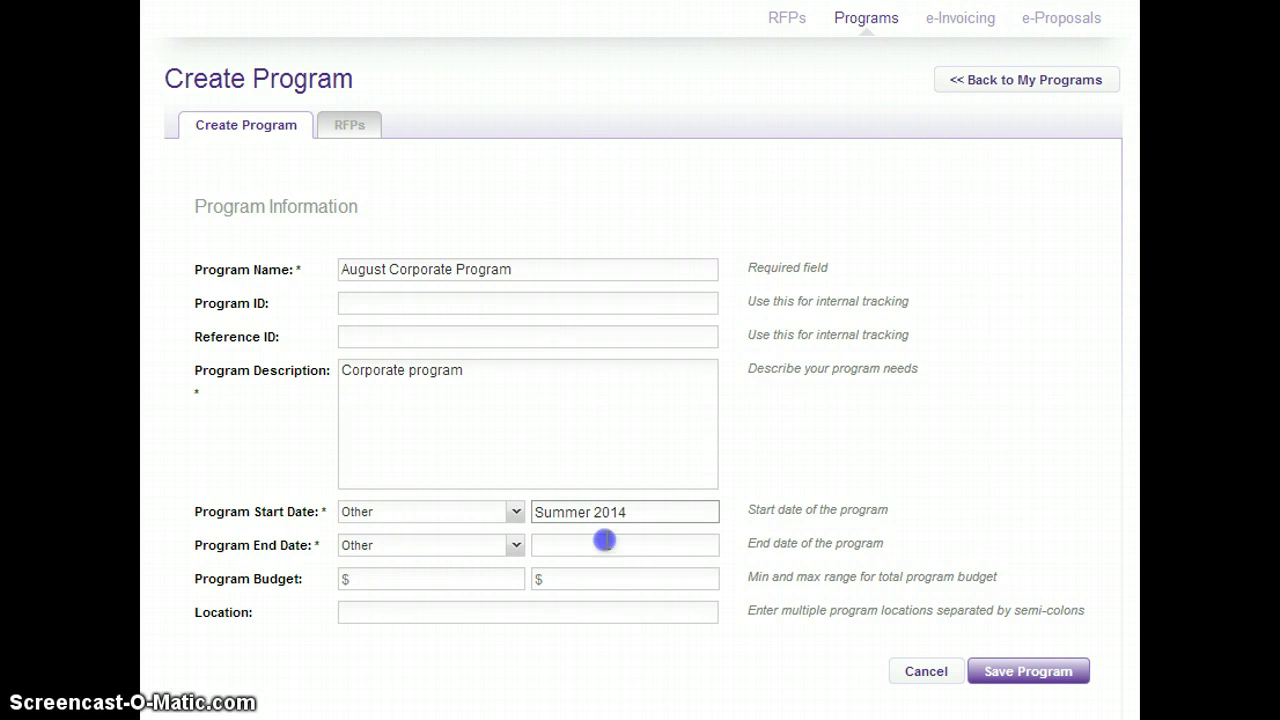
type("Summer 2014")
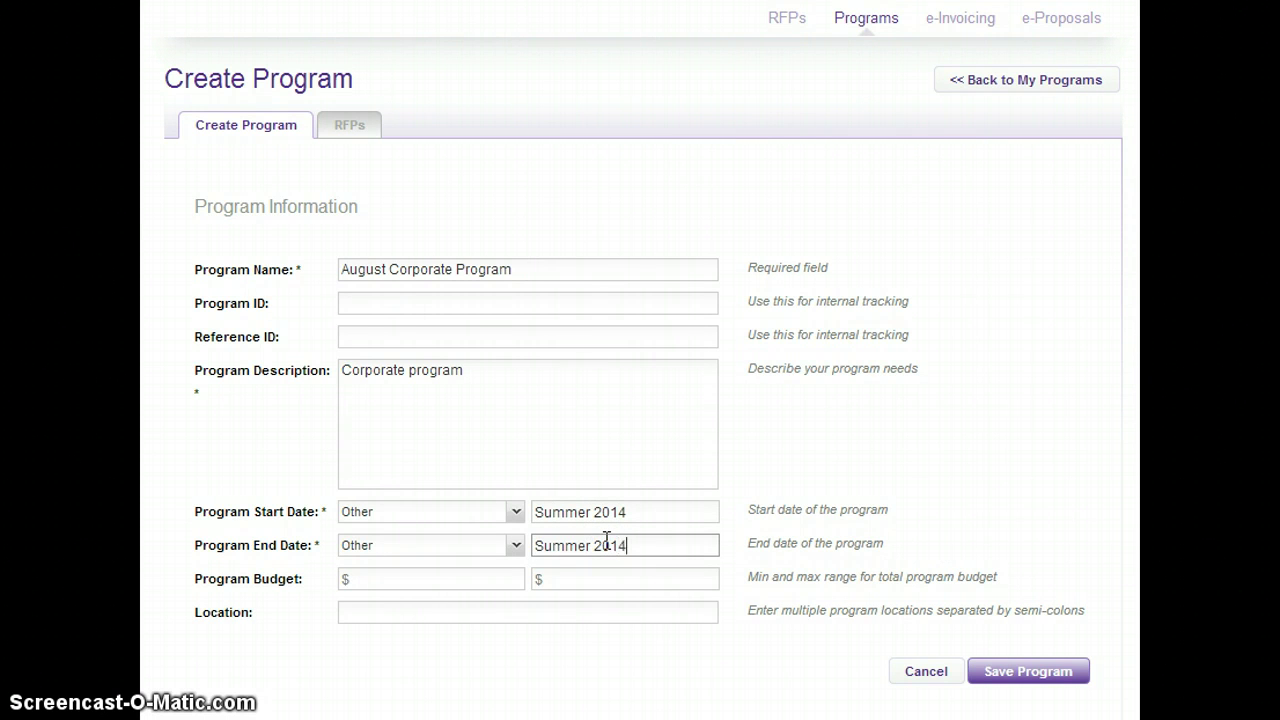
left_click(871, 412)
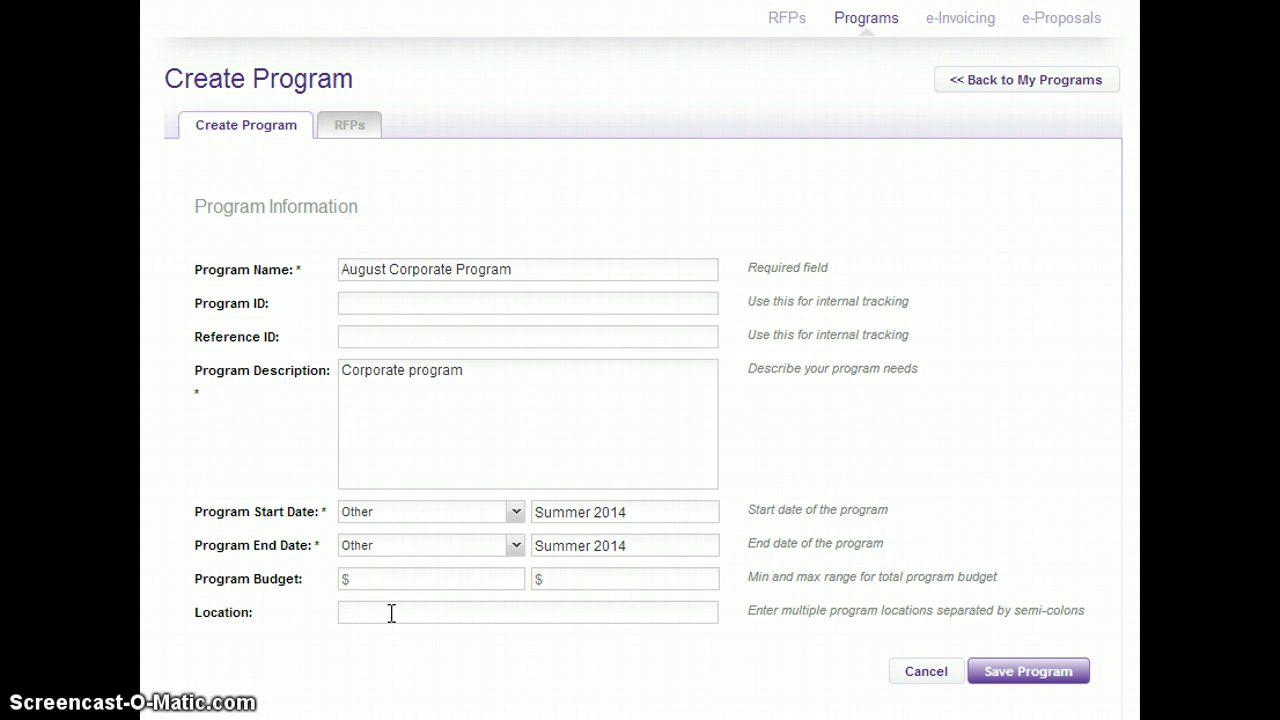
- Set the program budget range from $100,000 minimum to $500,000 maximum
left_click(368, 575)
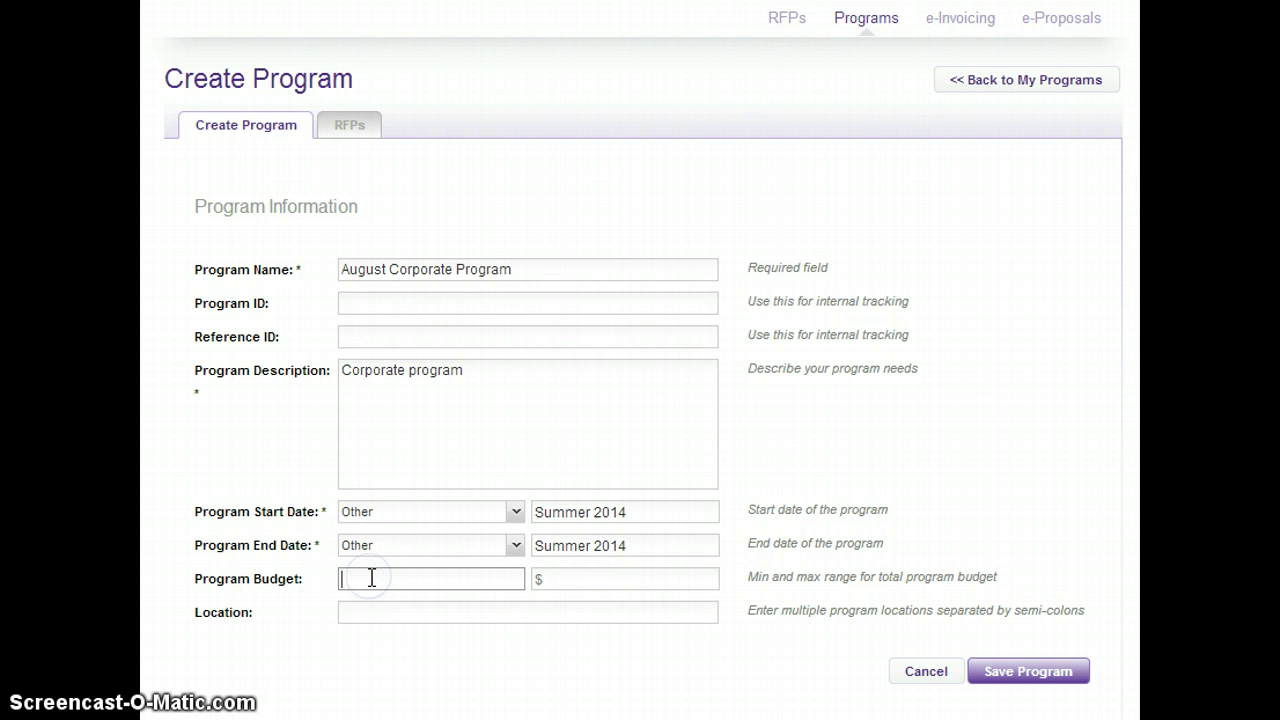
type("100,000")
key("Tab")
type("5")
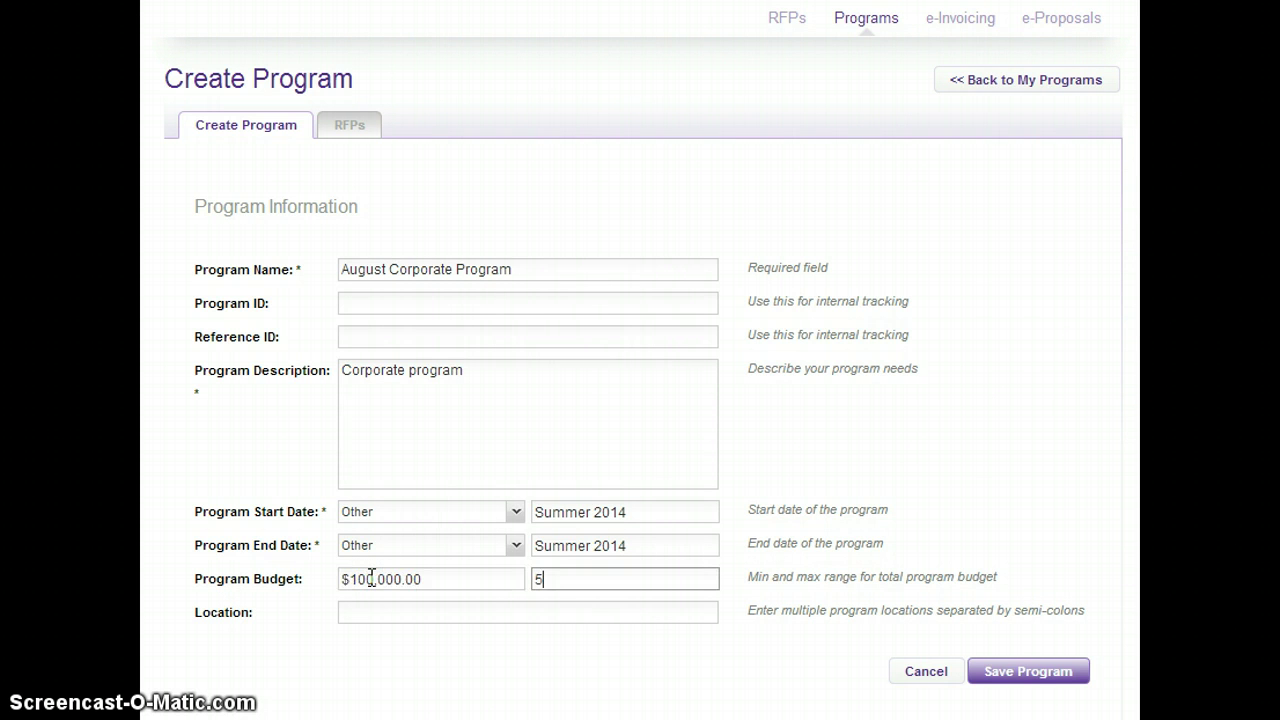
type("00,000000")
key("Tab")
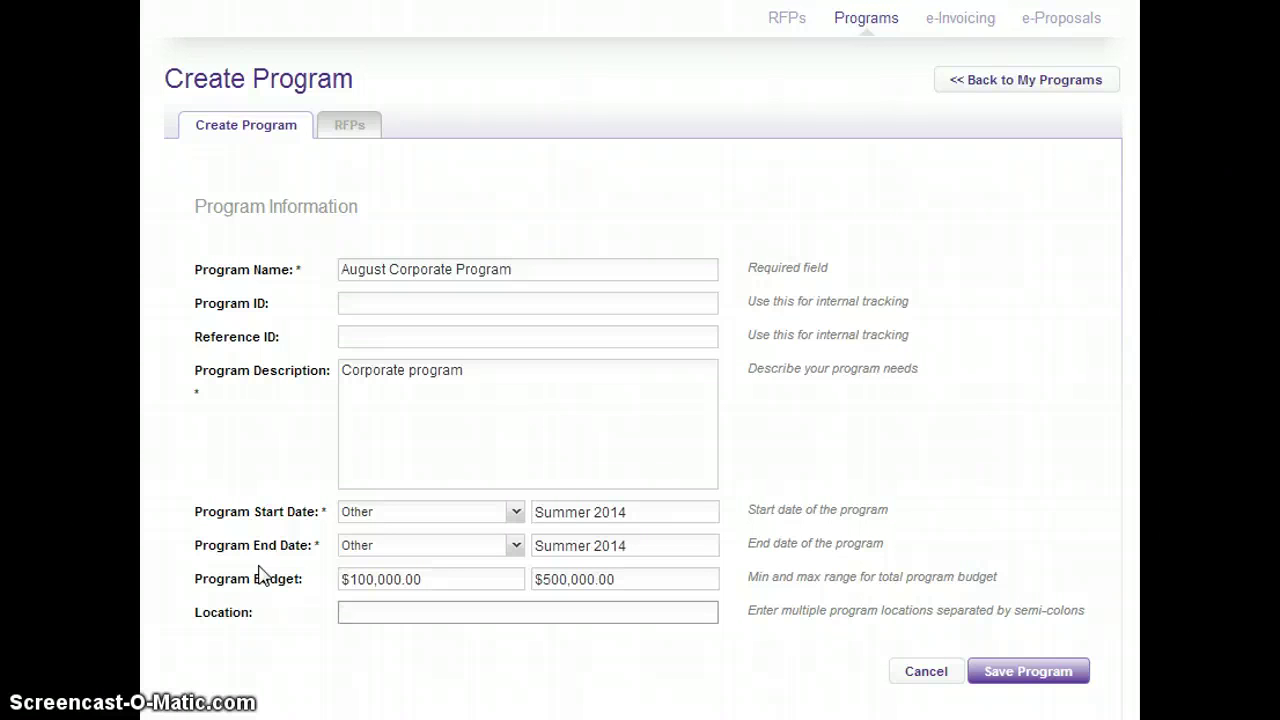
- Enter "San Diego, Las Vegas" as the program location and save the program
type("San Diego, Las Vegas")
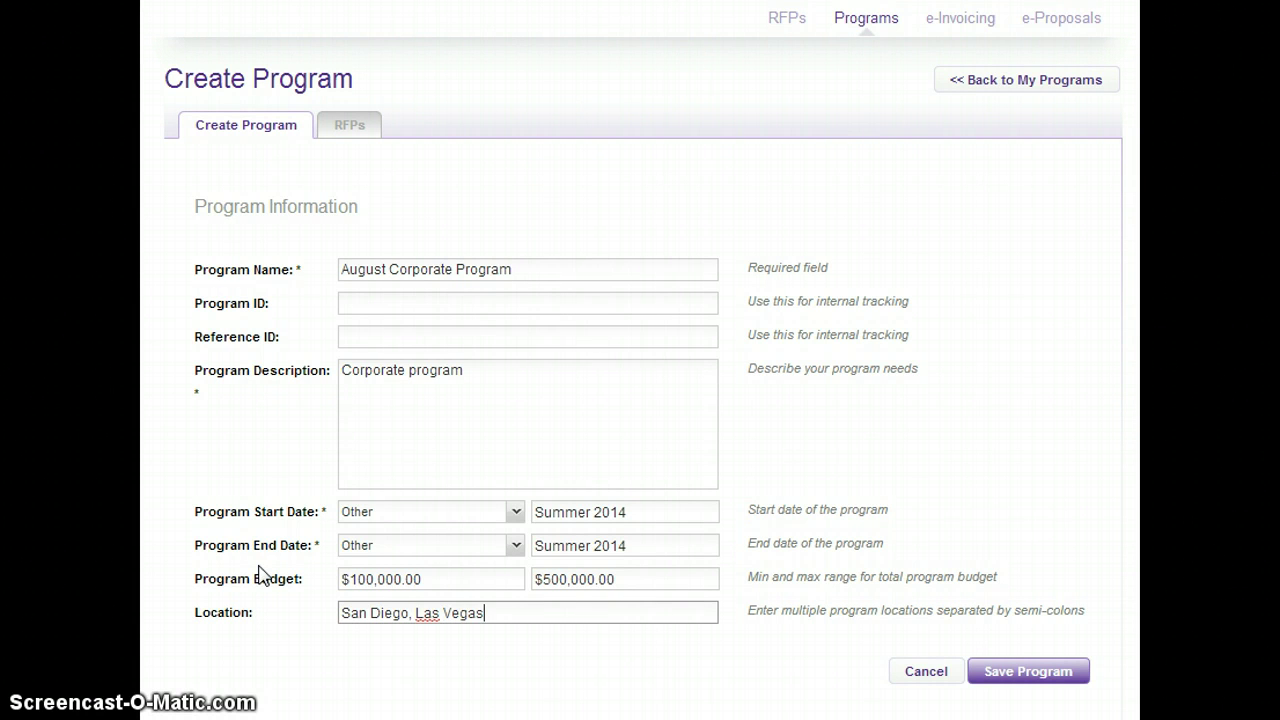
left_click(1025, 673)
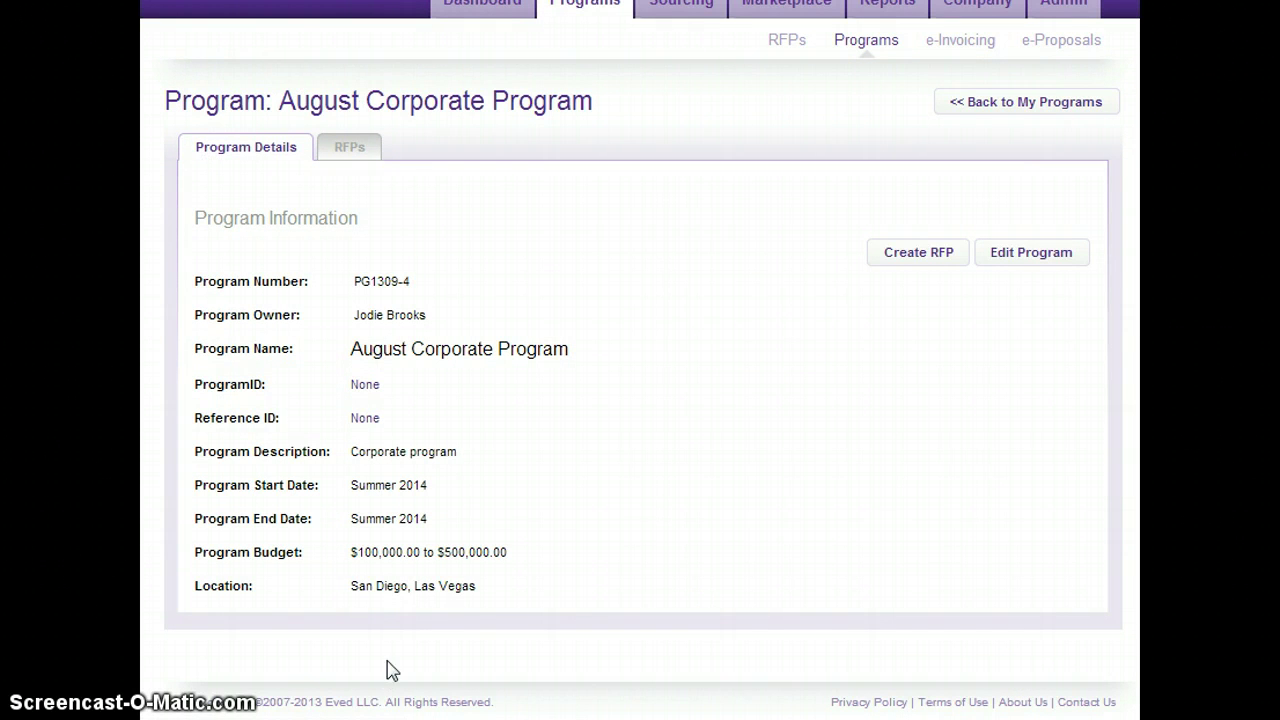
- Open the August Corporate Program for editing to review its fields, and return to the program details
left_click(1045, 266)
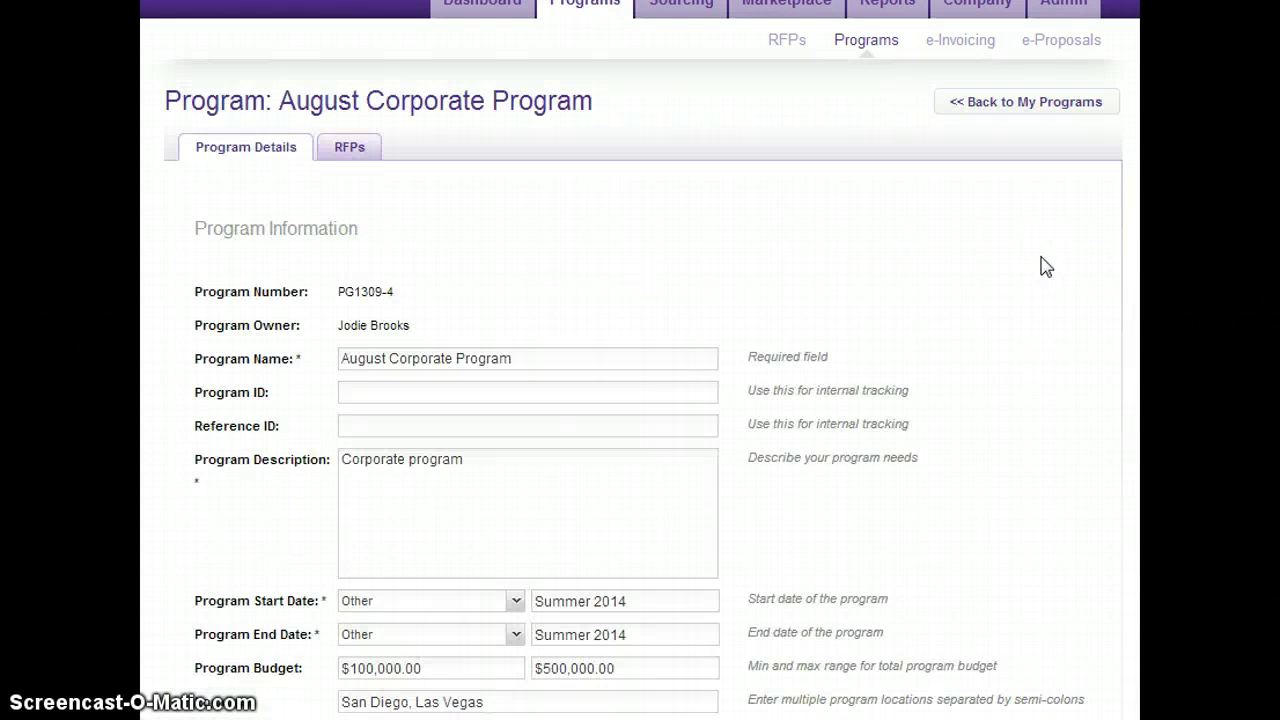
scroll(984, 592, "down", 3)
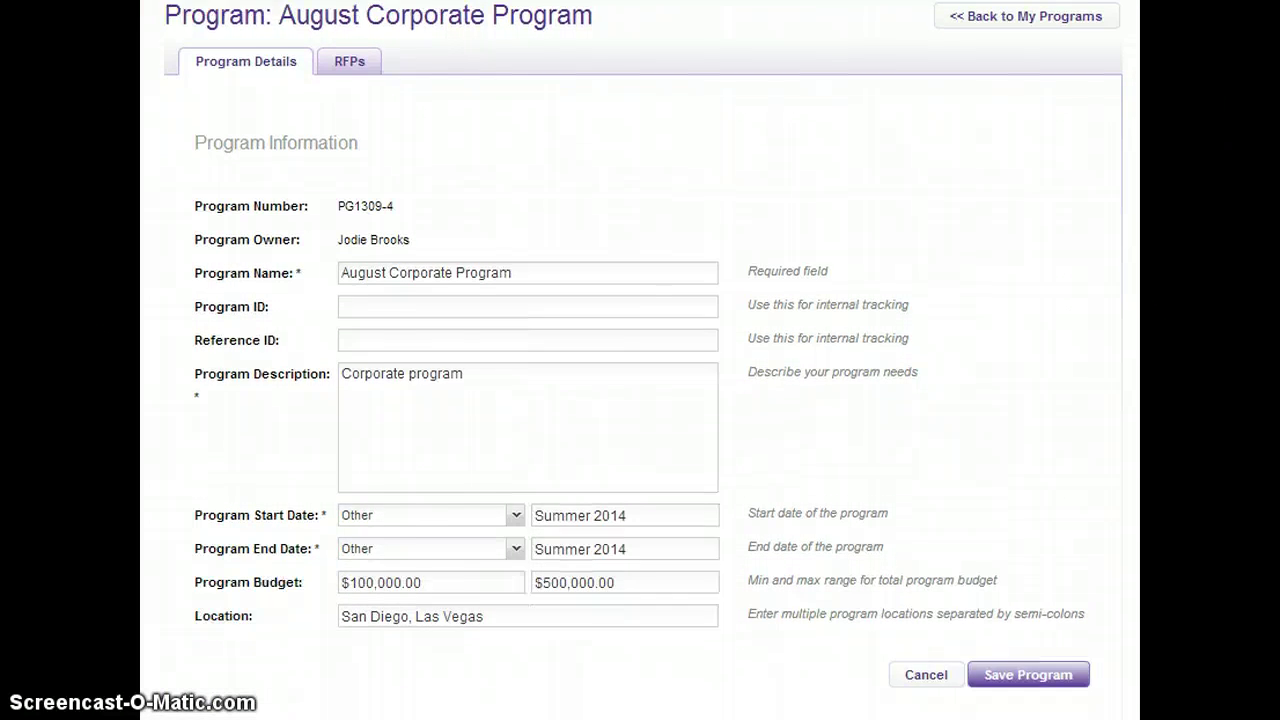
left_click(986, 612)
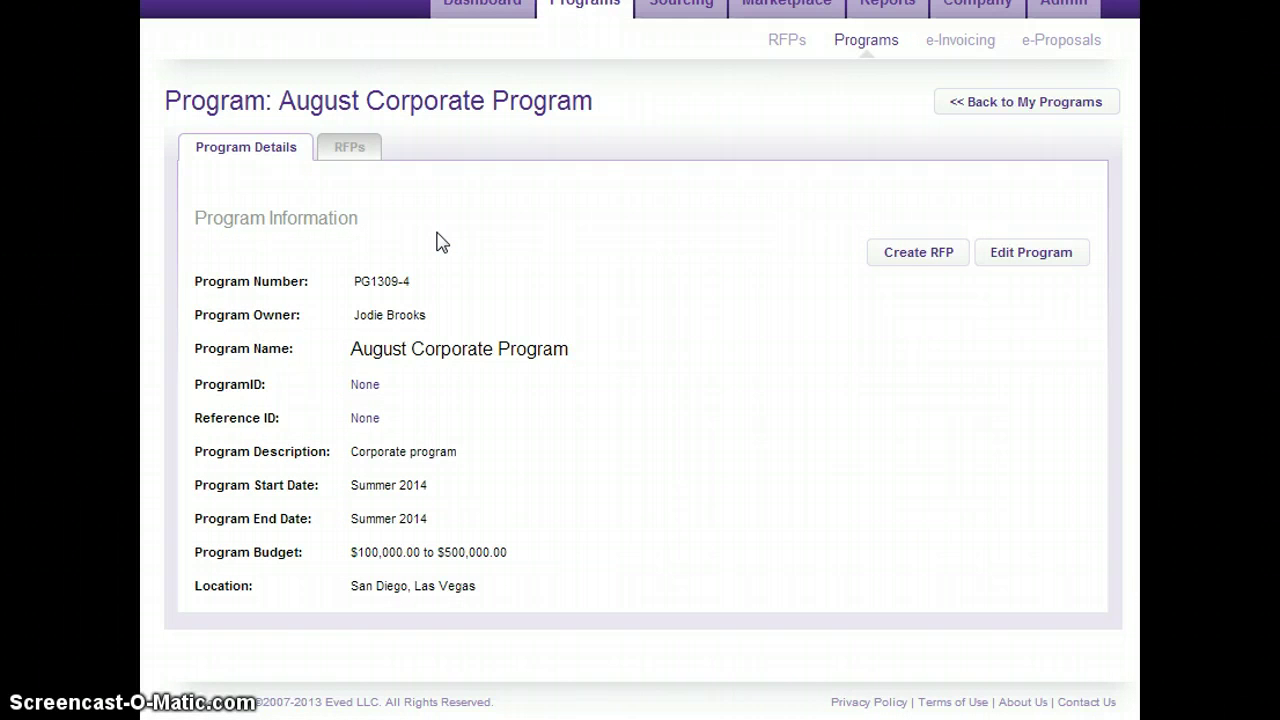
- Start a new RFP for the August Corporate Program and title it "Transportation Needs for August Corporate Program"
left_click(897, 268)
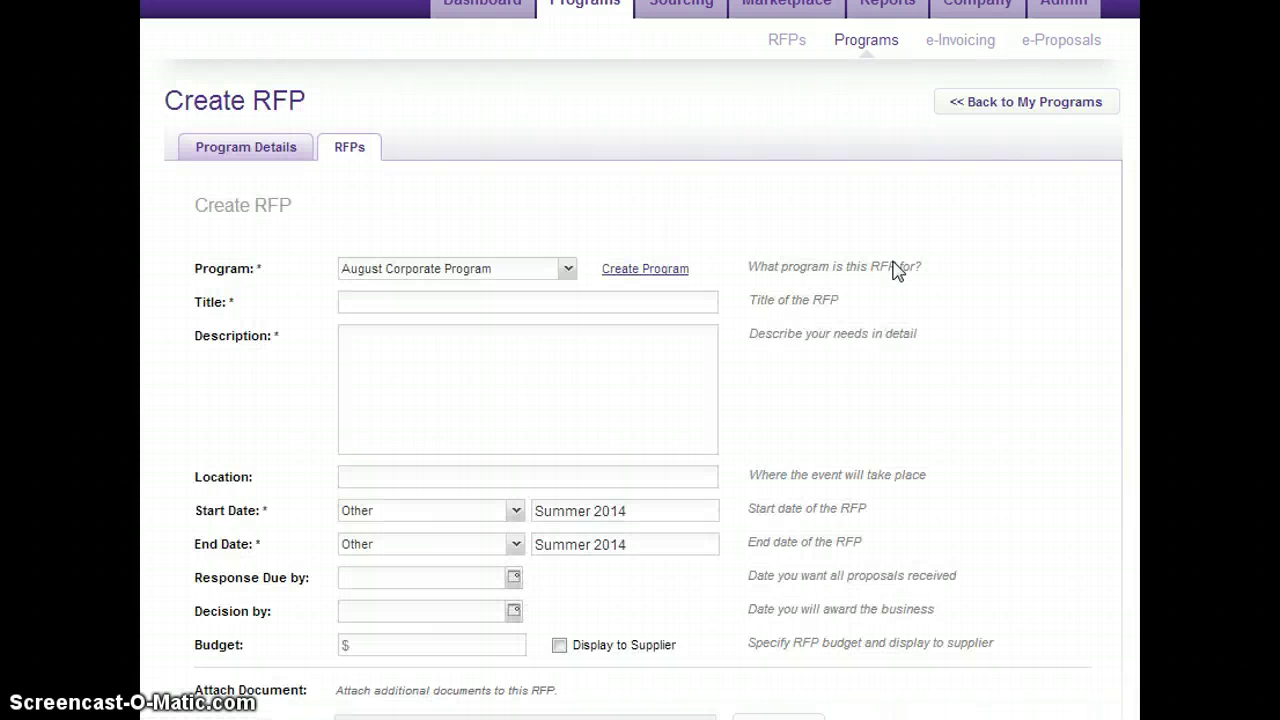
scroll(895, 265, "down", 1)
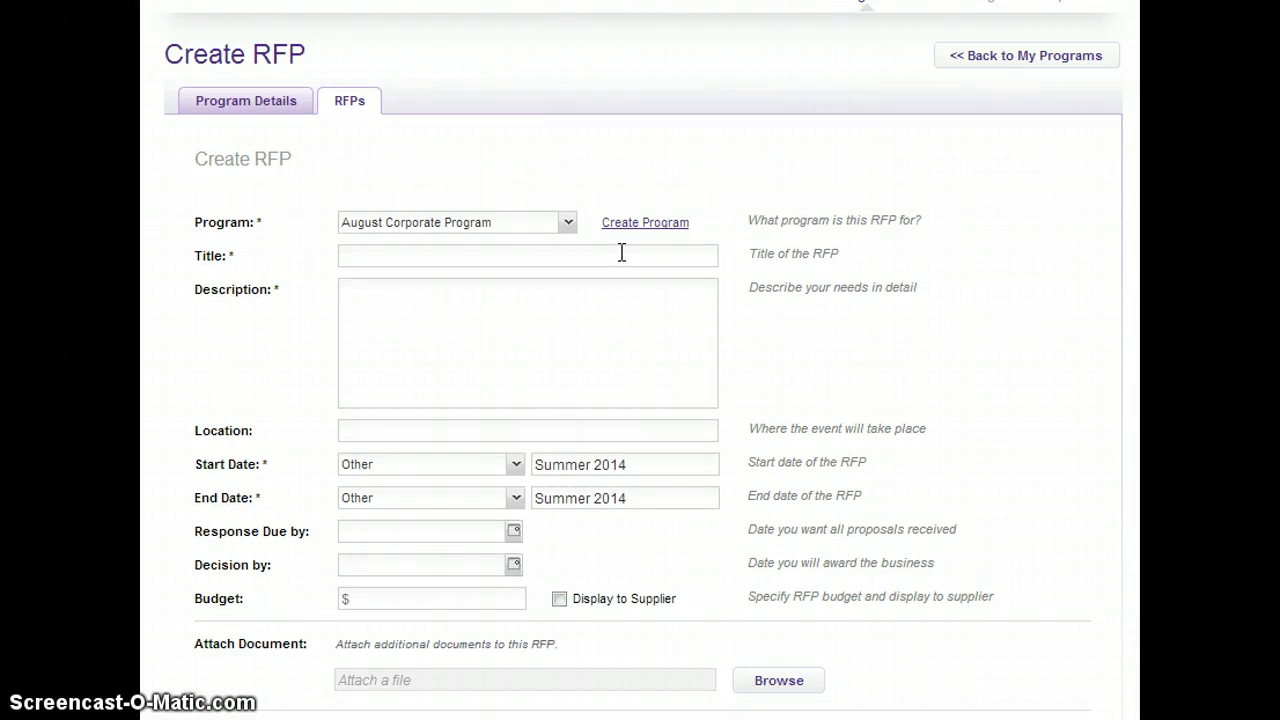
left_click(569, 225)
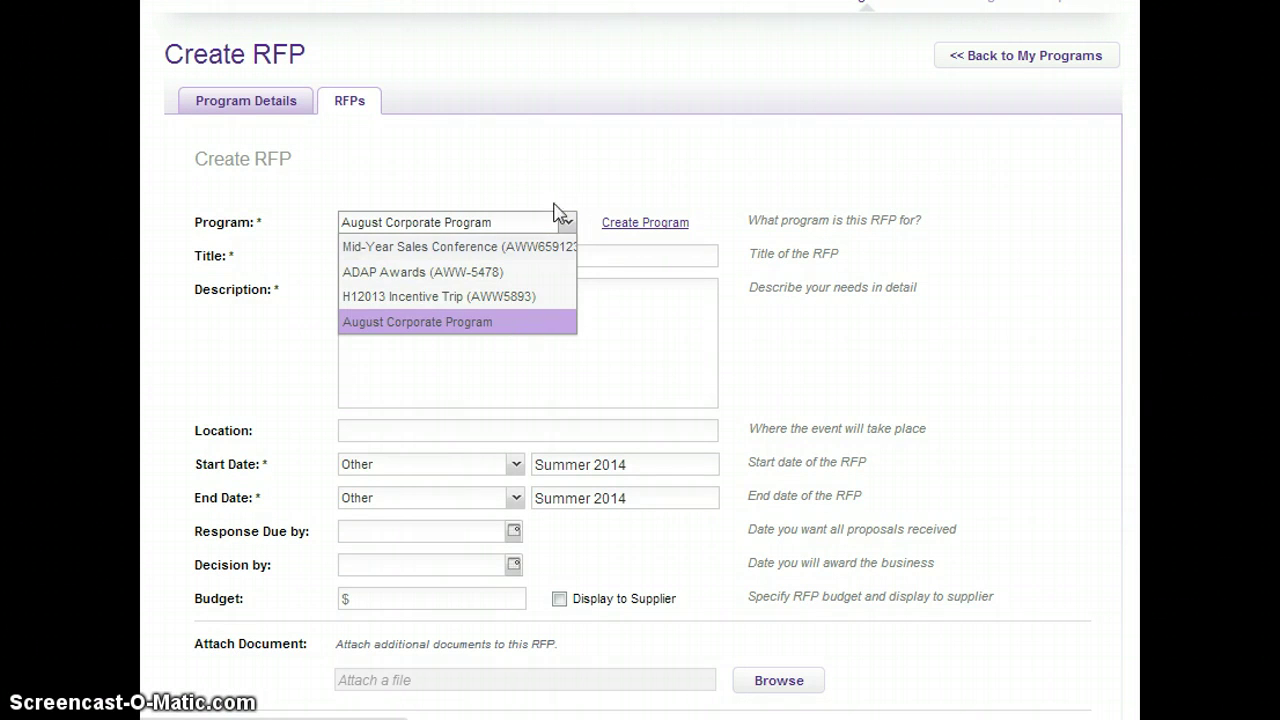
left_click(552, 172)
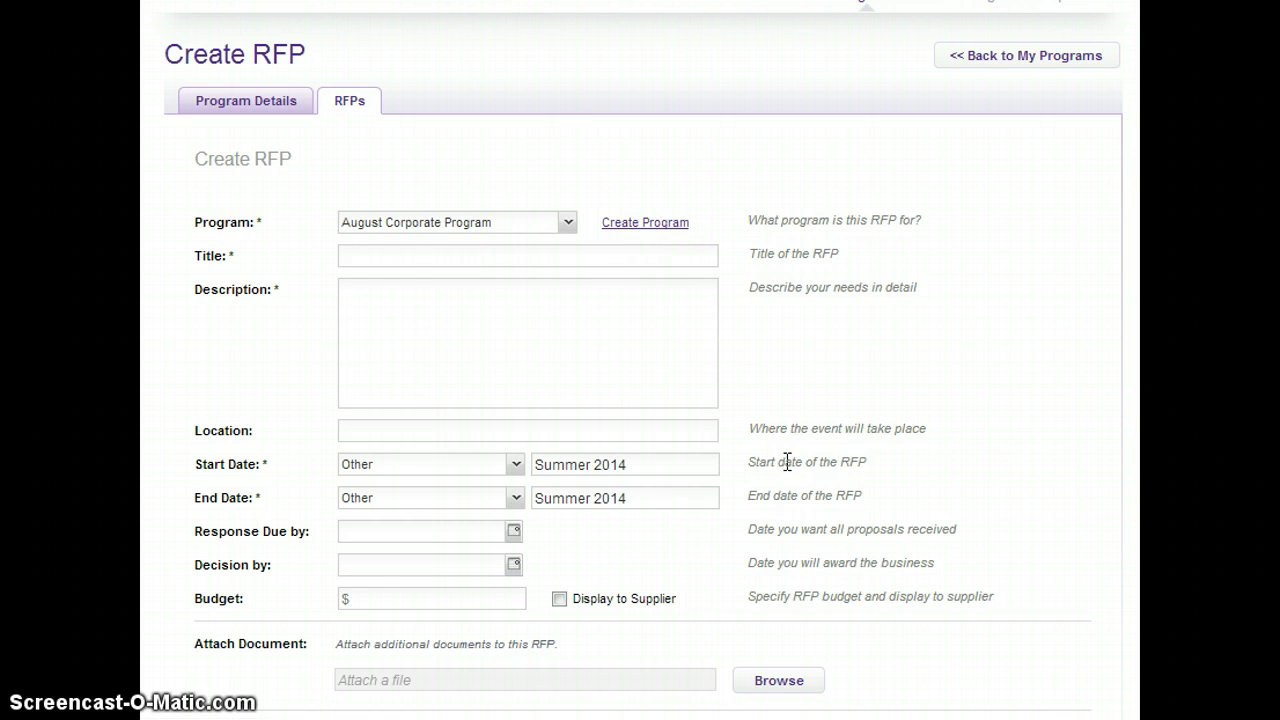
left_click(398, 250)
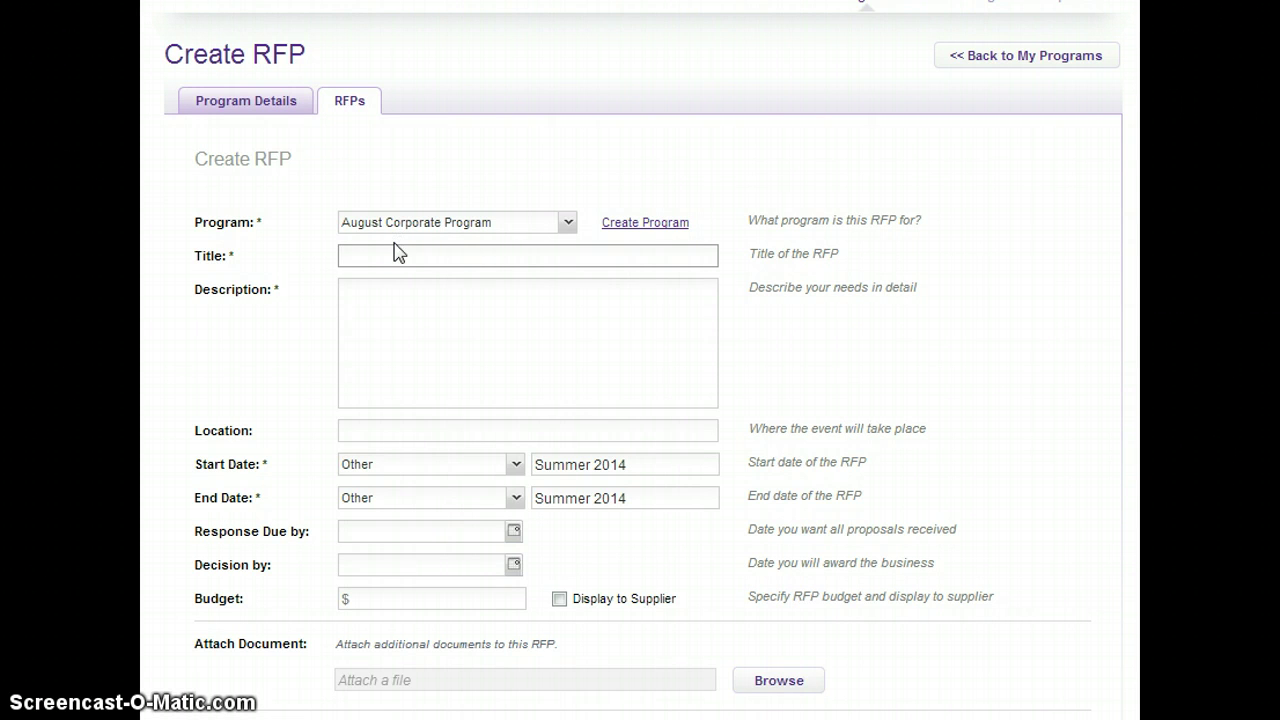
type("Transportation Needs for August Co")
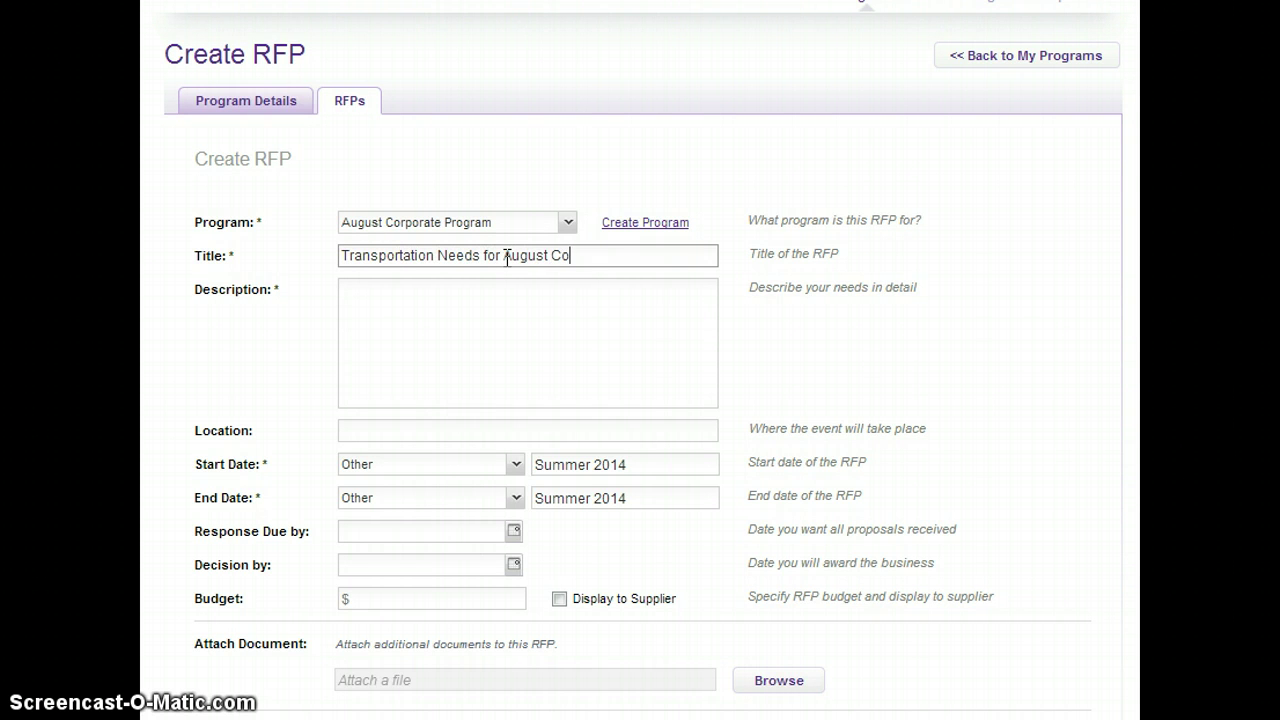
type("rporate Program")
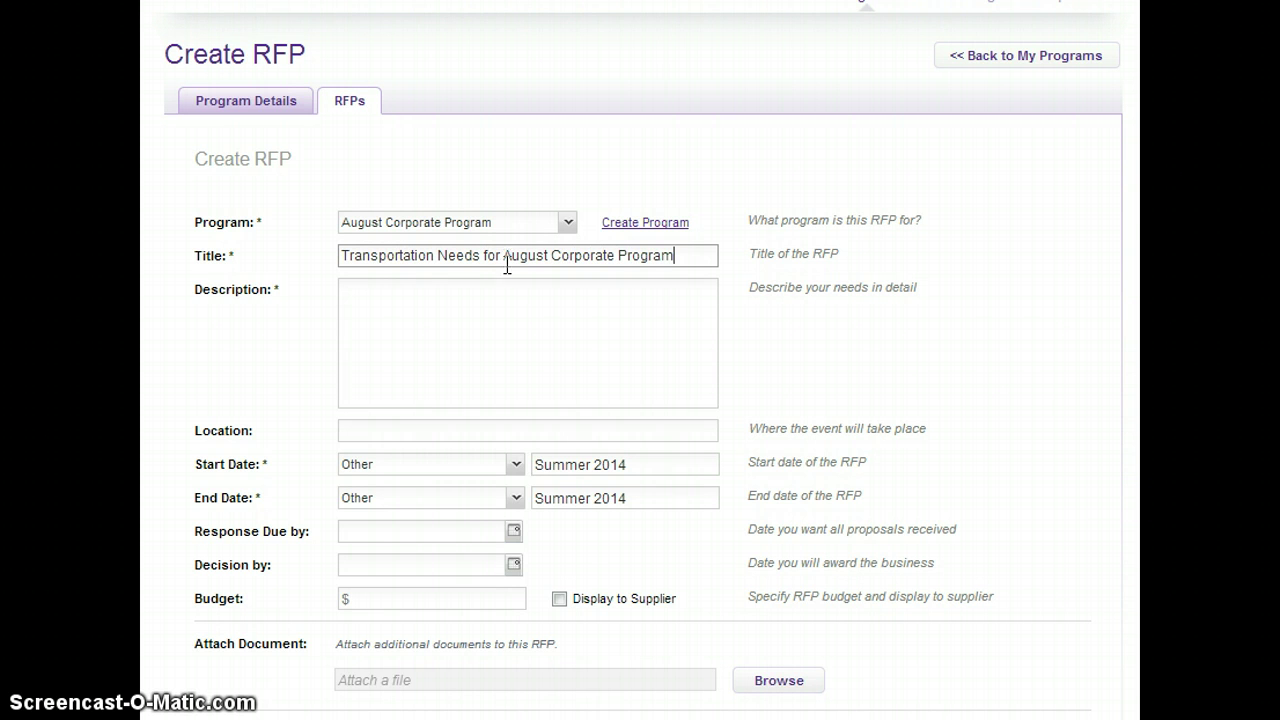
triple_click(507, 254)
- Enter the RFP description "We need multiple shuttles for our August Corporate Program."
left_click(487, 363)
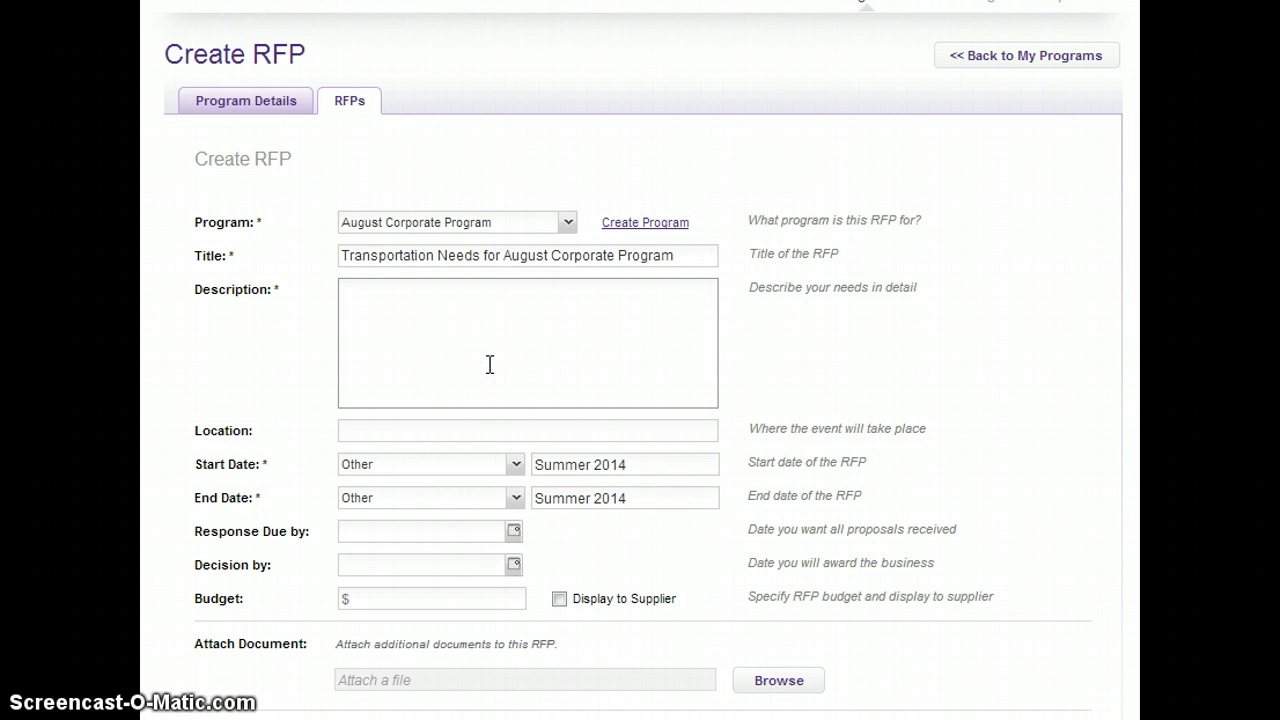
type("We need multiple s")
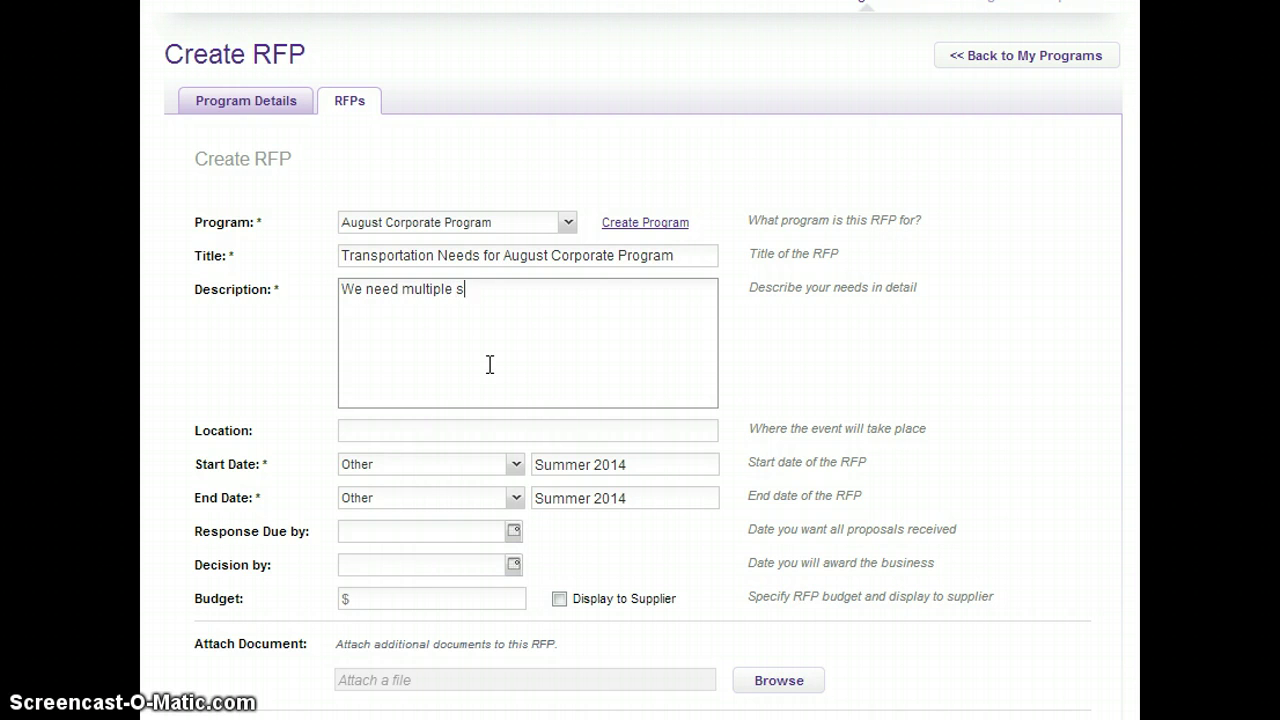
type("huttles for our August ")
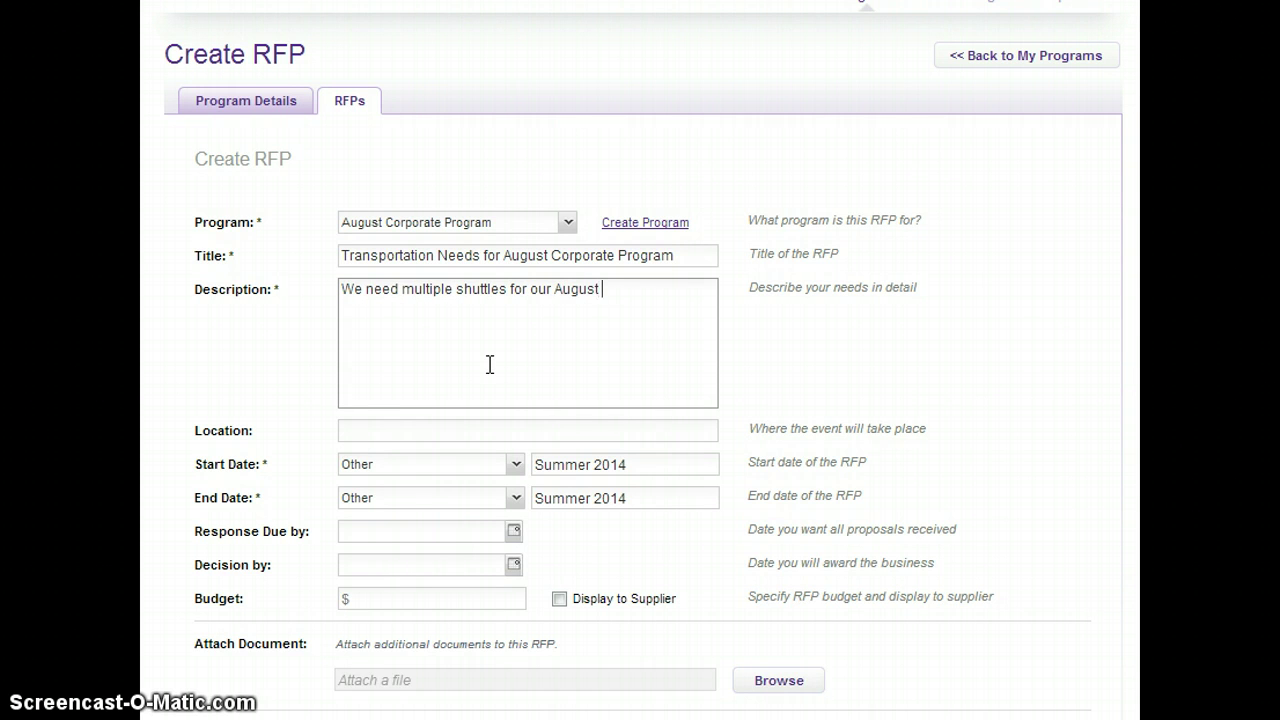
type("Corporate Program.")
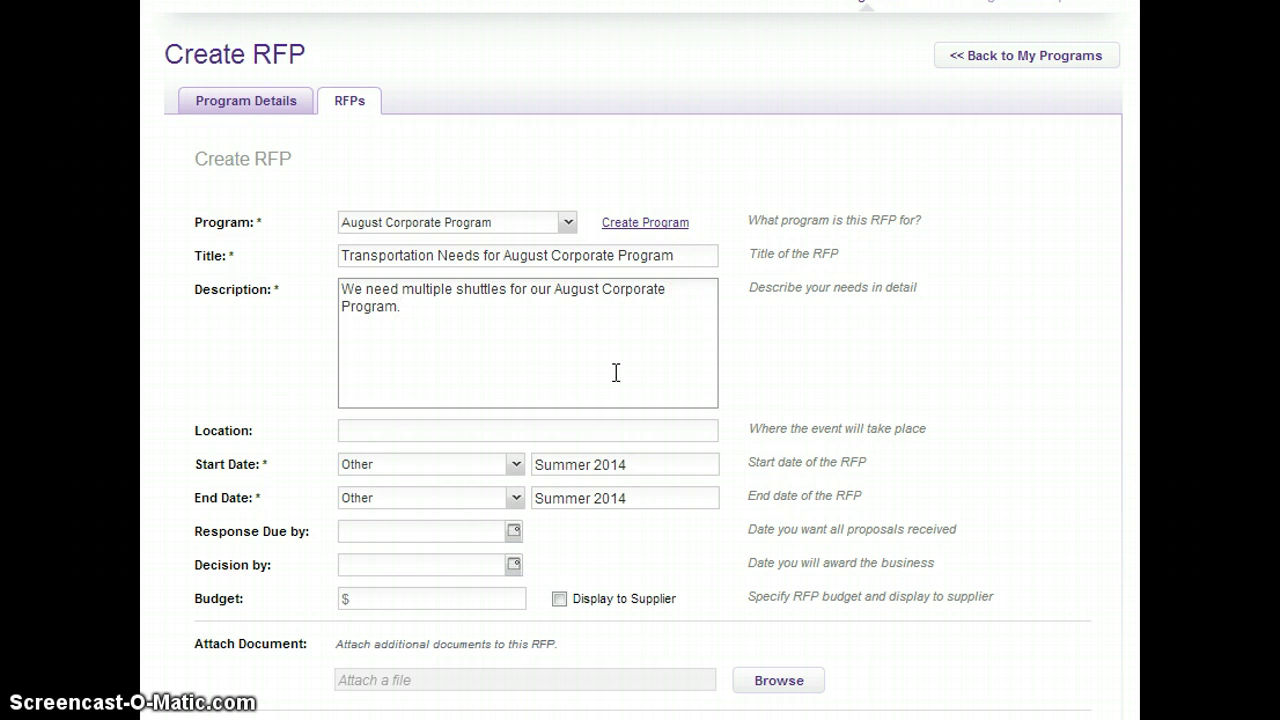
left_click(815, 395)
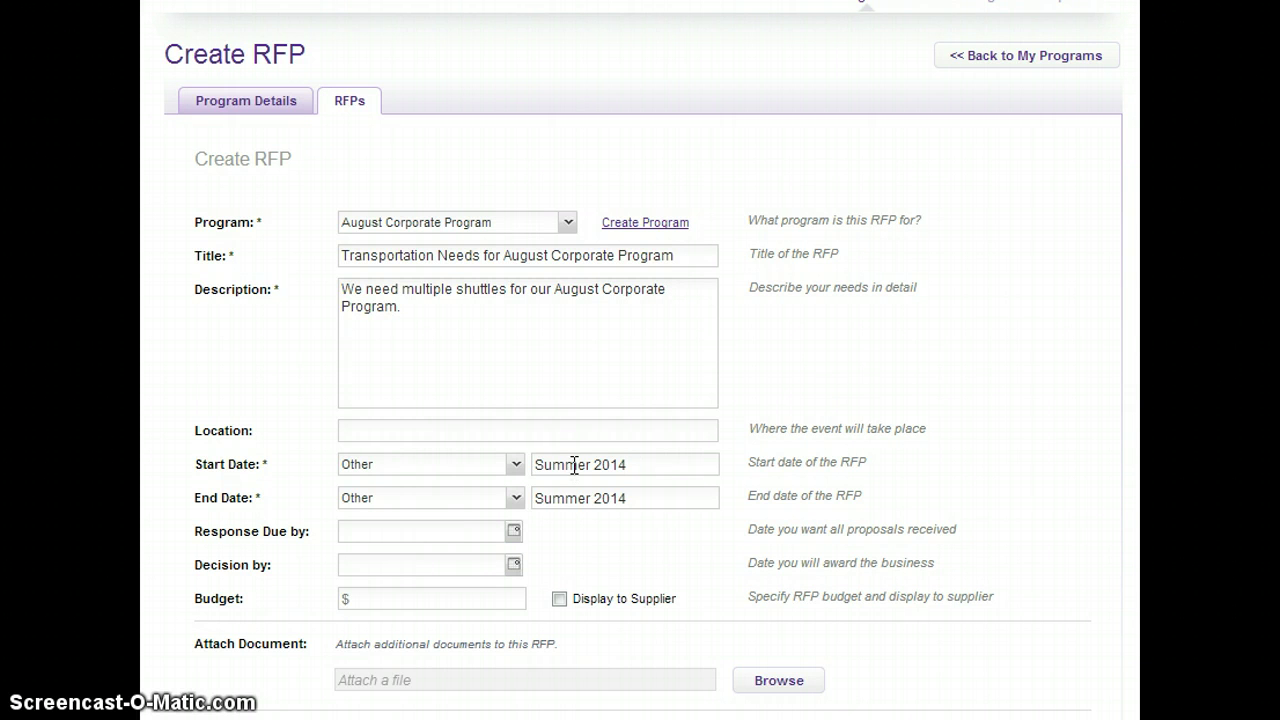
- Set the RFP location to San Diego
left_click(430, 428)
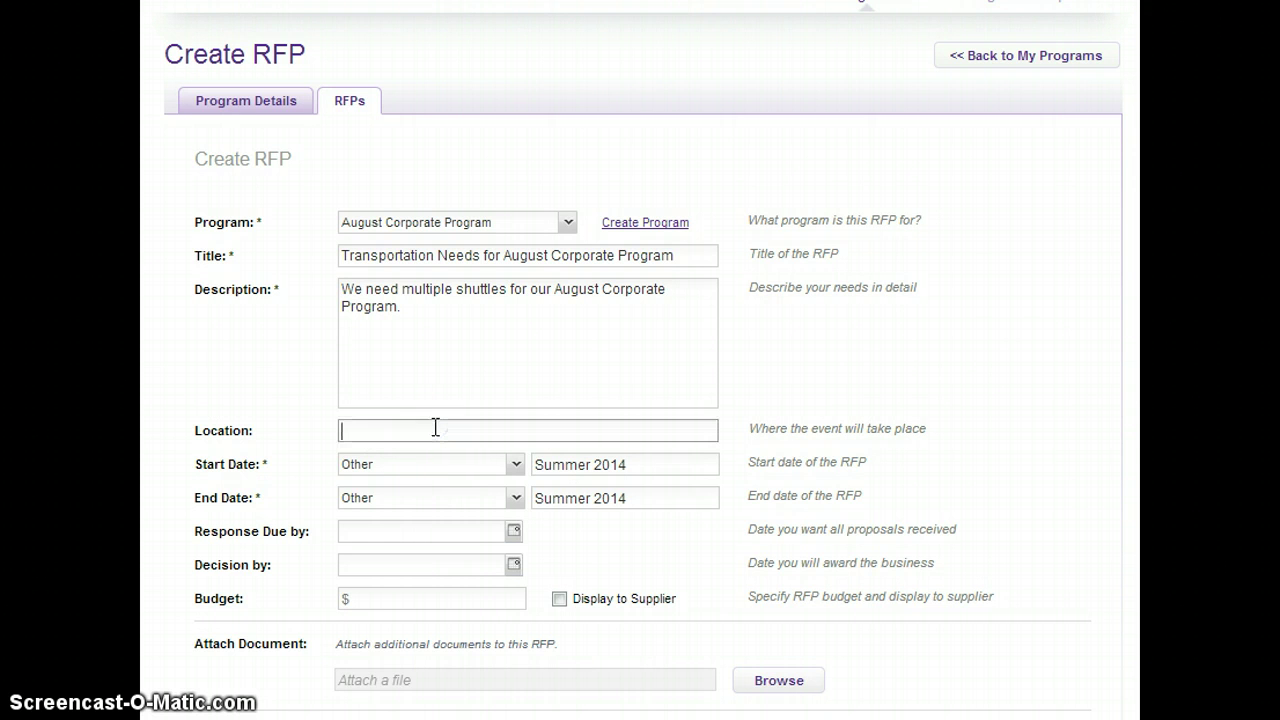
type("San Diego")
left_click(844, 449)
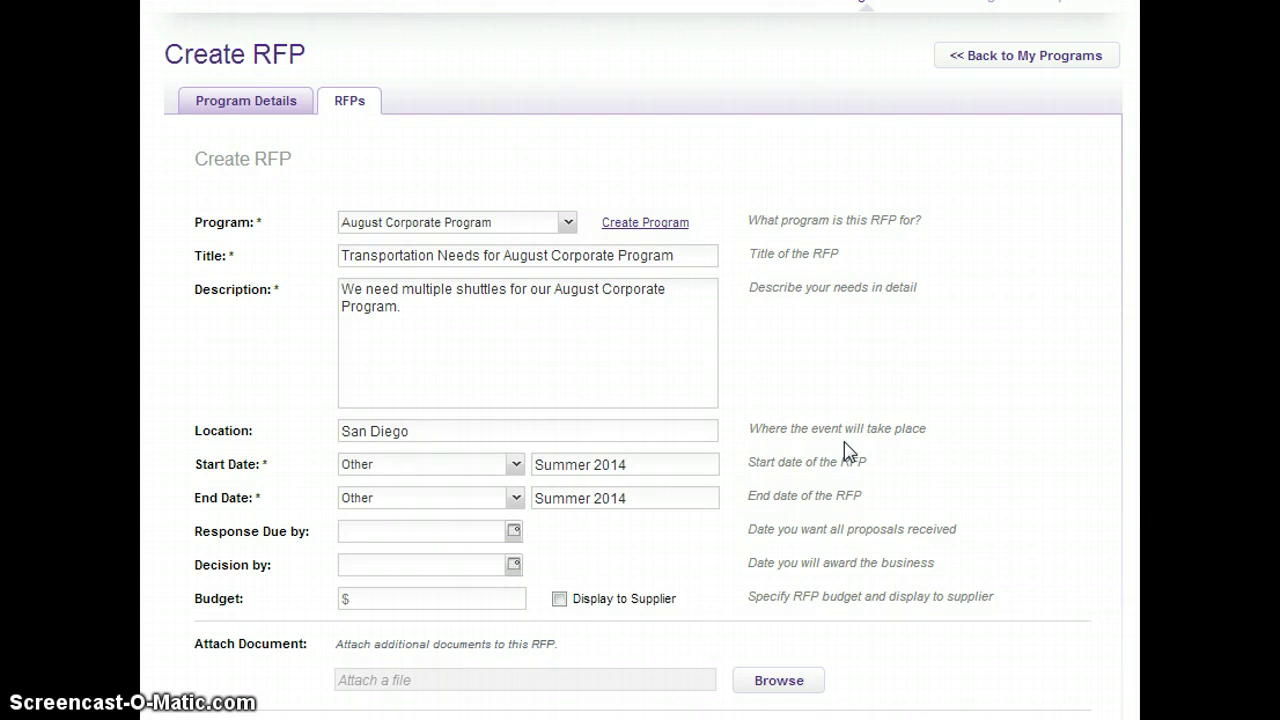
- Set both the start date and the end date of the RFP to TBD
scroll(844, 449, "down", 1)
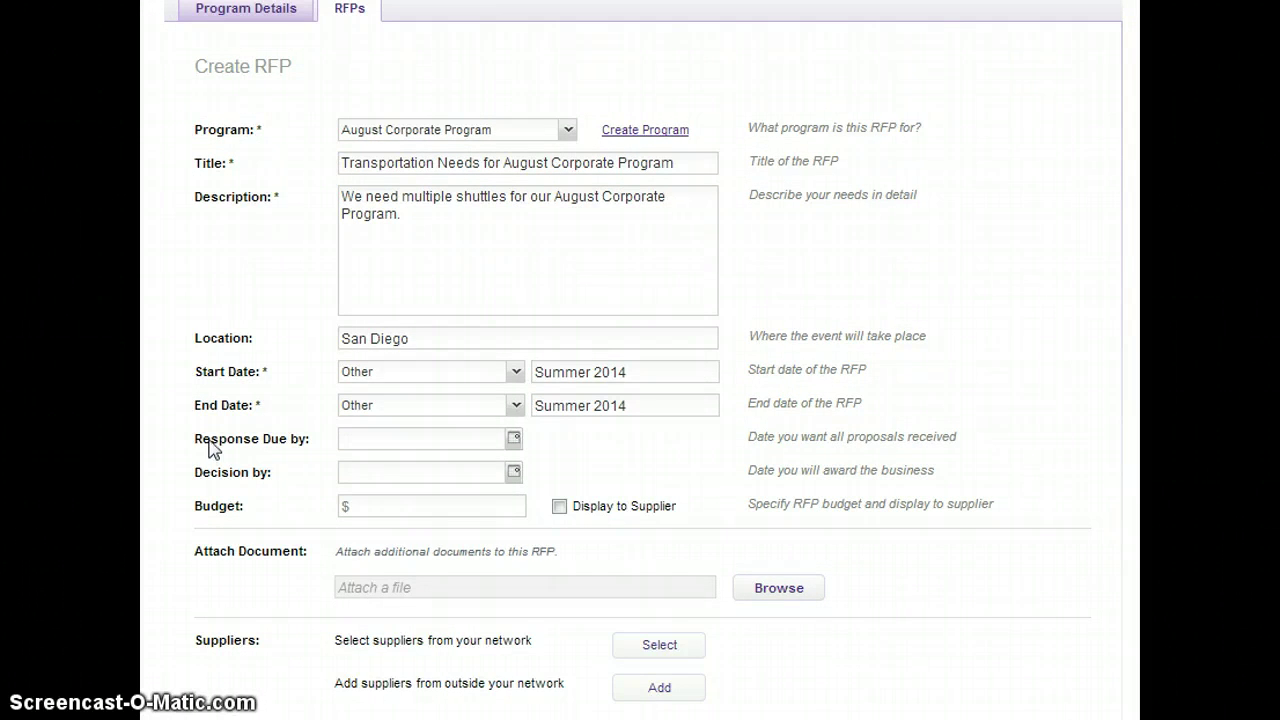
left_click(517, 373)
left_click(470, 420)
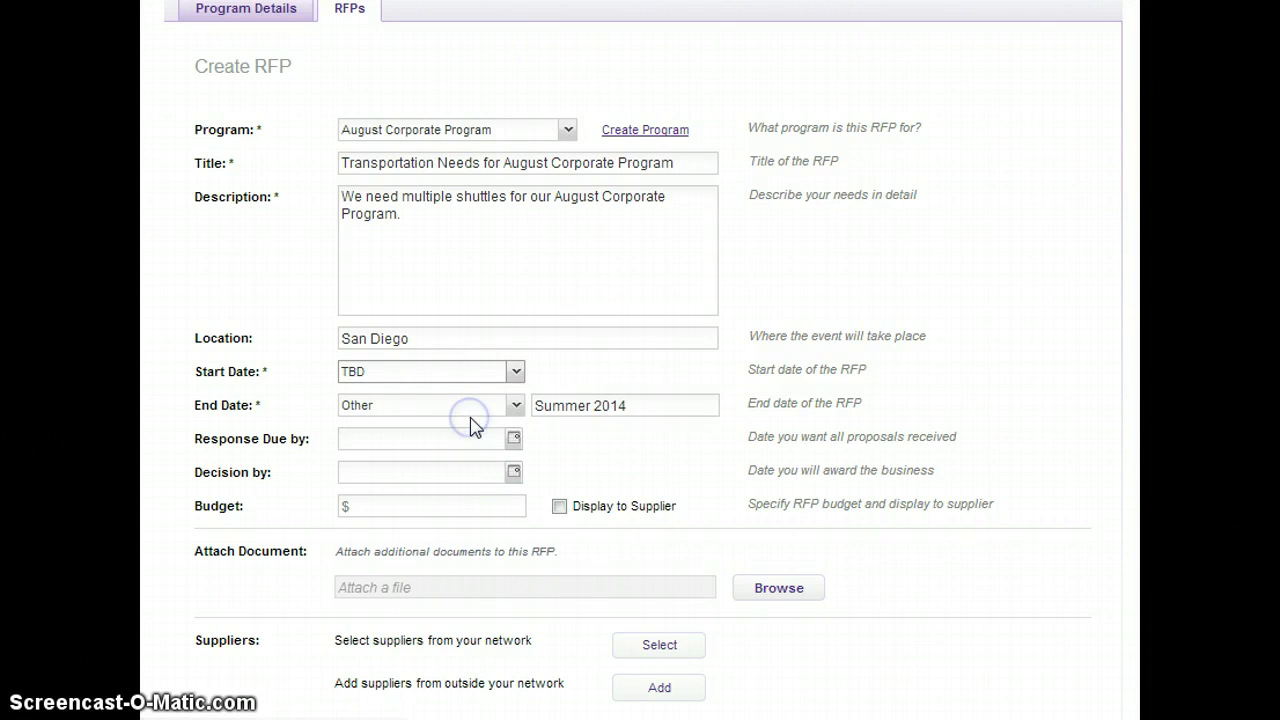
left_click(514, 410)
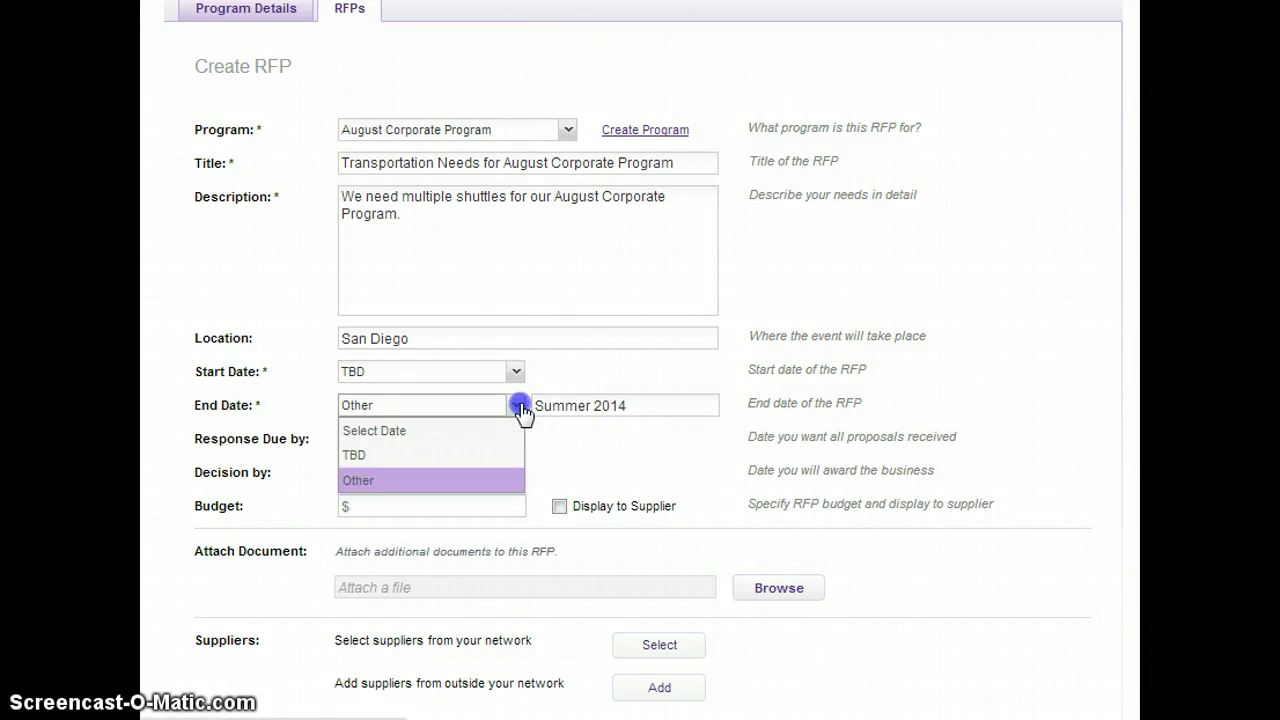
left_click(478, 456)
left_click(596, 410)
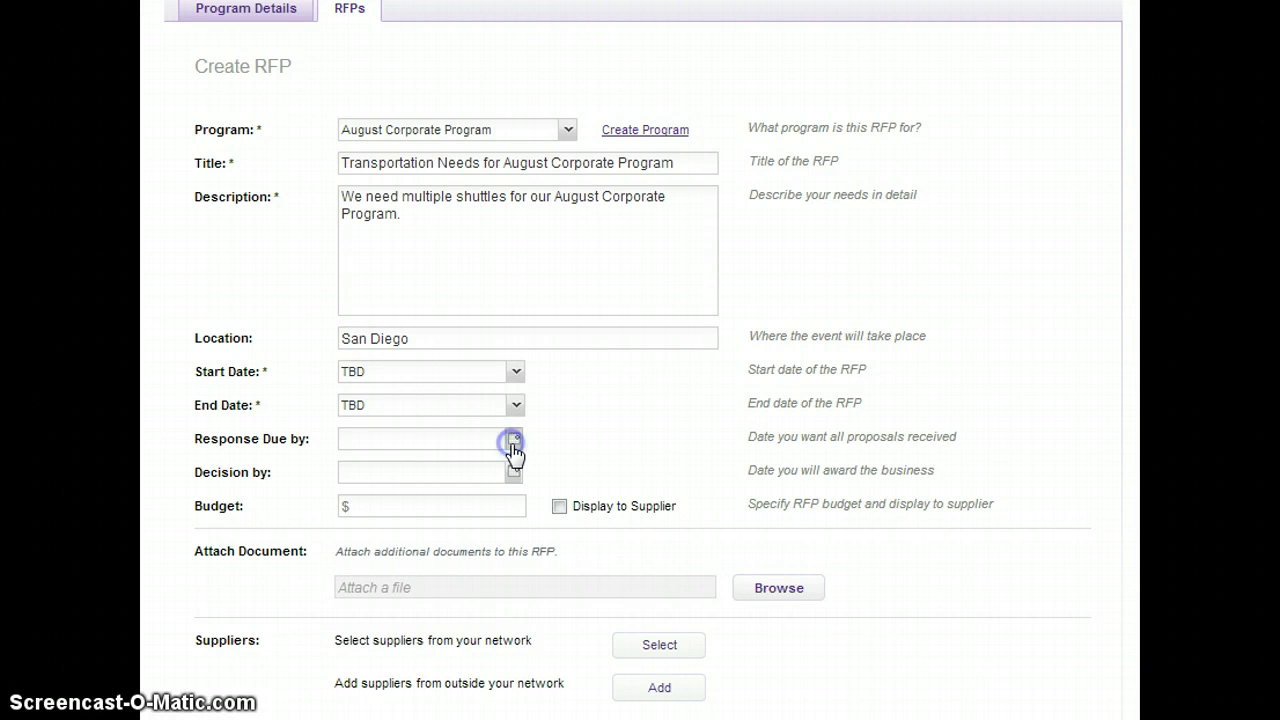
- Set the RFP's response due date to 07/31/2013 and its decision date to 08/31/2013
left_click(513, 439)
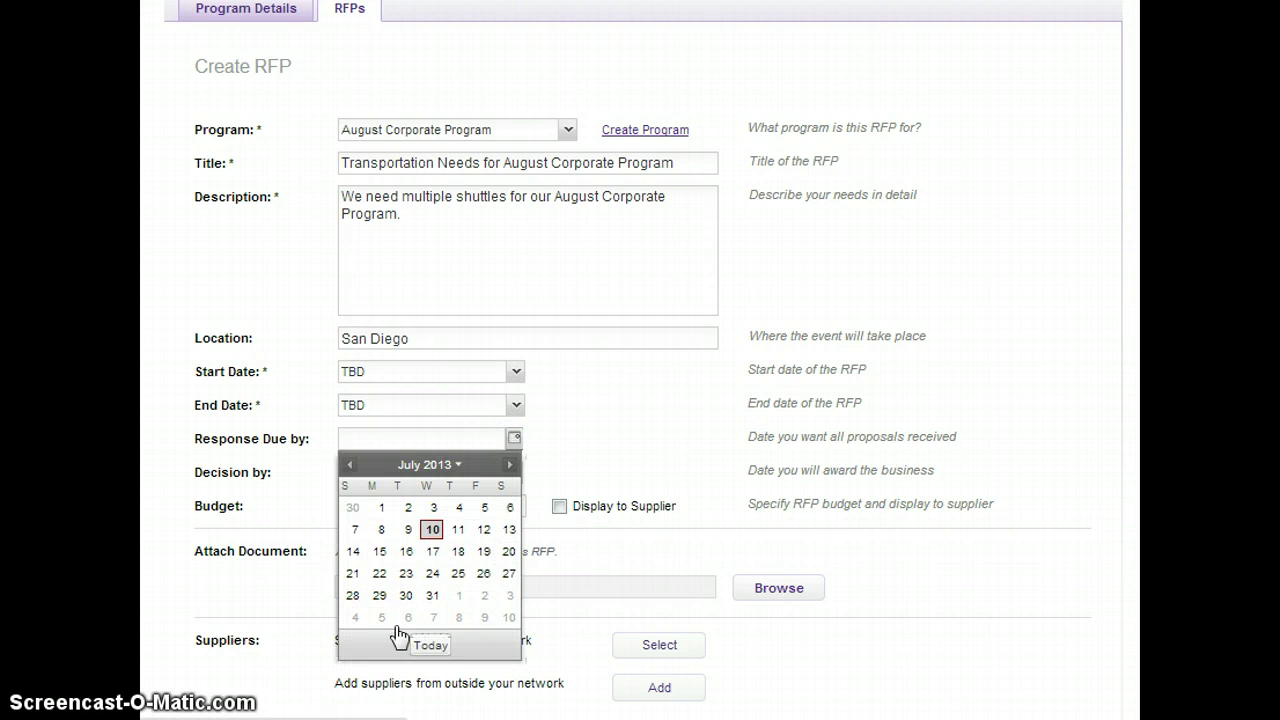
left_click(432, 595)
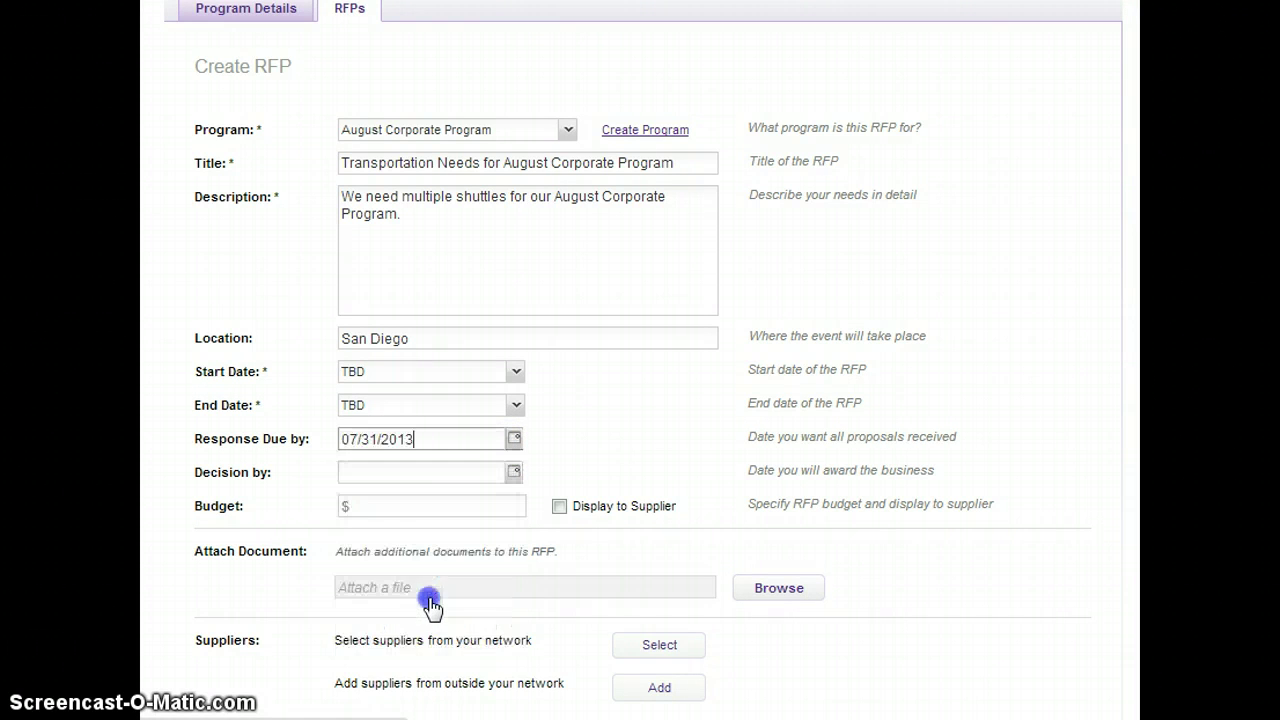
left_click(514, 472)
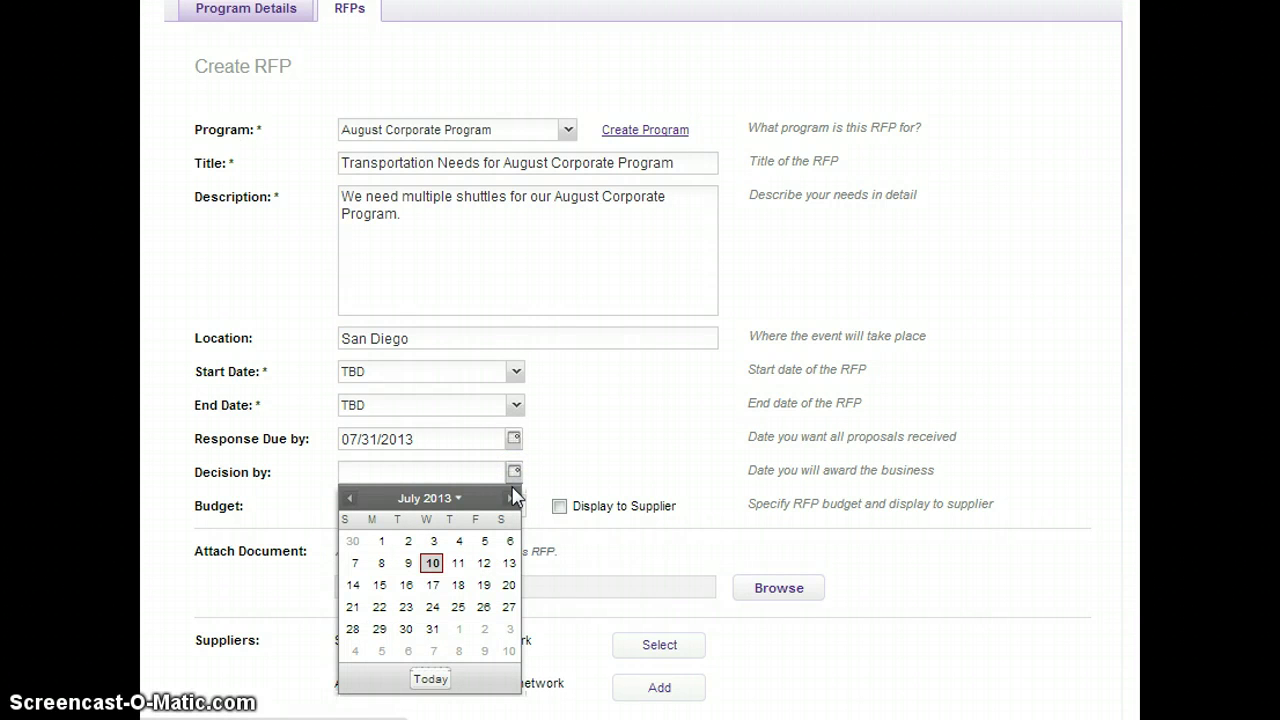
left_click(512, 498)
left_click(505, 630)
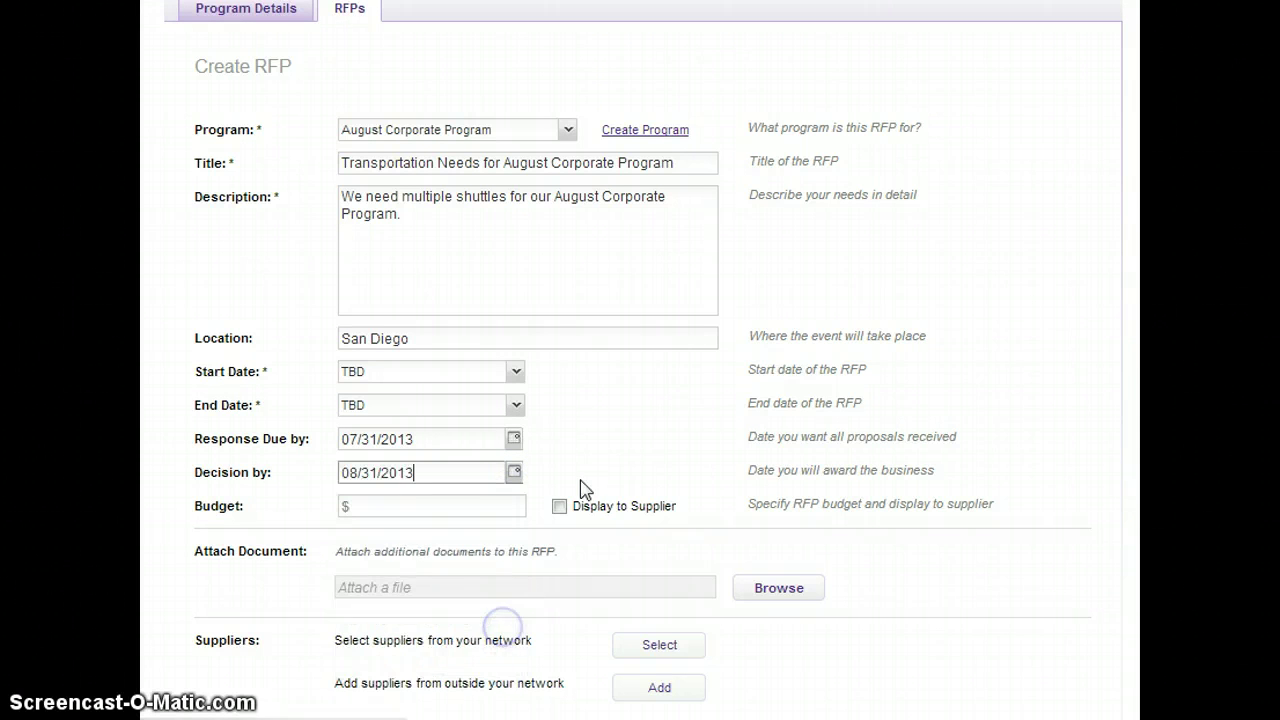
- Set the RFP budget to $45,000 and make it visible to suppliers
scroll(590, 477, "down", 1)
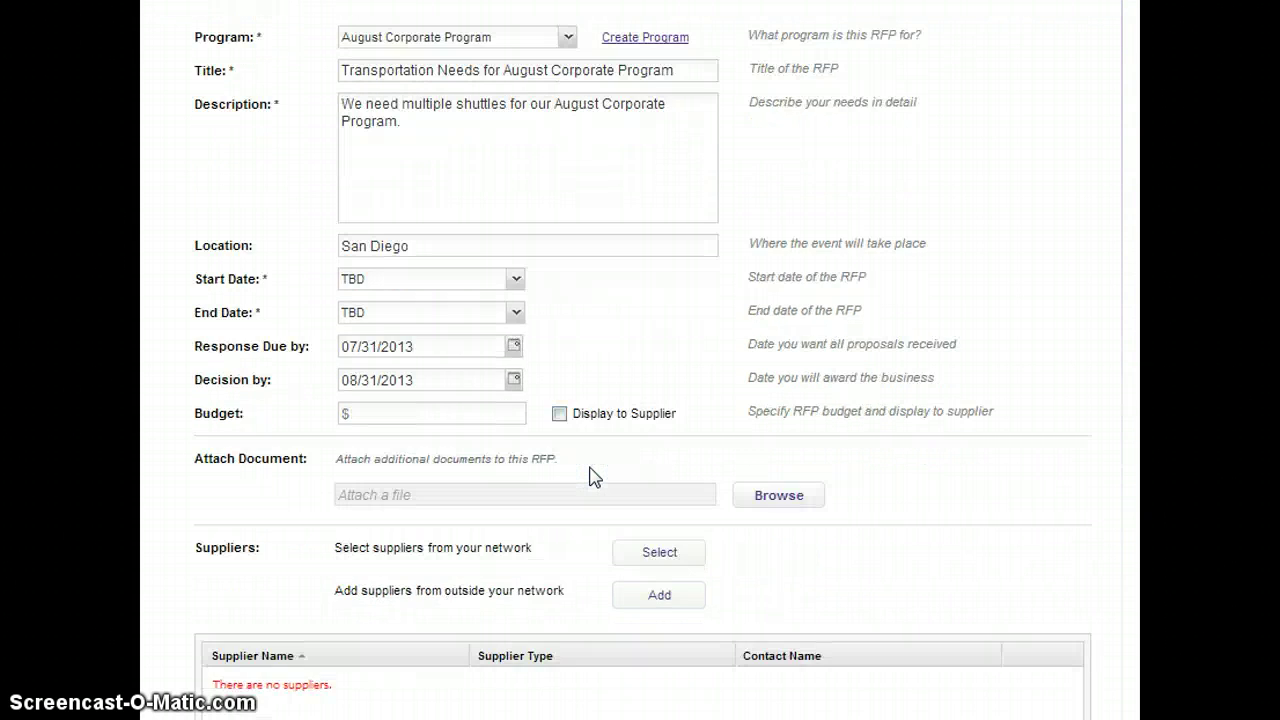
left_click(388, 417)
type("45000")
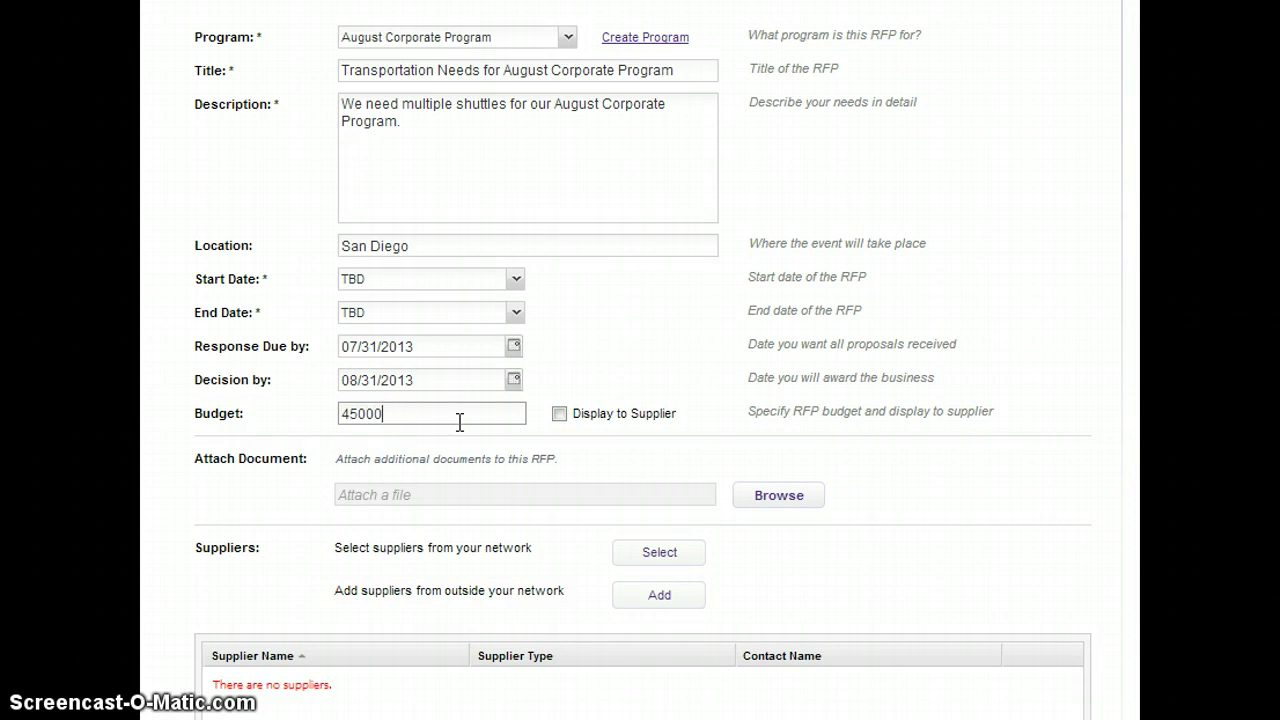
left_click(605, 371)
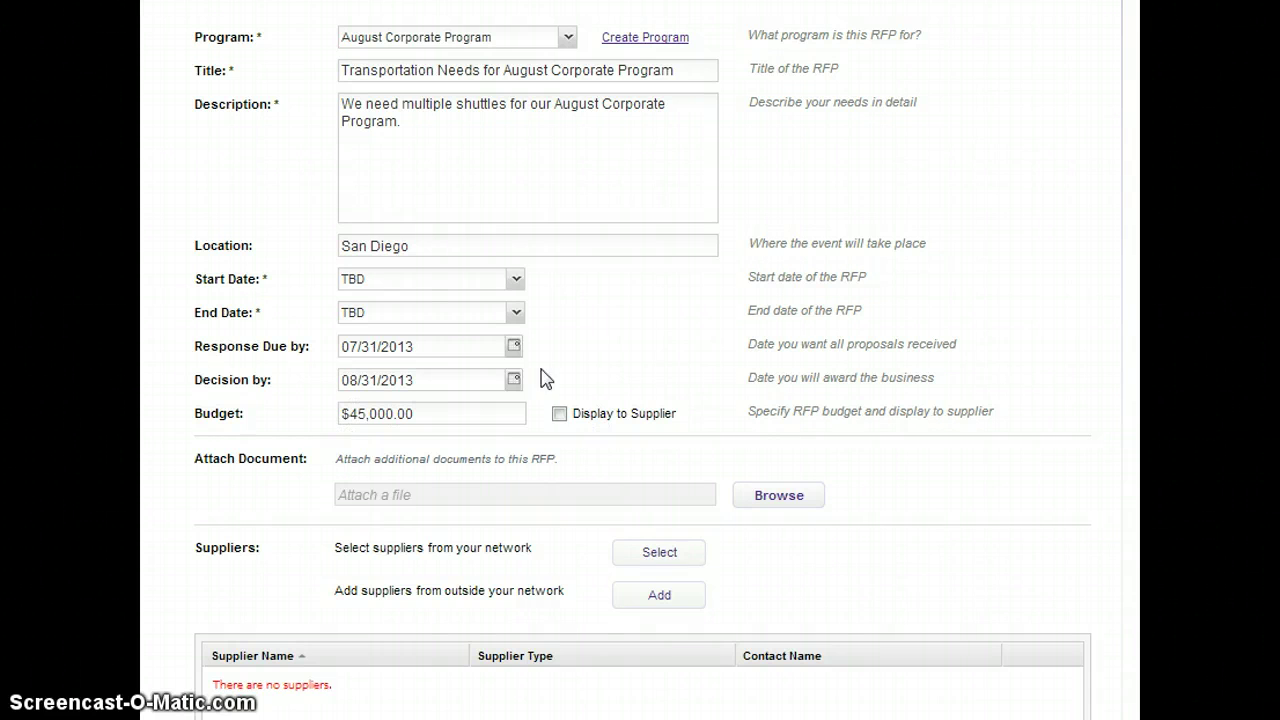
left_click(559, 413)
- Open the selection of suppliers from your network and filter the list to the state of California
scroll(895, 462, "down", 1)
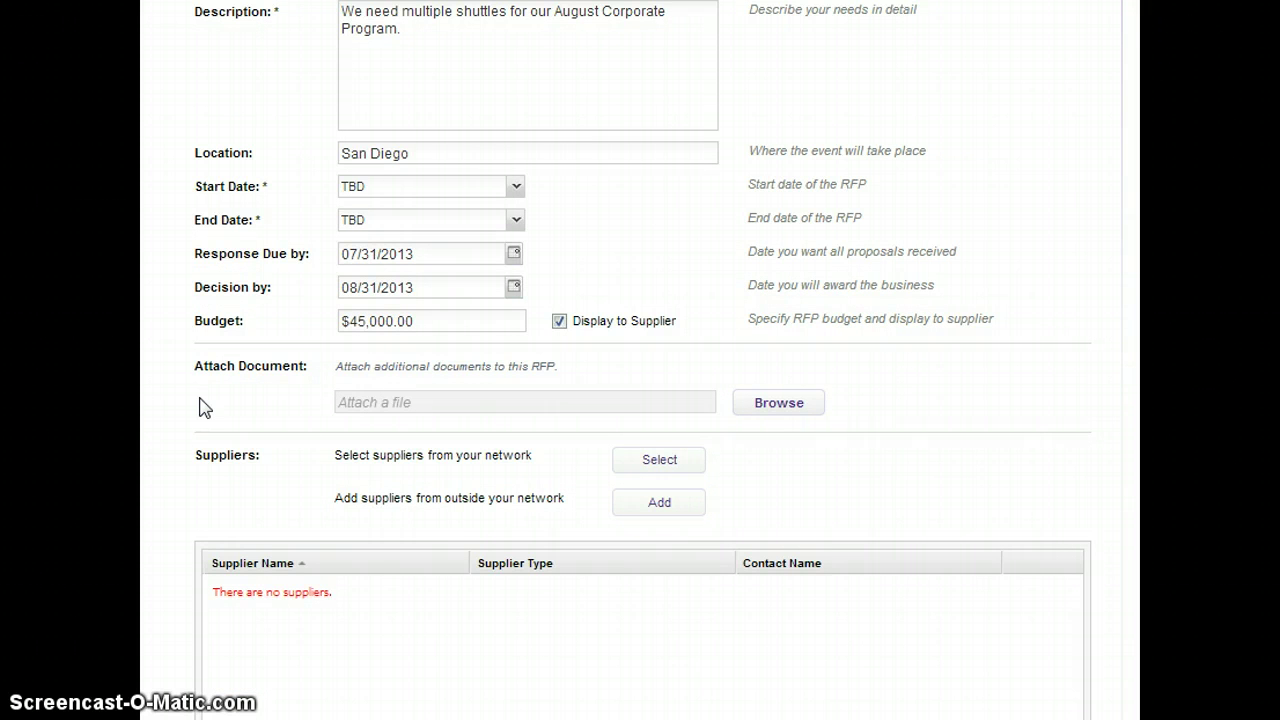
scroll(205, 408, "down", 1)
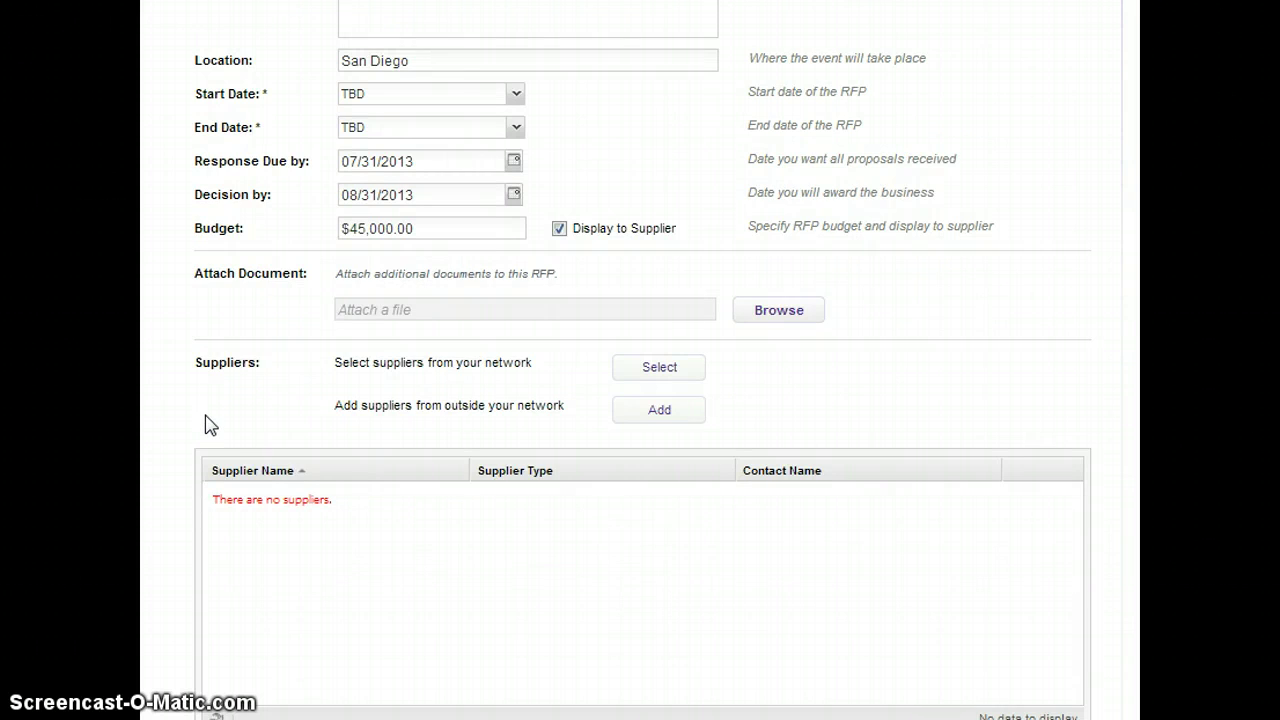
scroll(205, 427, "down", 1)
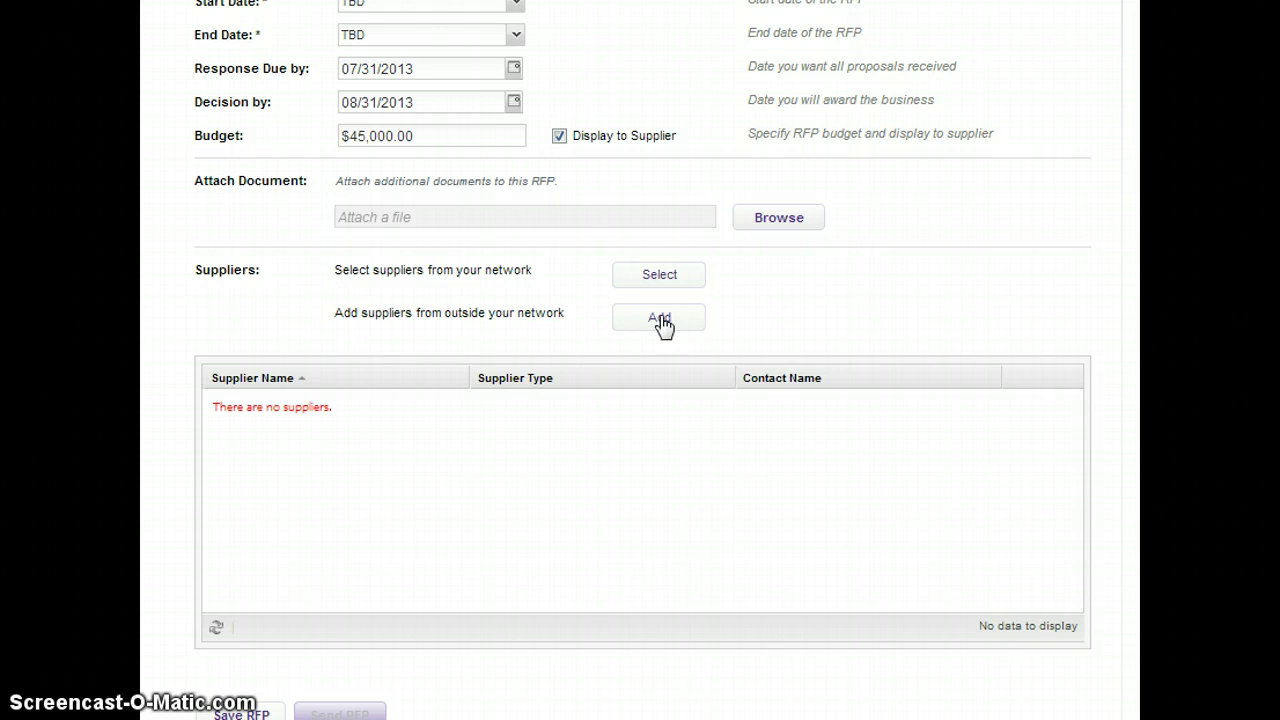
left_click(666, 278)
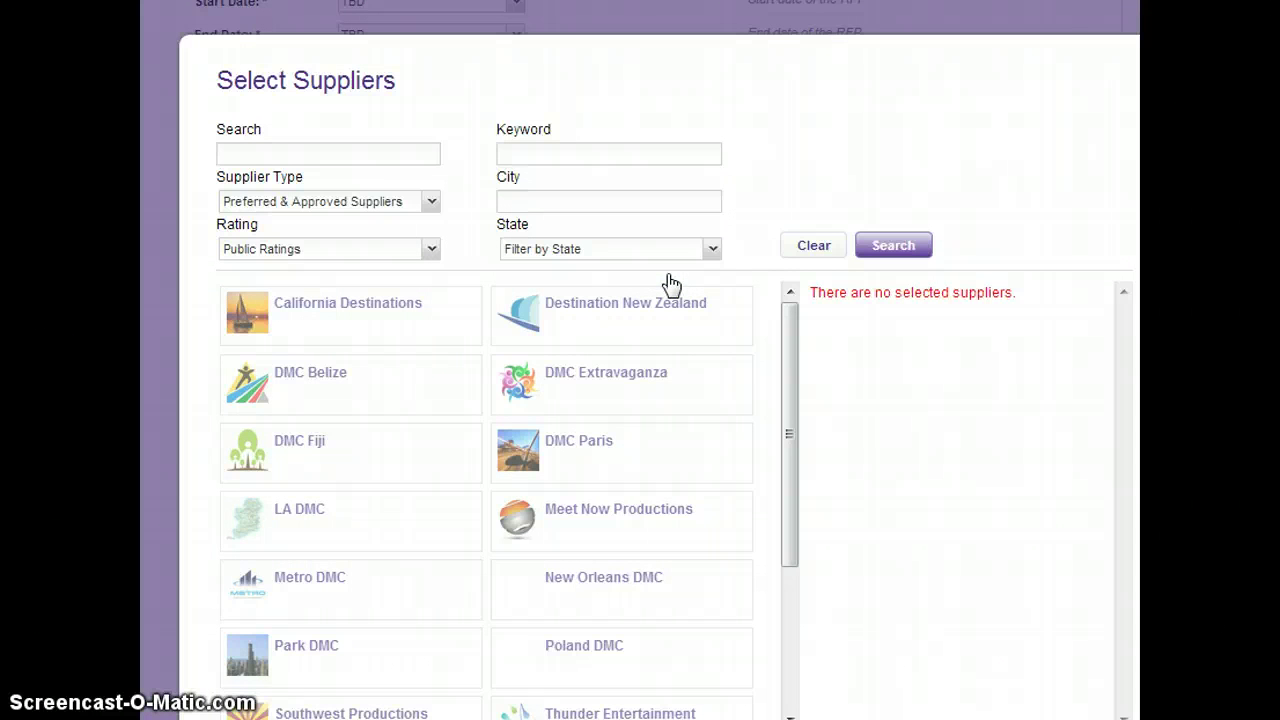
mouse_move(792, 340)
left_mouse_down()
mouse_move(780, 486)
mouse_move(786, 320)
left_mouse_up()
left_click(713, 250)
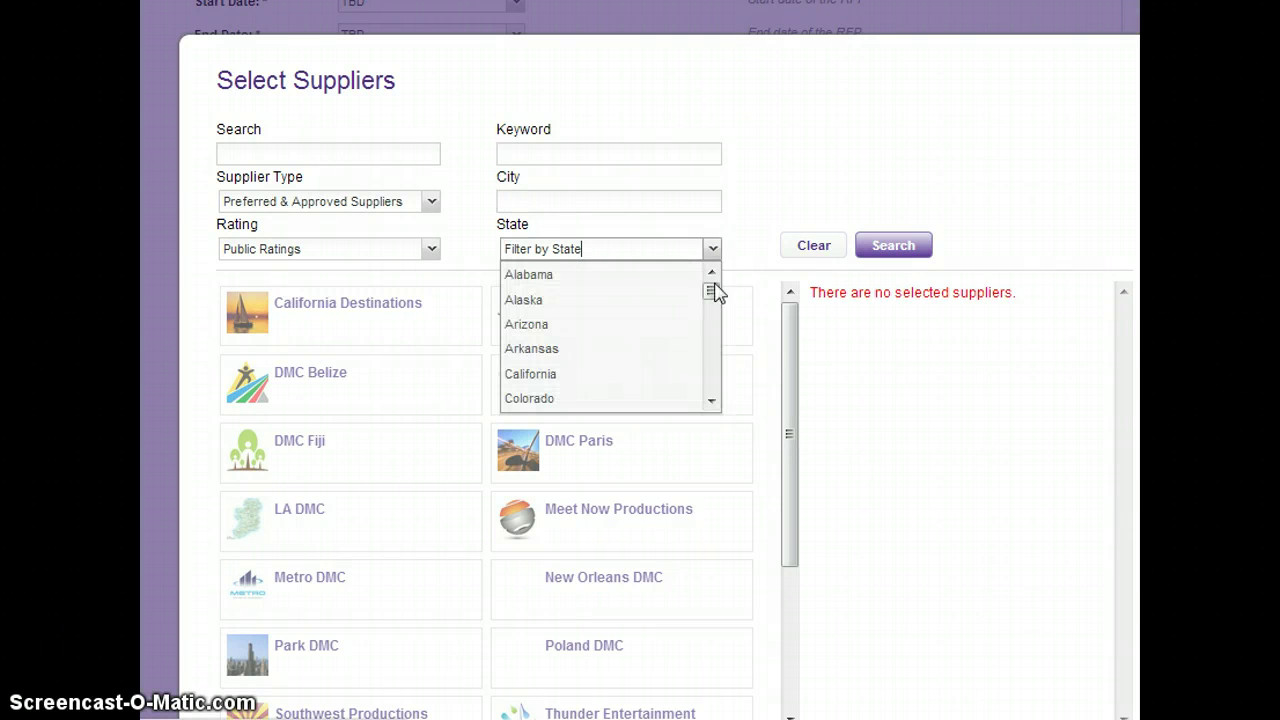
left_click(693, 378)
left_click(928, 254)
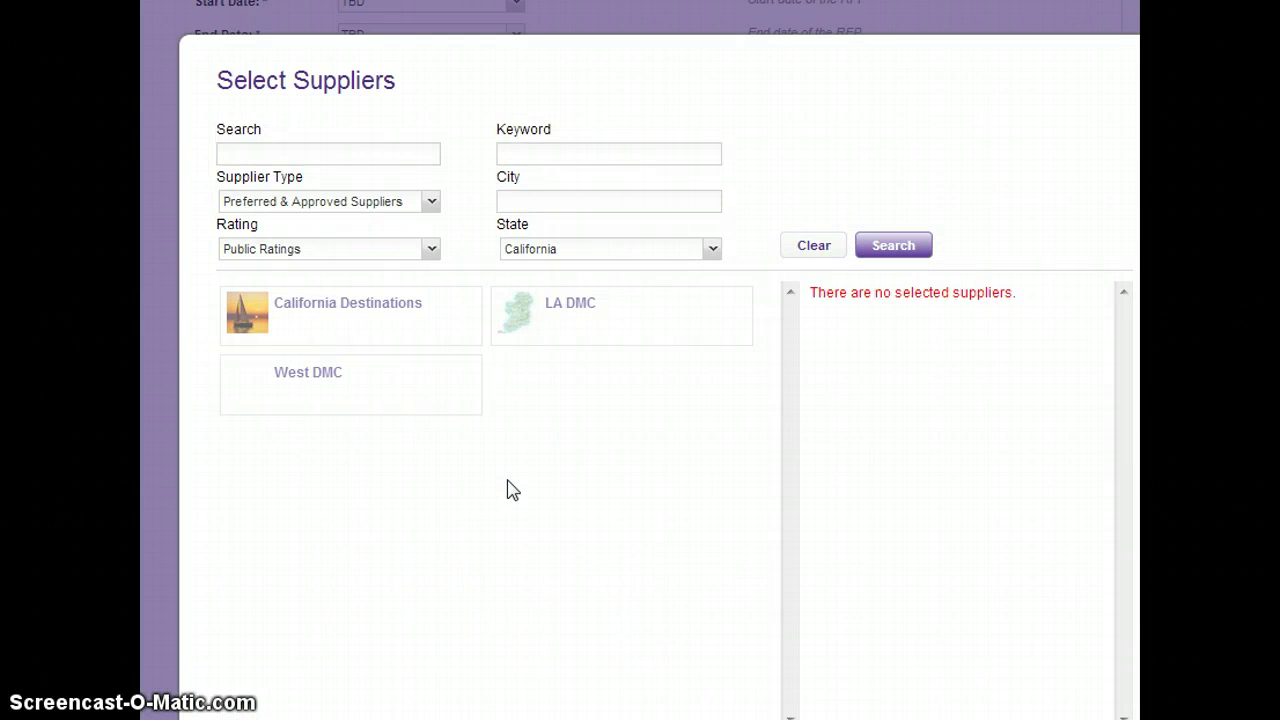
- Select California Destinations and LA DMC as RFP suppliers, and review the ratings, offices and contact details of California Destinations
left_click(452, 298)
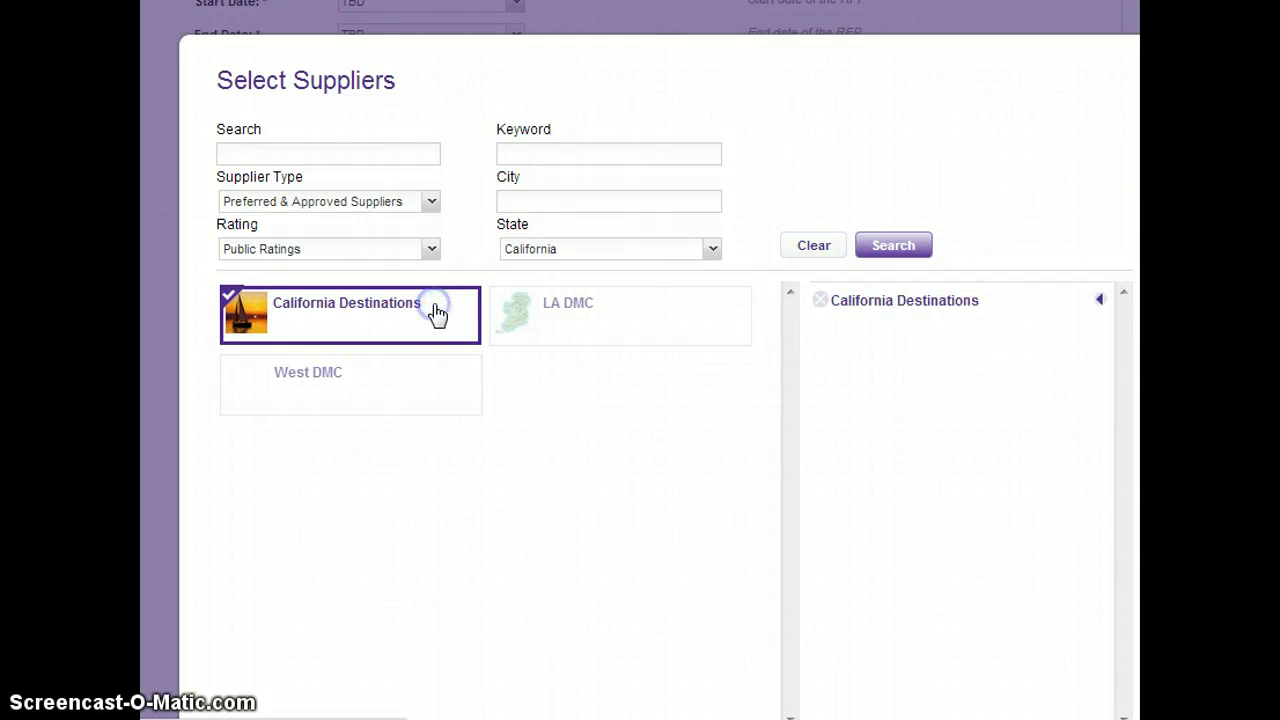
left_click(690, 320)
left_click(686, 316)
left_click(622, 307)
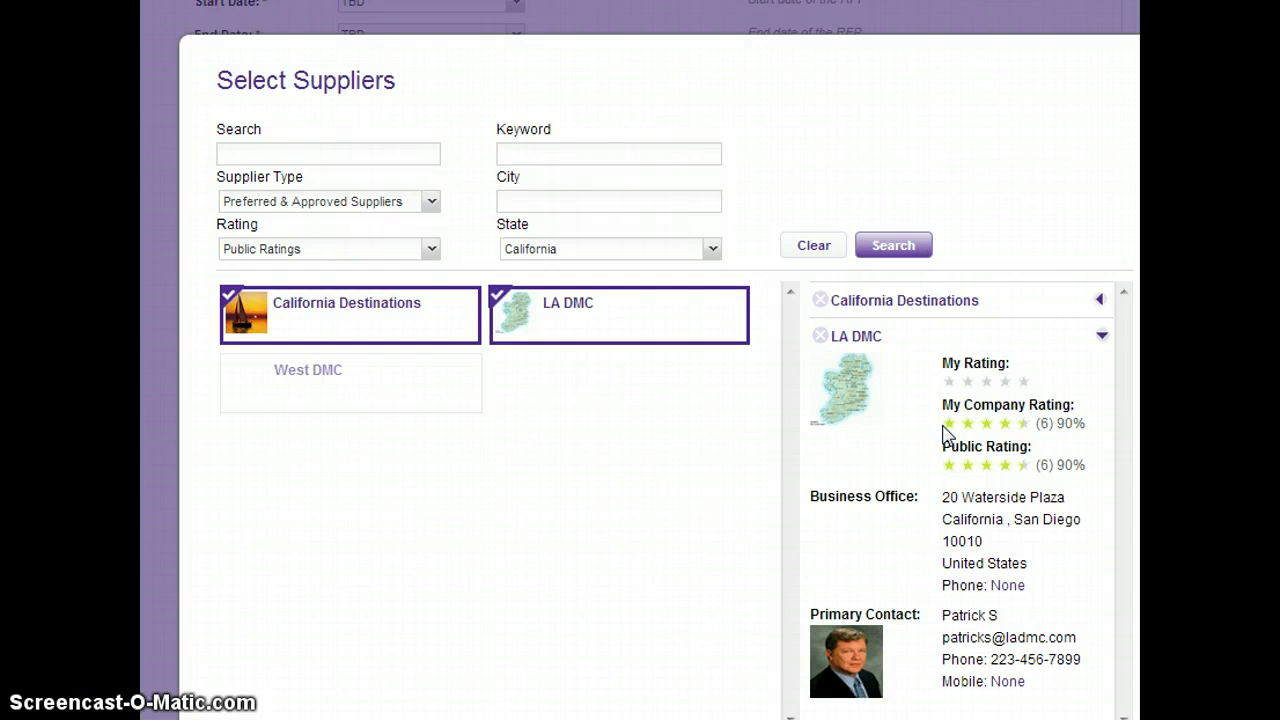
left_click(1098, 306)
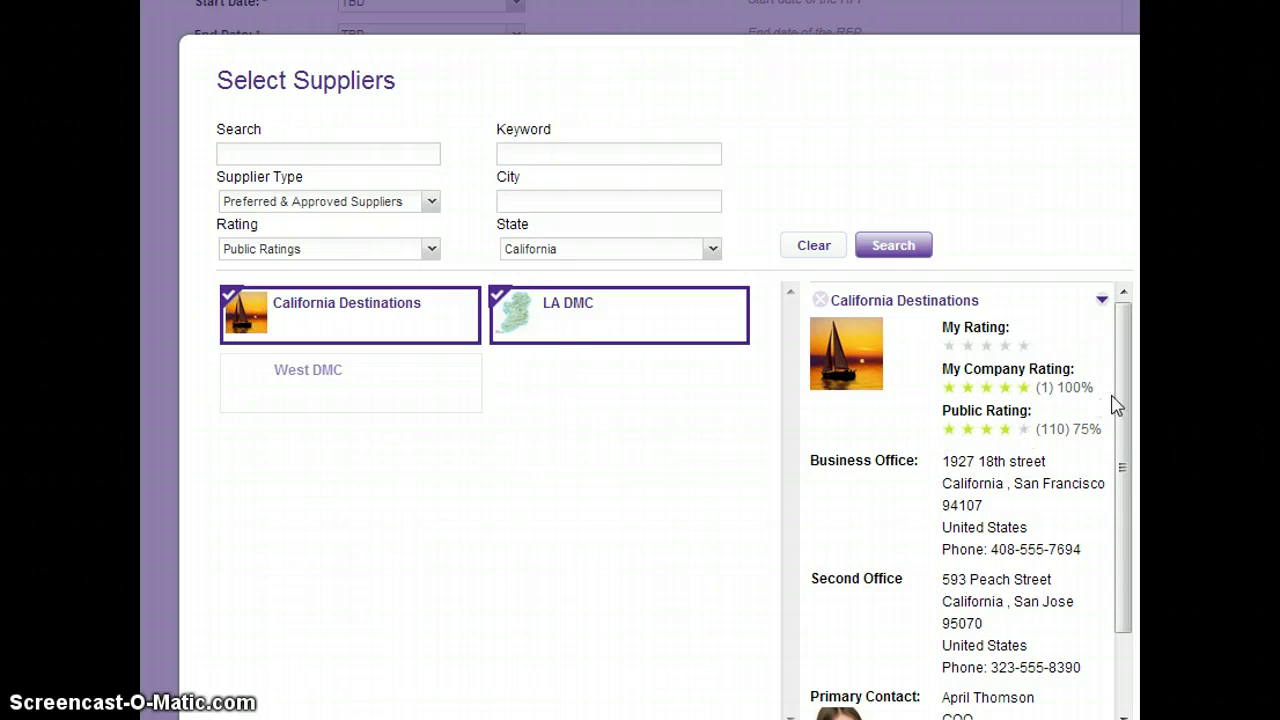
left_click_drag(1117, 400, 1061, 563)
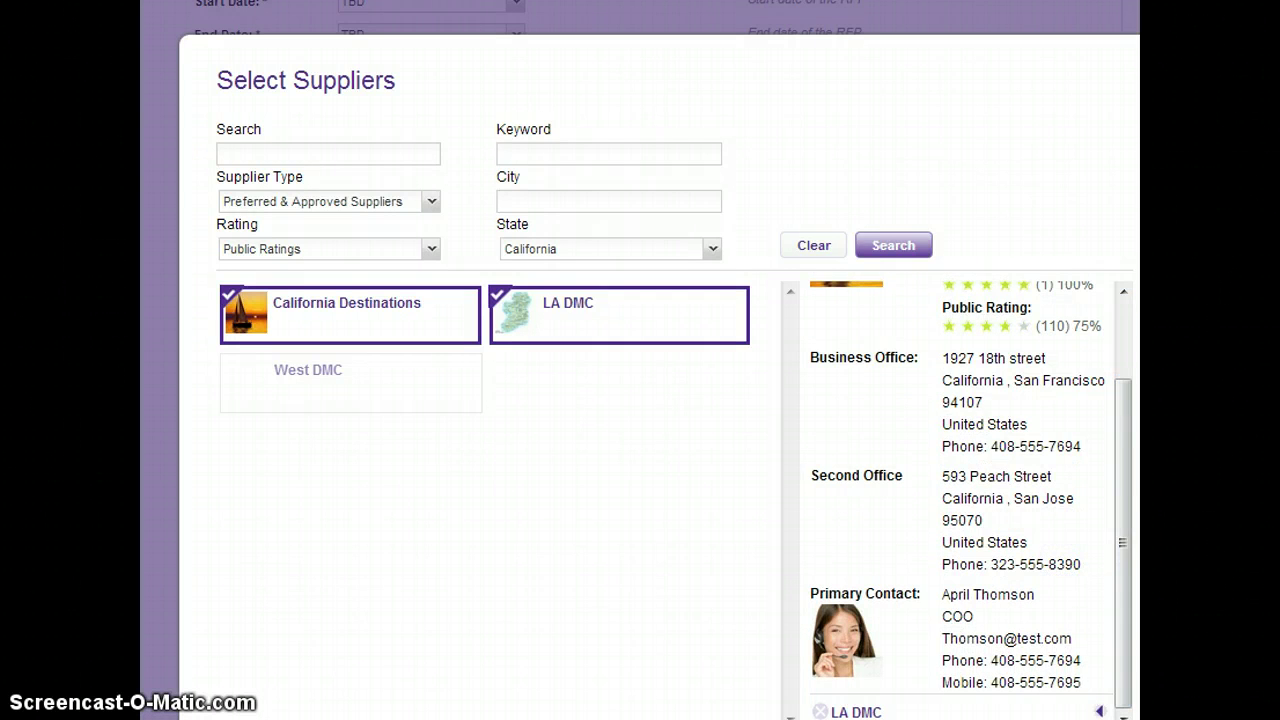
- Collapse the California Destinations details, and add West DMC to the selected suppliers and remove it again
left_click_drag(1123, 485, 1117, 289)
left_click(1101, 301)
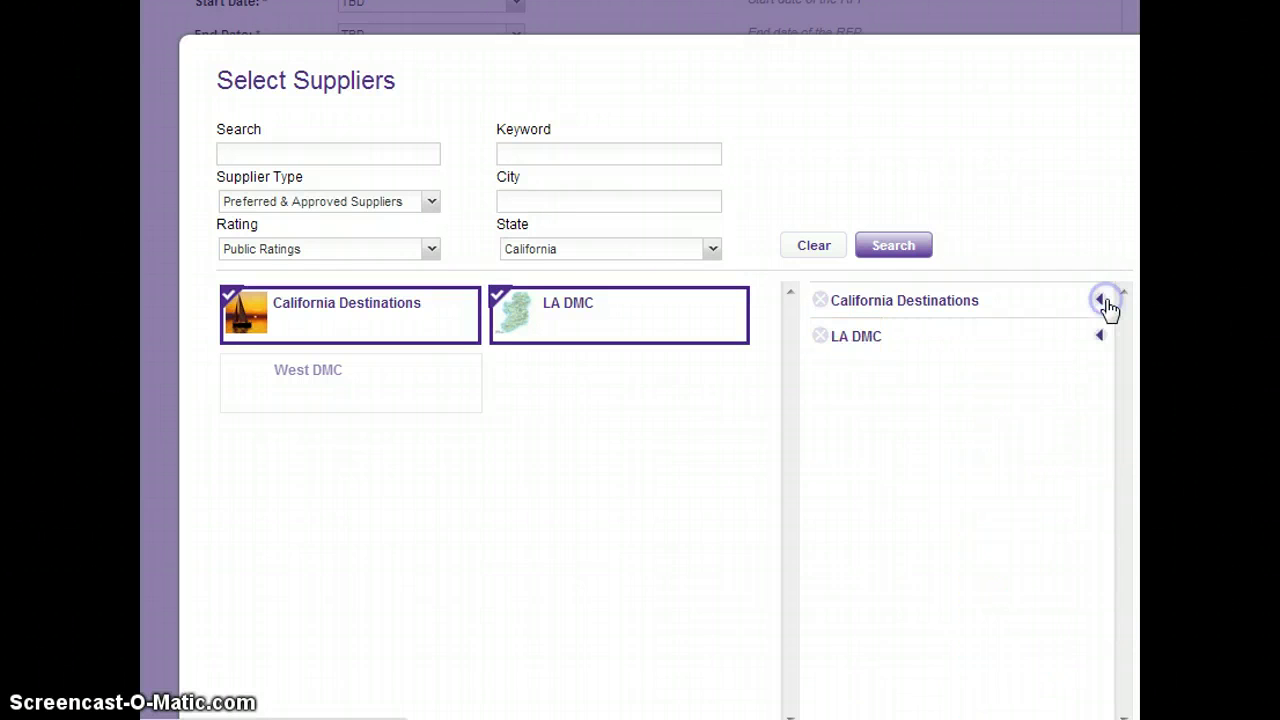
left_click(391, 407)
left_click(349, 318)
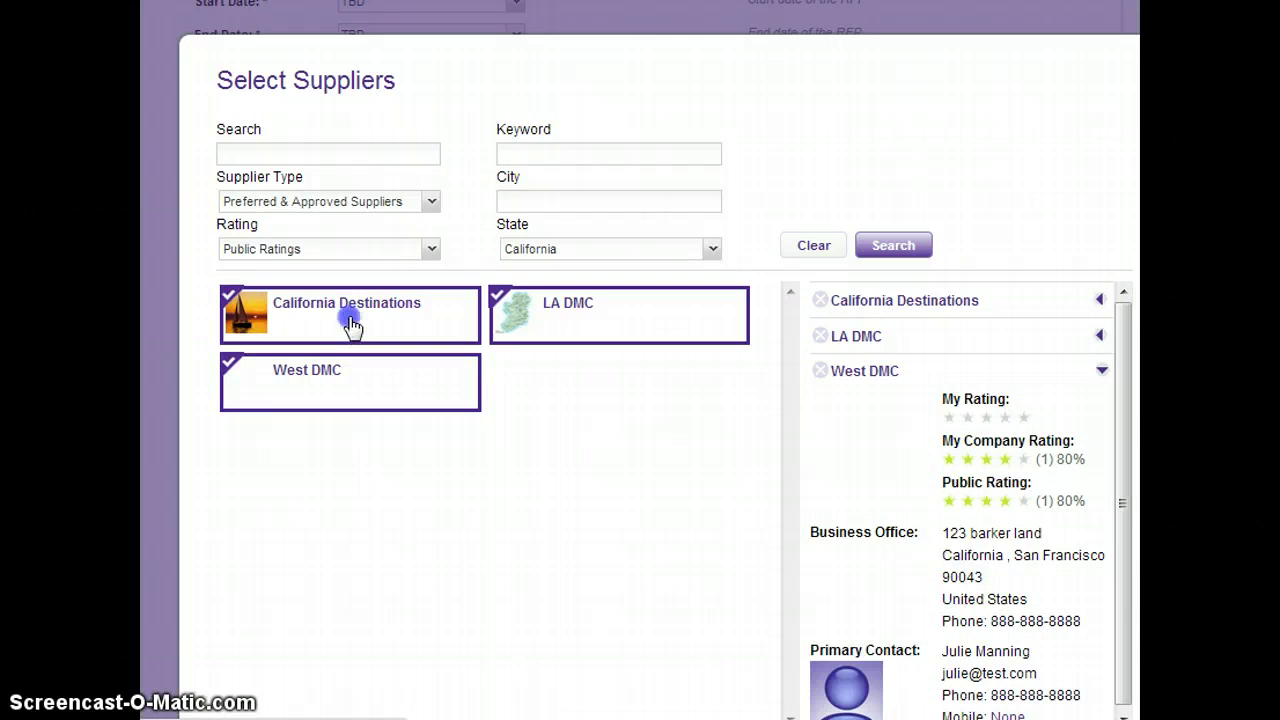
left_click(381, 381)
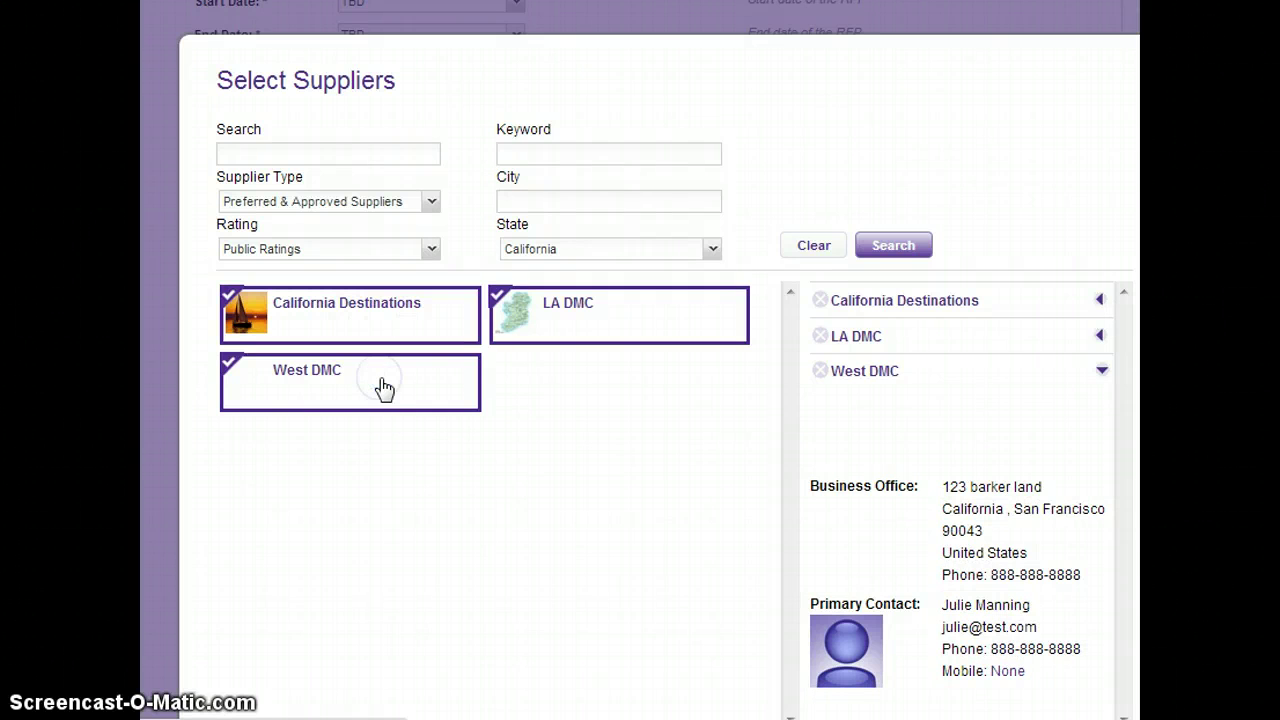
left_click(1103, 374)
left_click(820, 372)
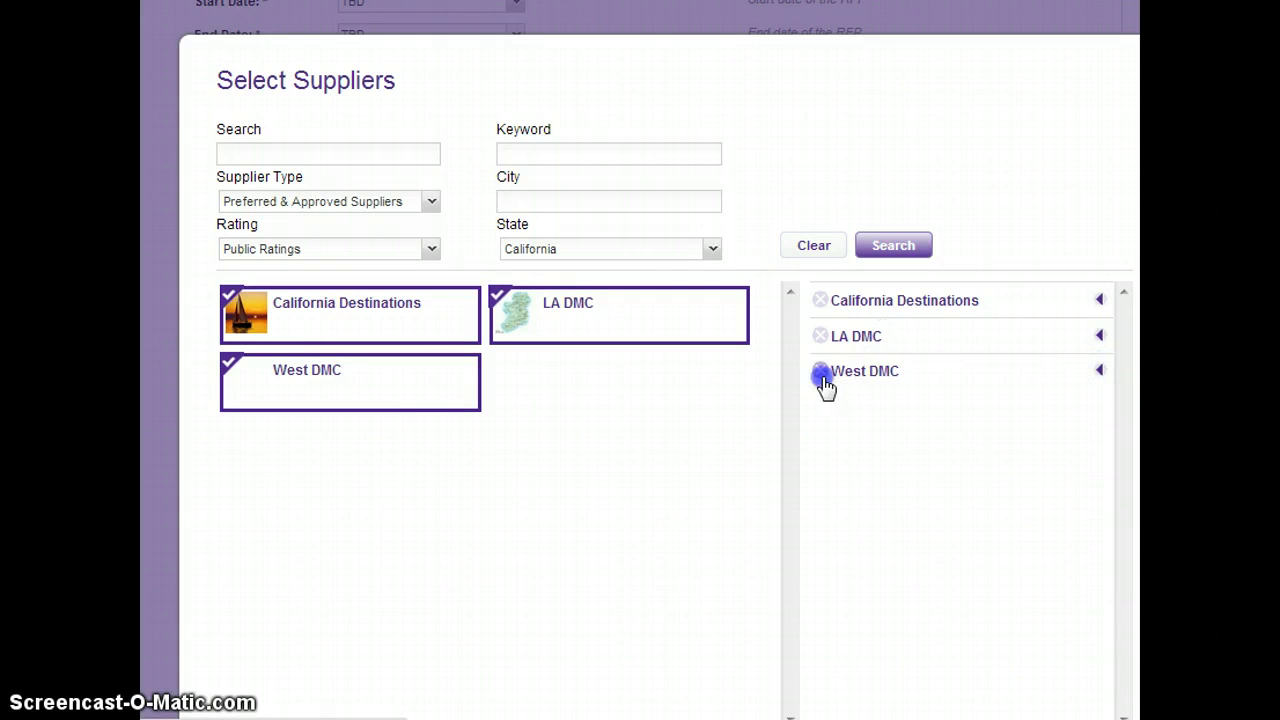
- Confirm California Destinations and LA DMC as the suppliers for the RFP
left_click(1020, 160)
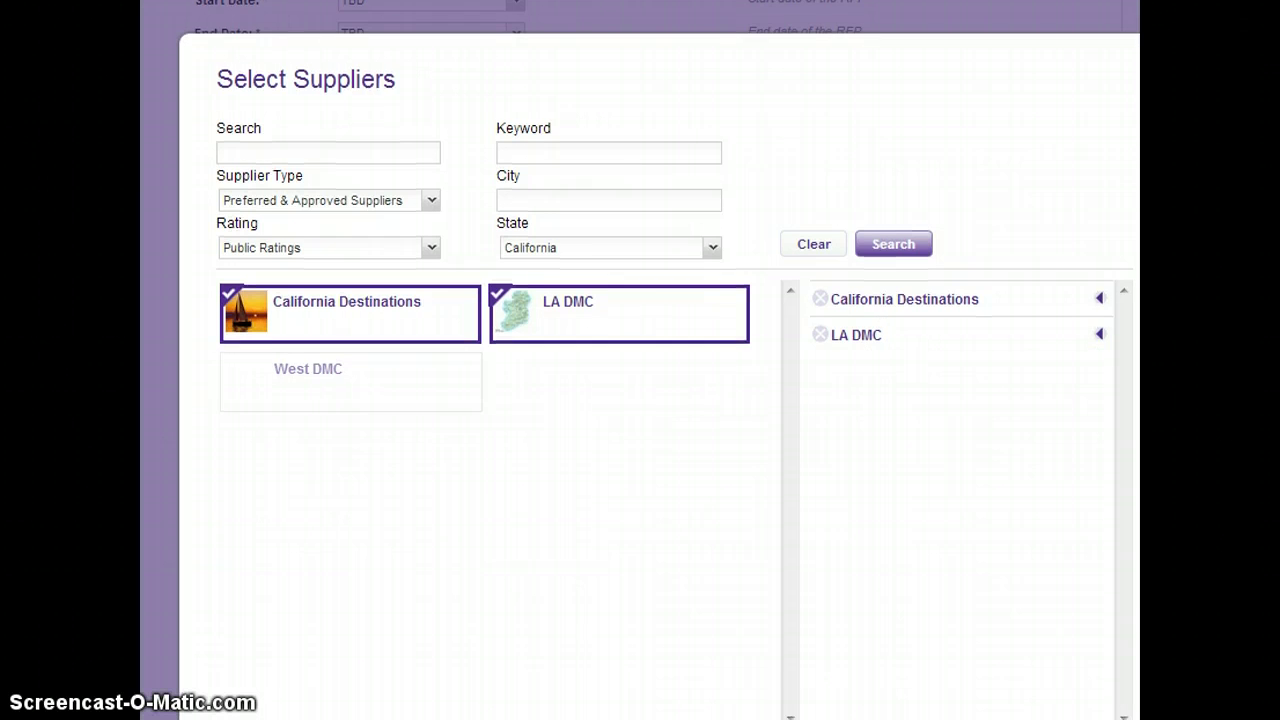
scroll(658, 360, "down", 2)
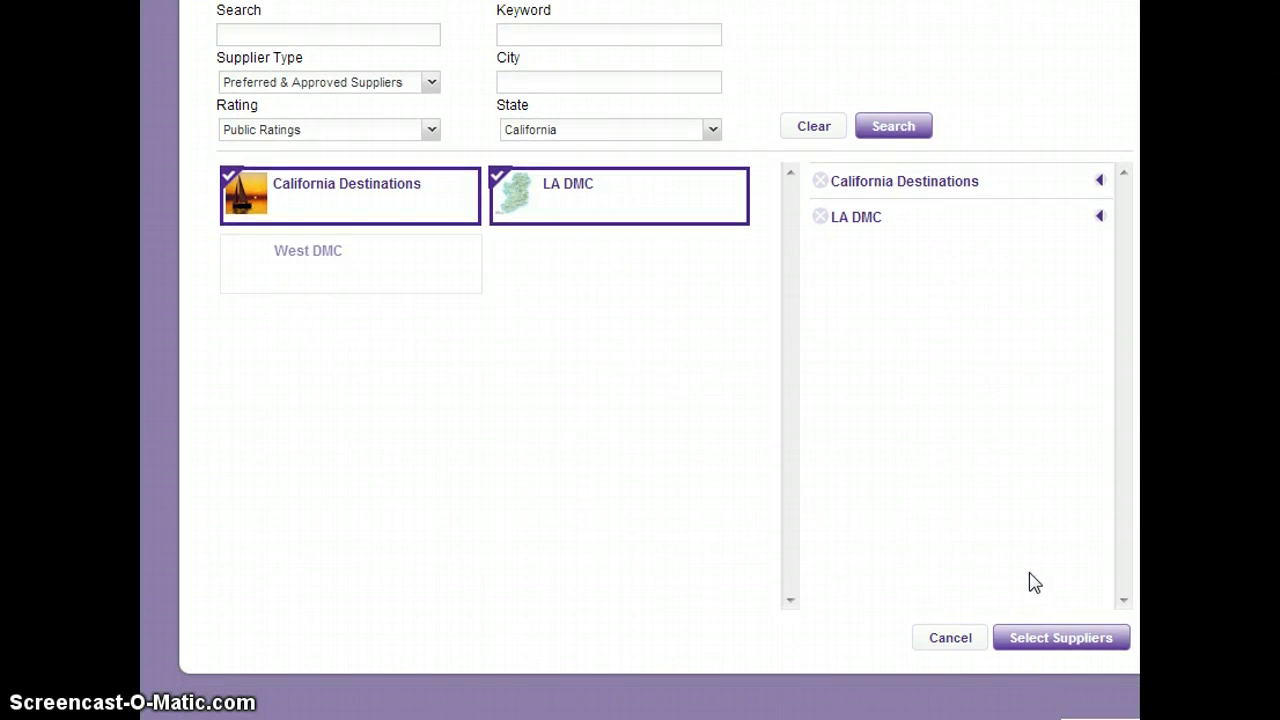
left_click(1028, 652)
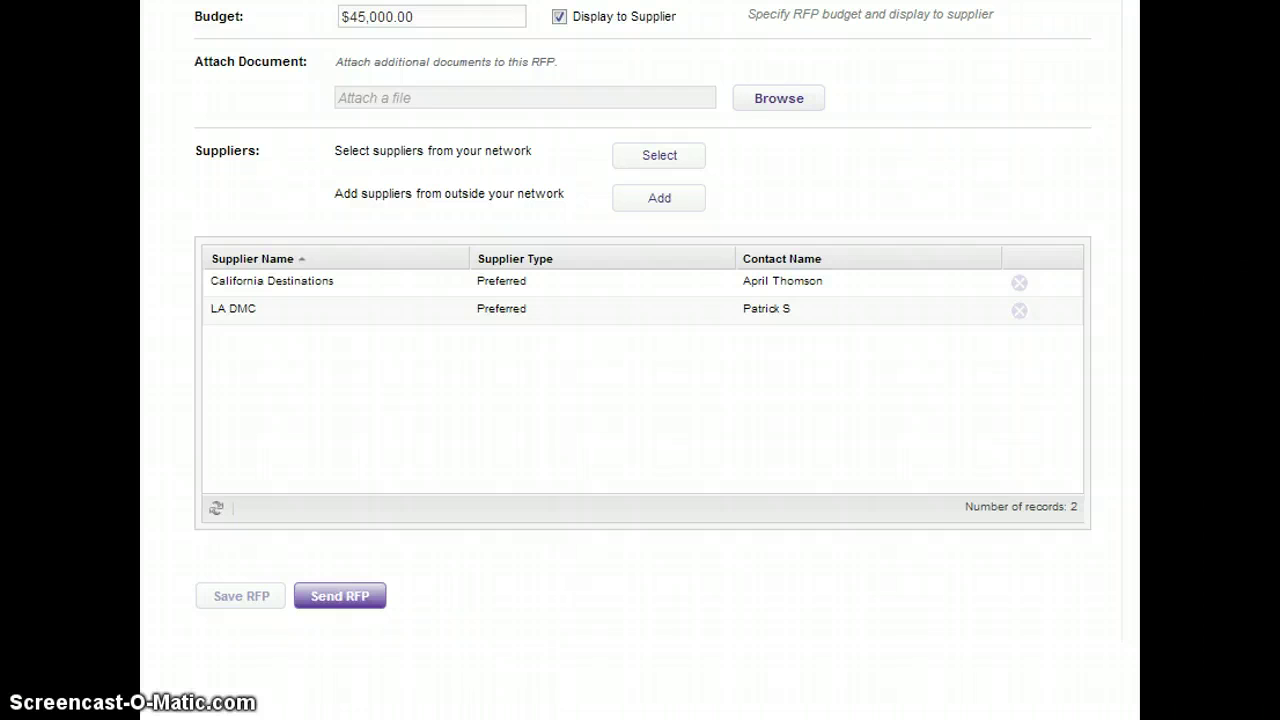
- Review the completed RFP form and send the RFP to the selected suppliers
scroll(640, 360, "up", 3)
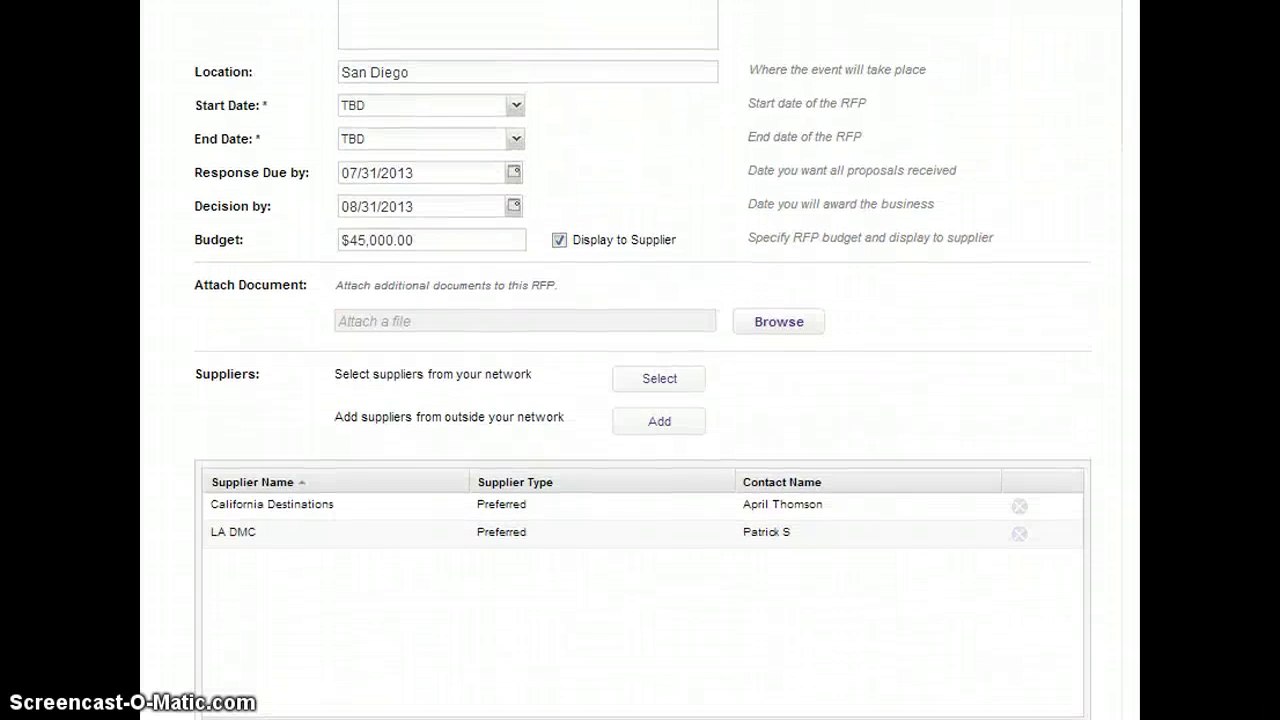
scroll(640, 360, "up", 2)
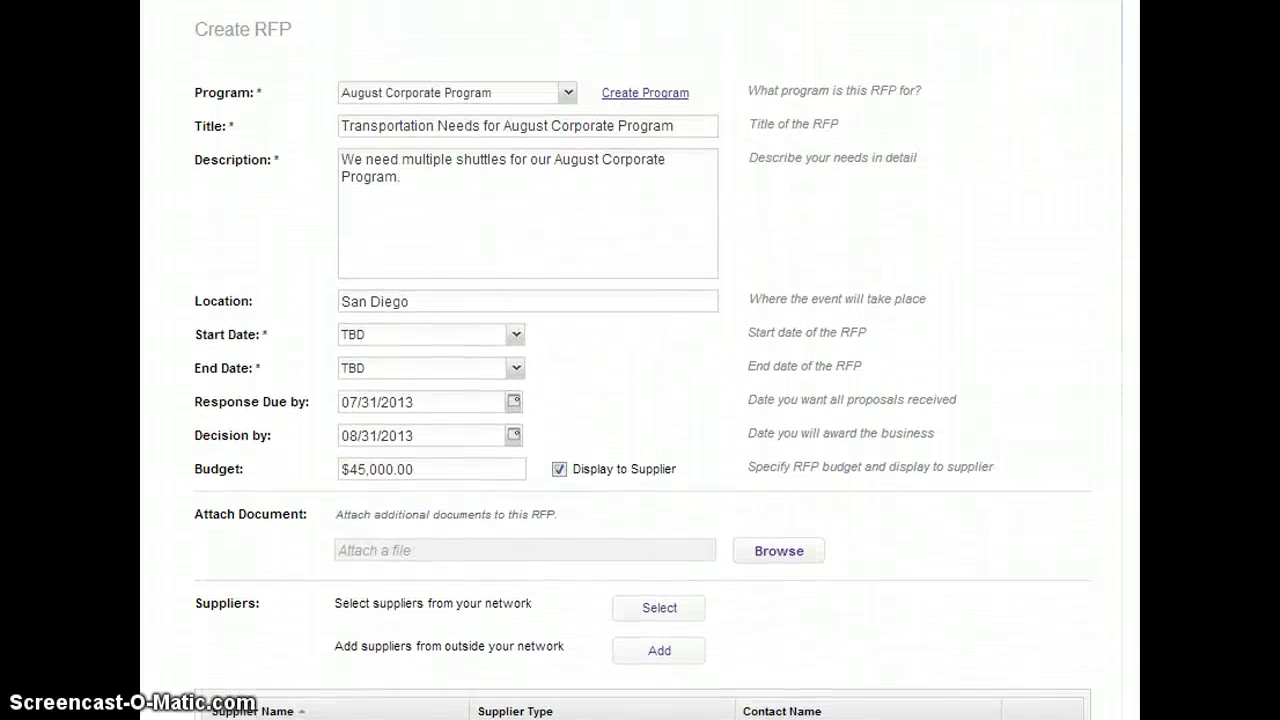
scroll(640, 360, "down", 4)
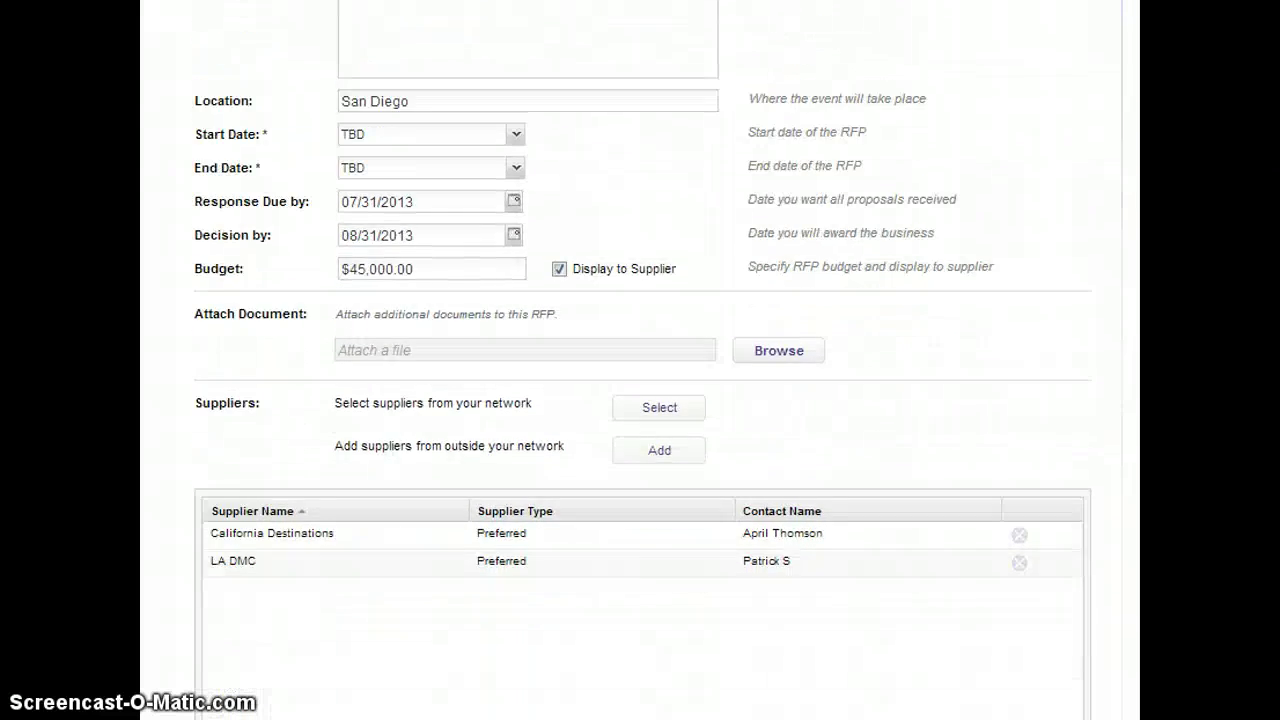
scroll(640, 360, "down", 1)
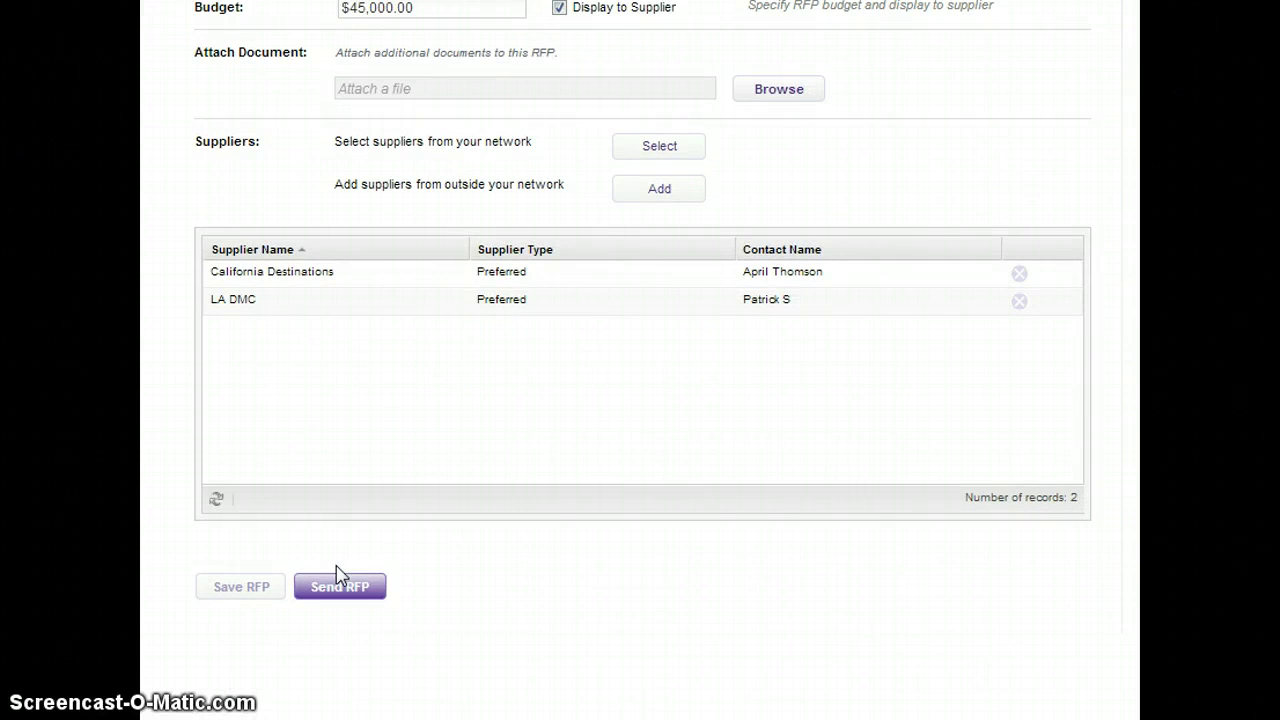
left_click(338, 584)
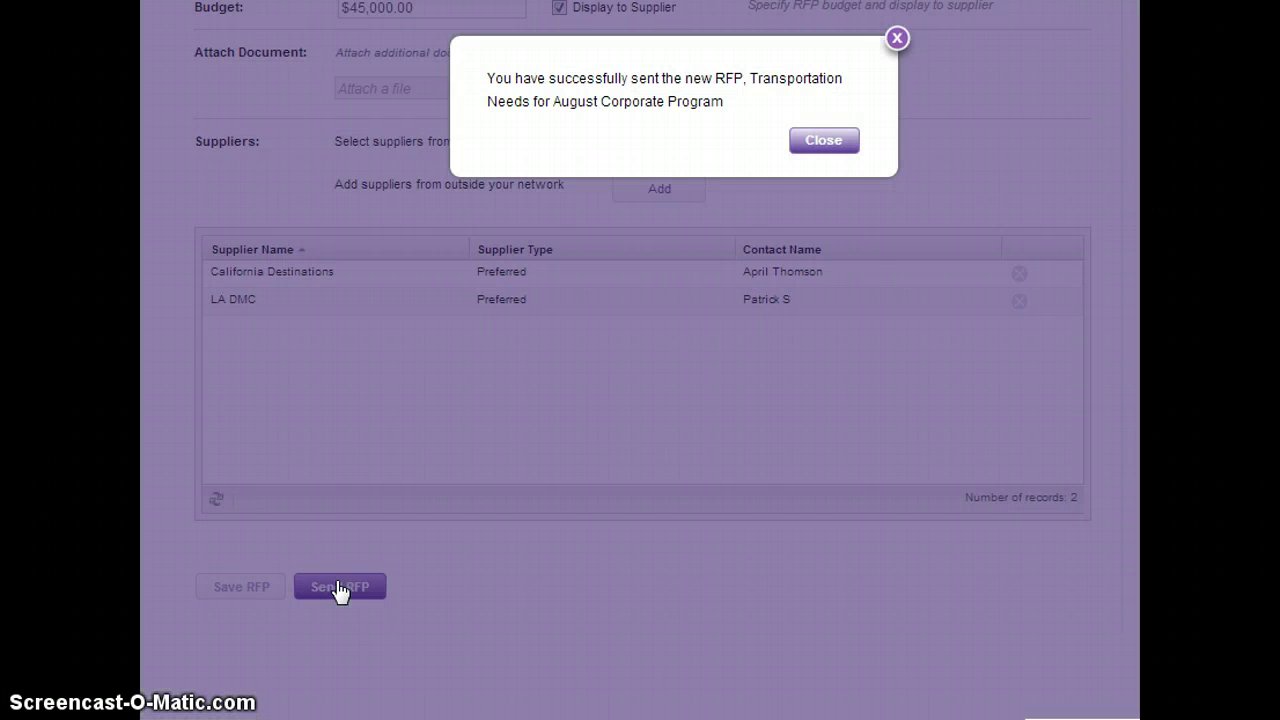
left_click(829, 142)
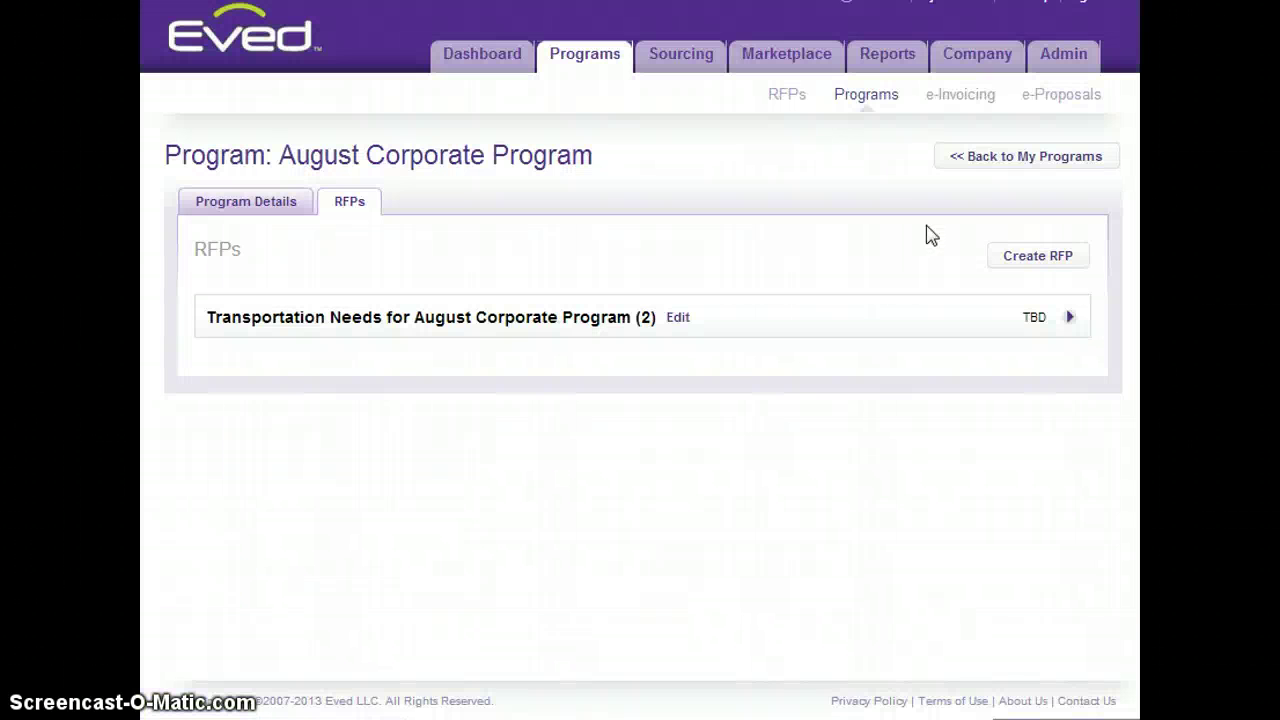
- Expand the Transportation Needs RFP and view the reply histories of California Destinations and LA DMC
left_click(1072, 317)
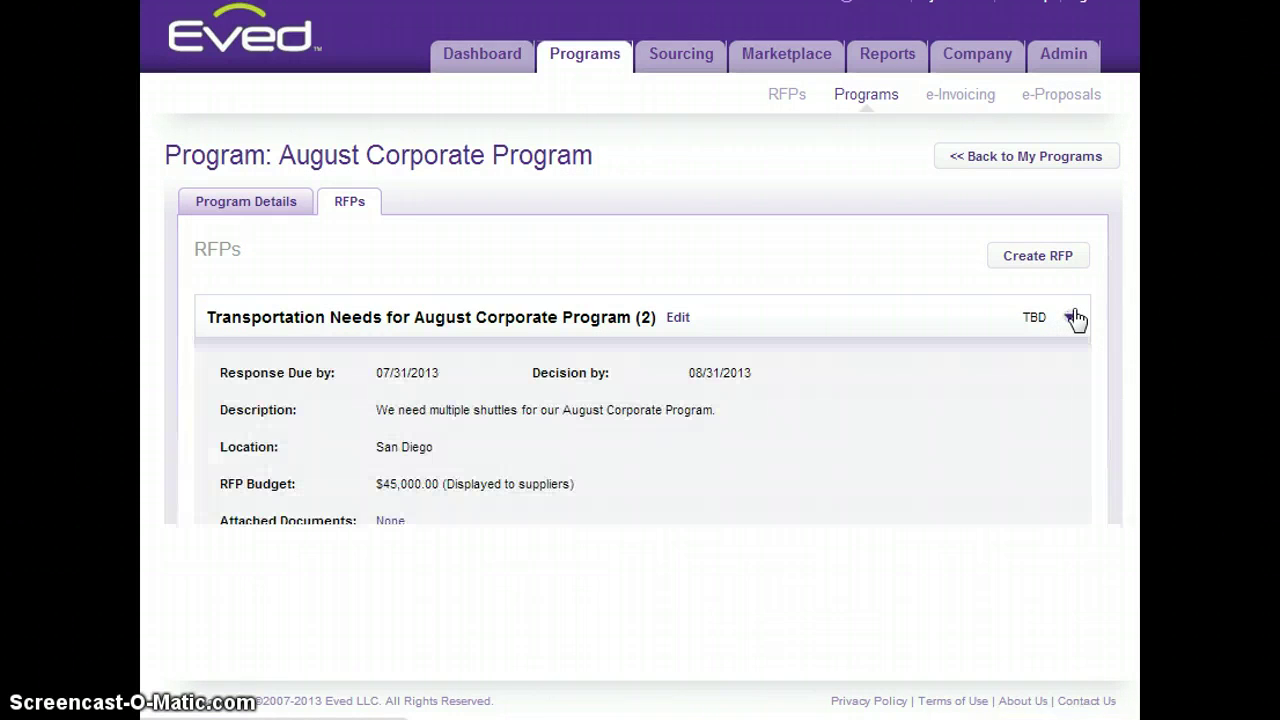
scroll(640, 188, "down", 1)
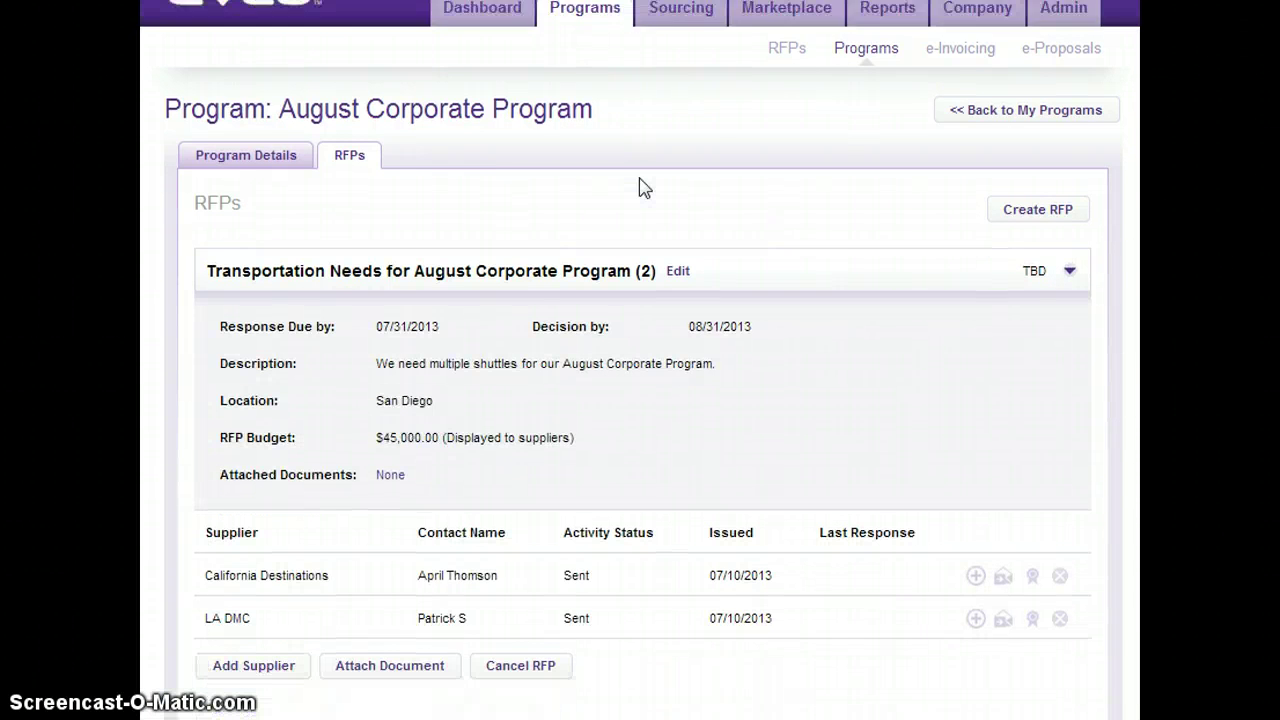
scroll(644, 188, "down", 1)
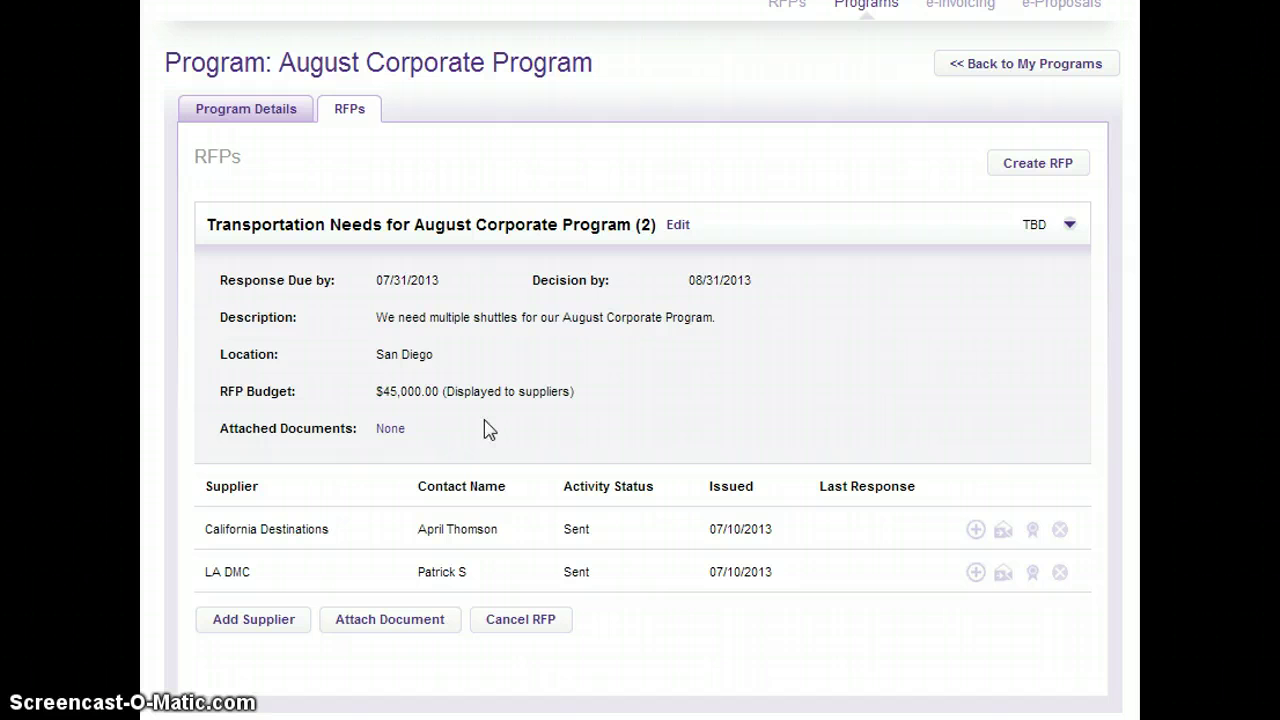
left_click(975, 530)
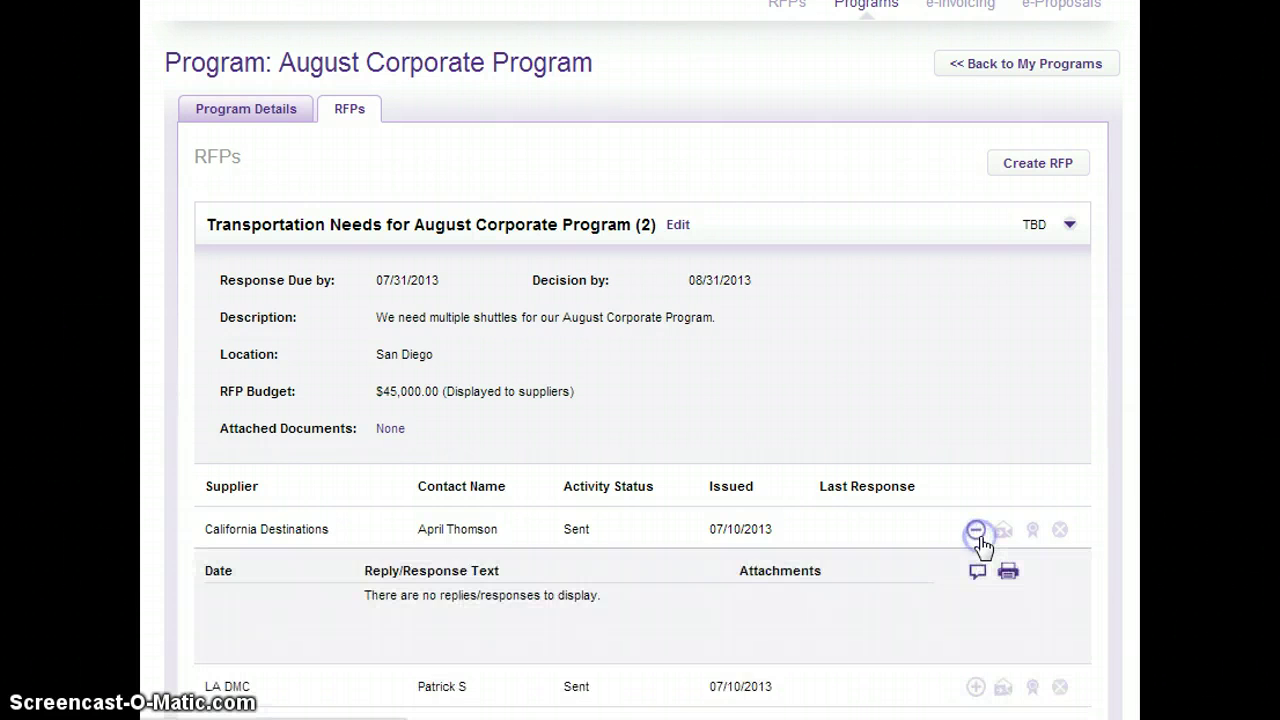
scroll(978, 542, "down", 2)
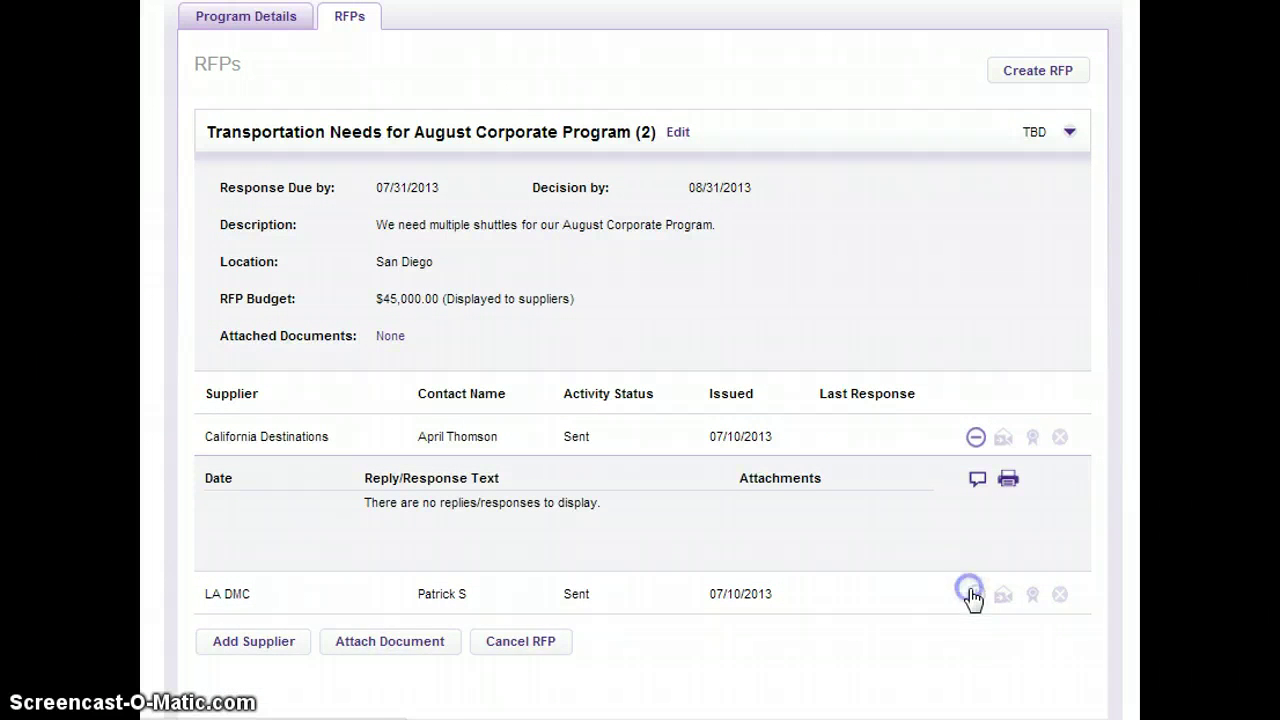
left_click(975, 594)
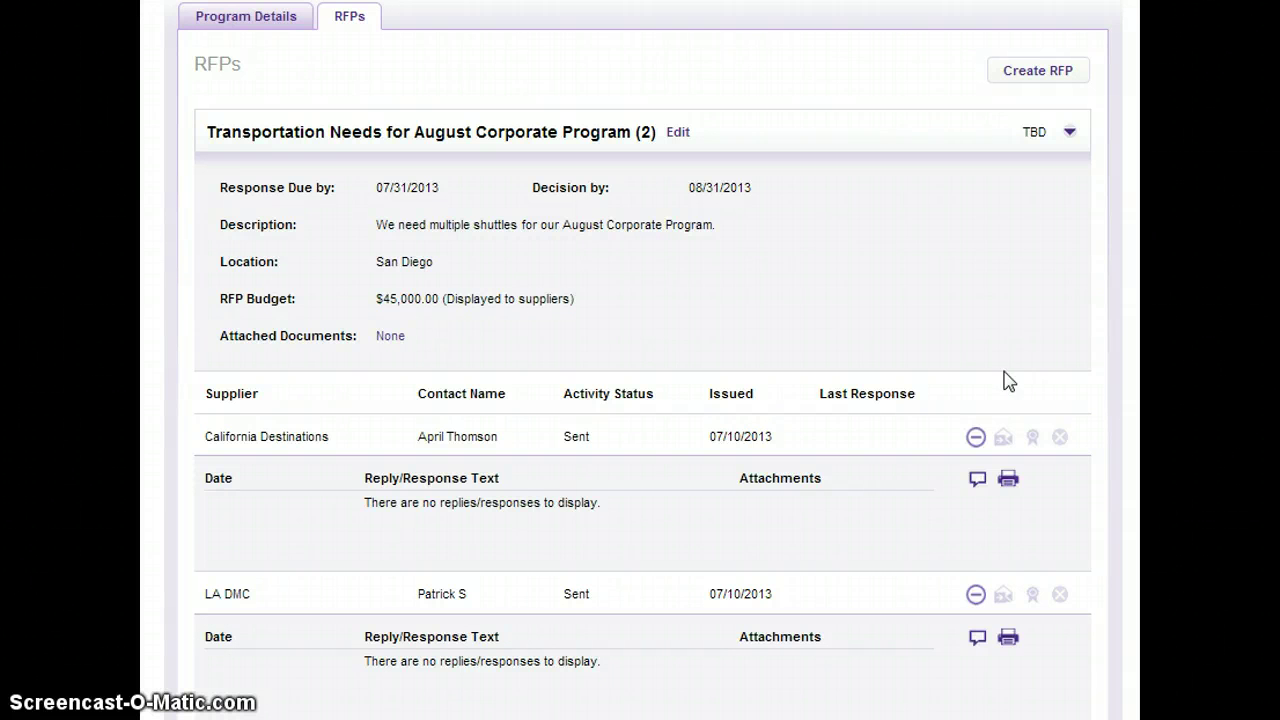
- Send California Destinations an RFP reply reading "Reply", and collapse both suppliers' reply histories
left_click(978, 481)
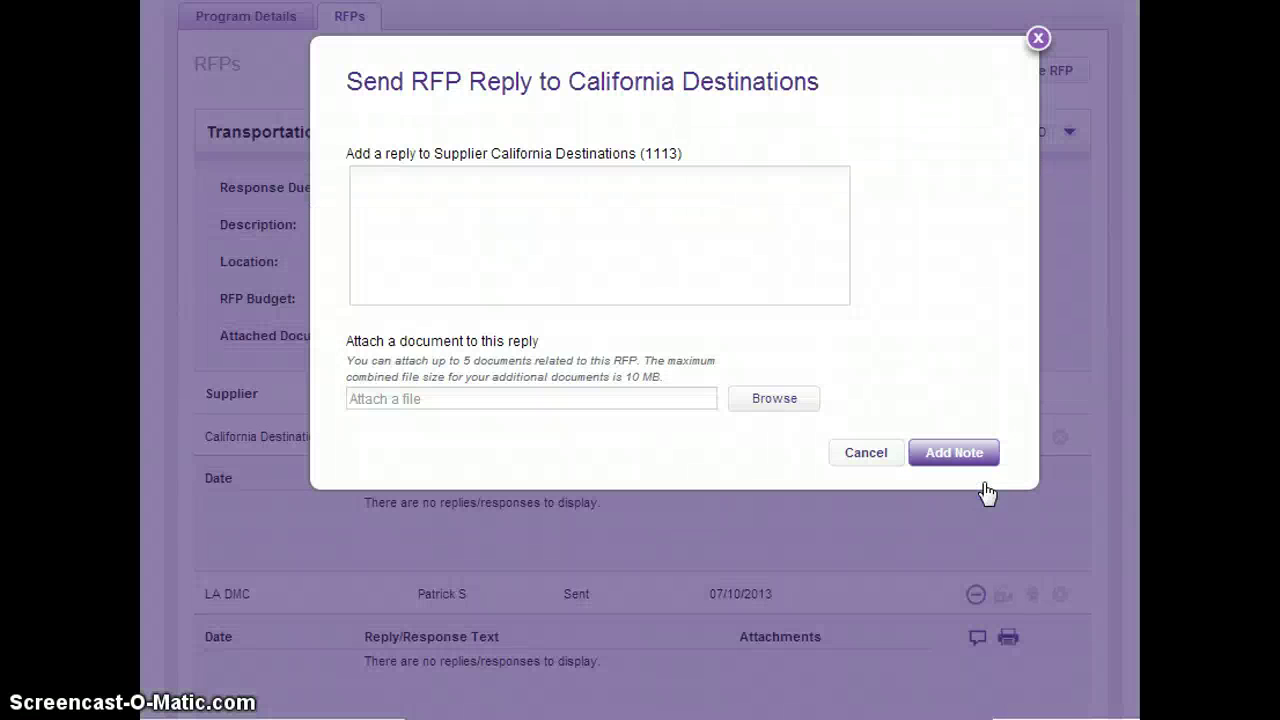
left_click(666, 287)
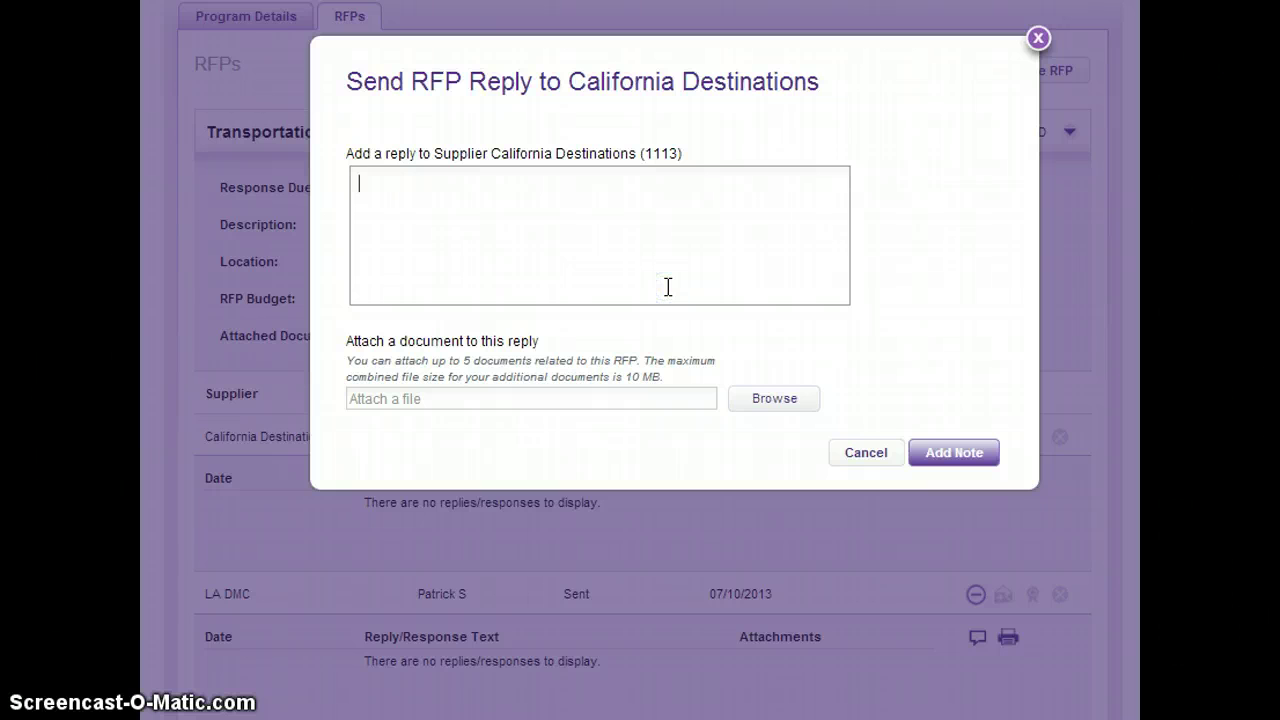
type("Reply")
left_click(992, 458)
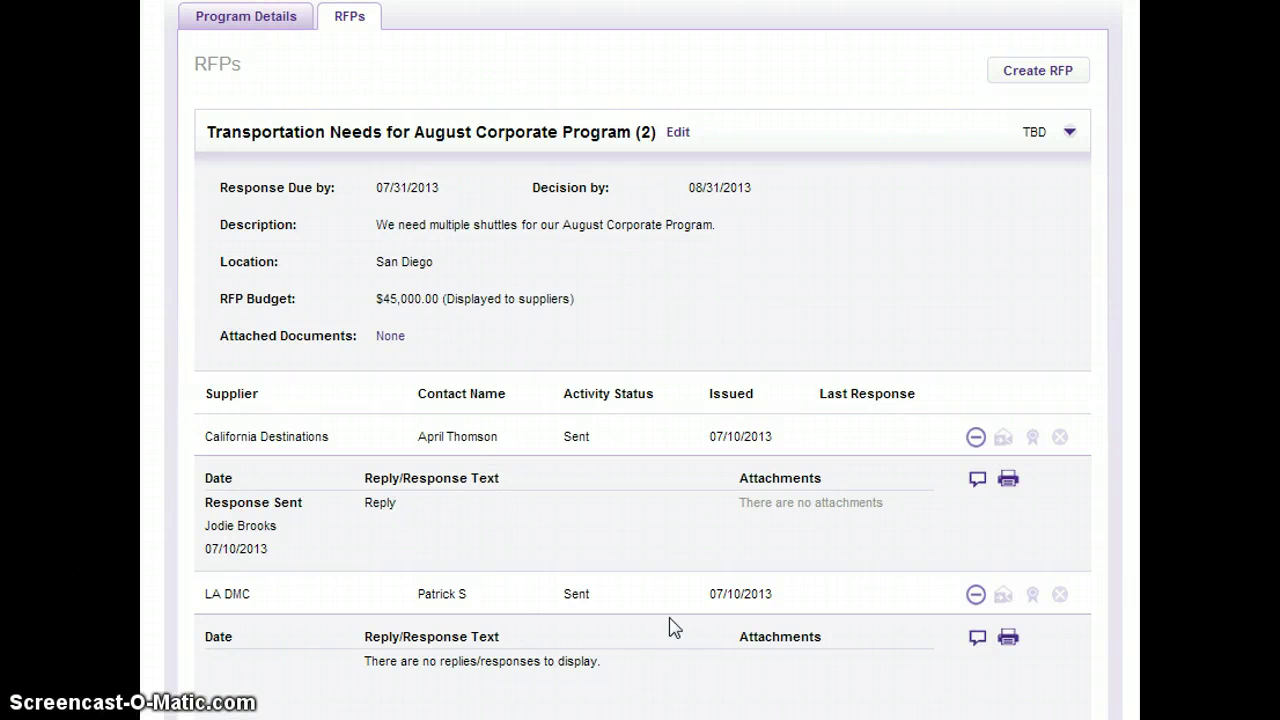
left_click(976, 595)
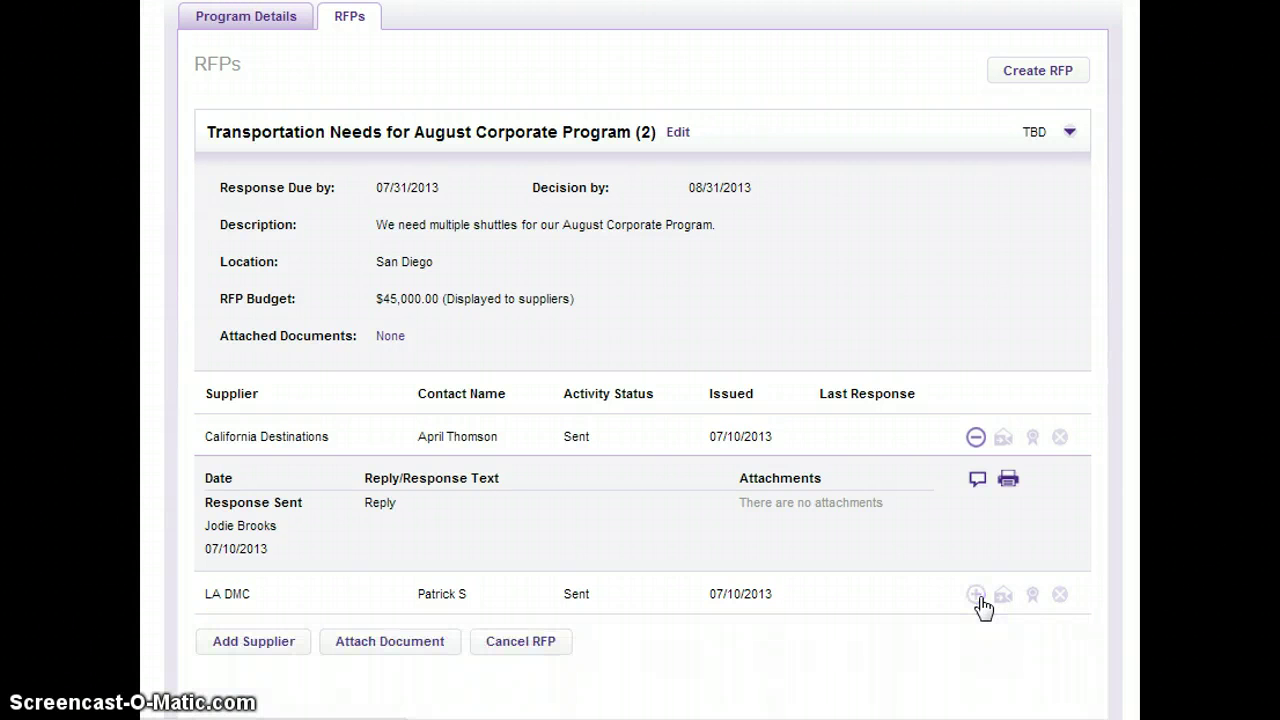
left_click(977, 438)
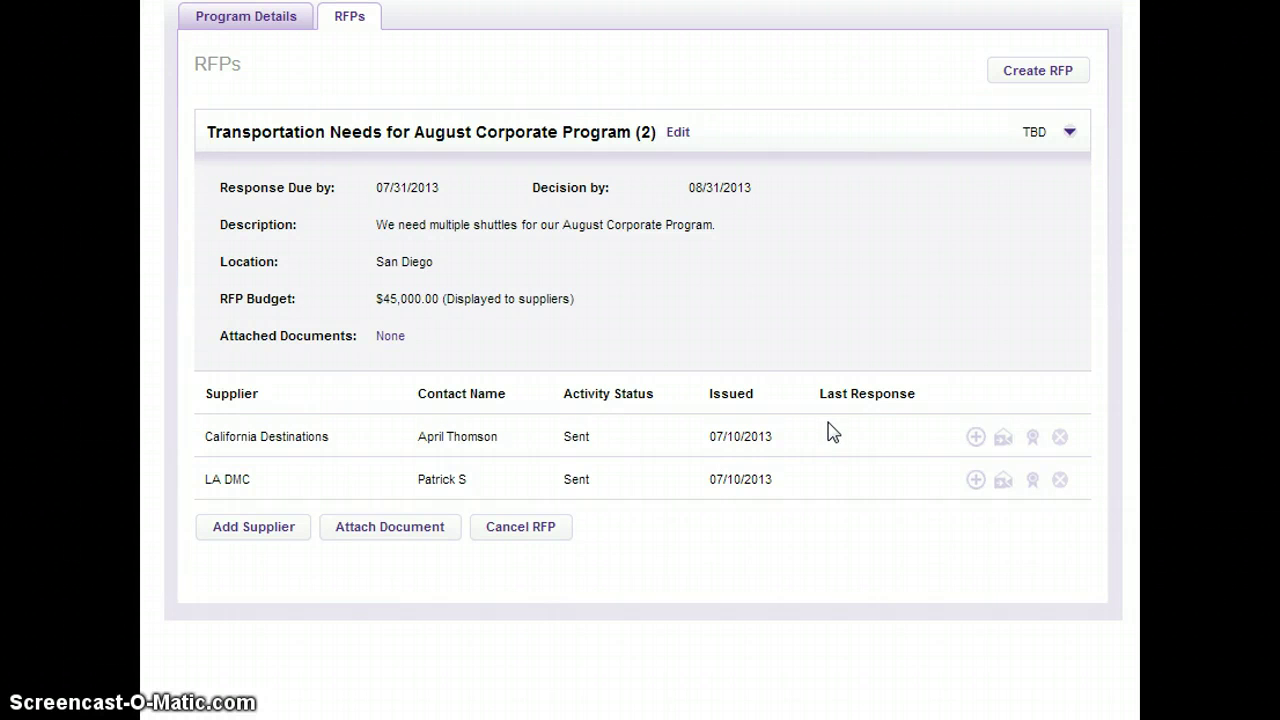
- Award the Transportation Needs business to California Destinations and send the notice without an added note
left_click(1035, 440)
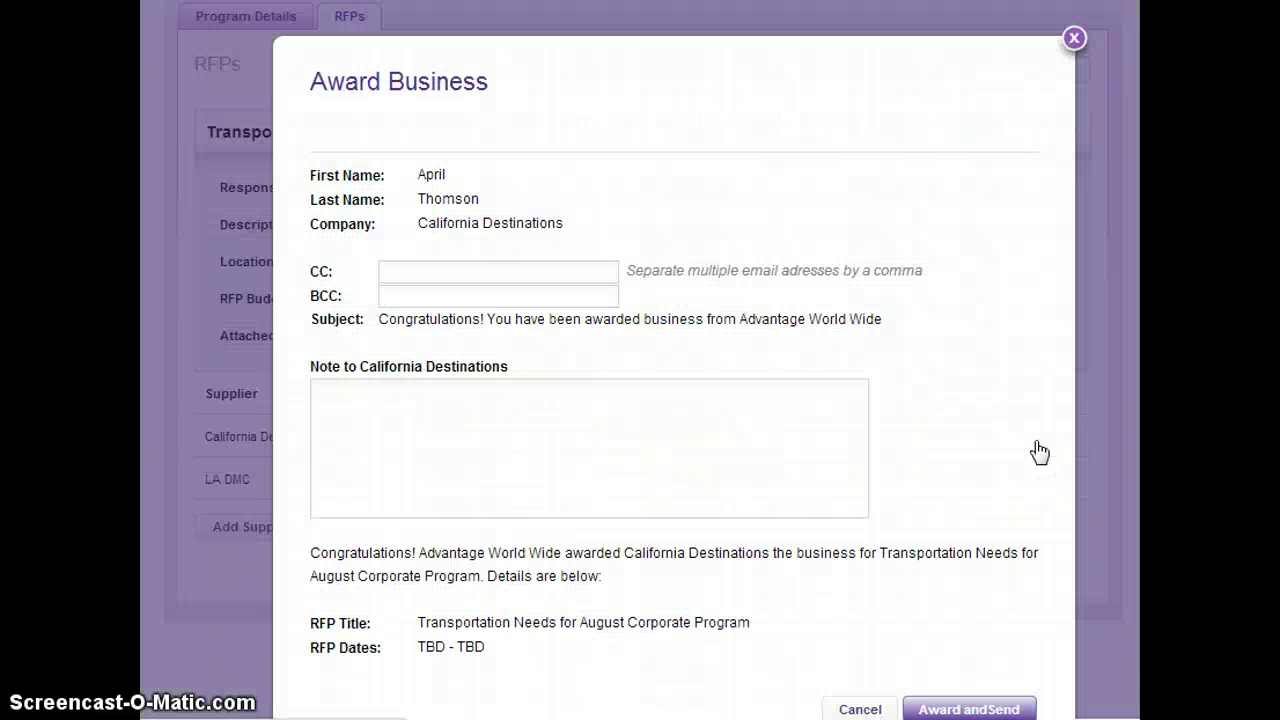
scroll(1040, 453, "down", 1)
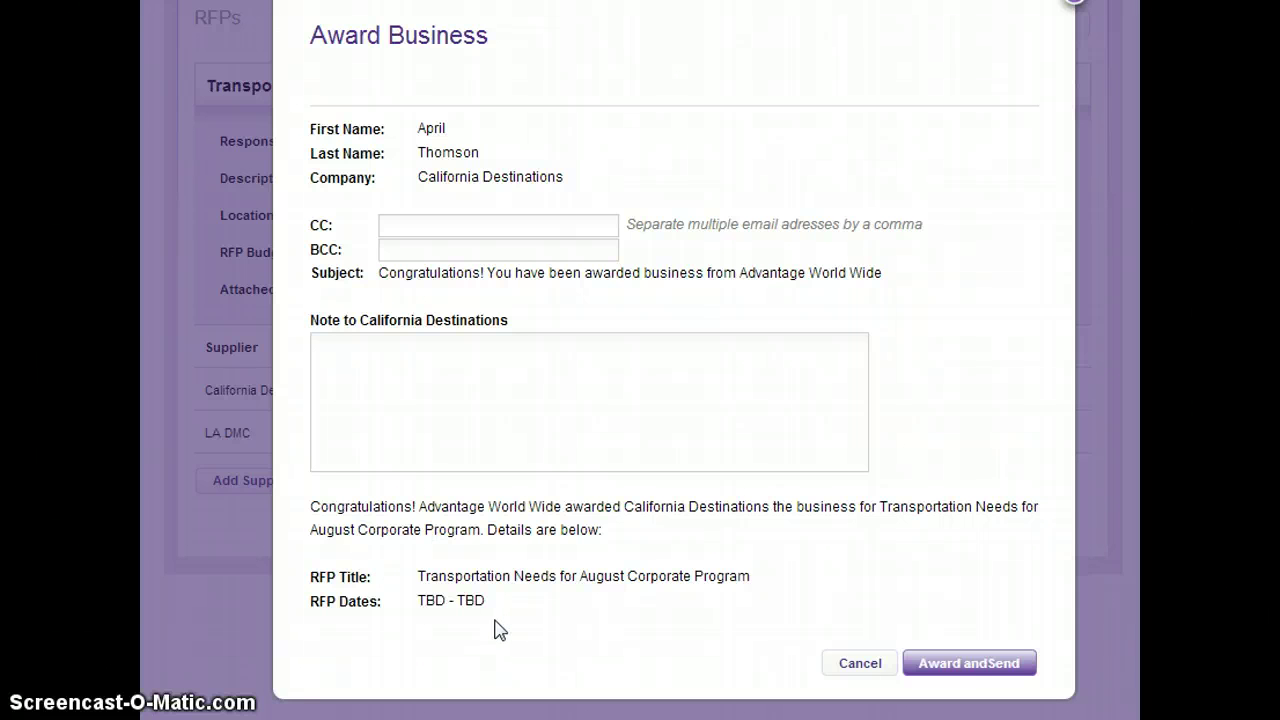
left_click(967, 660)
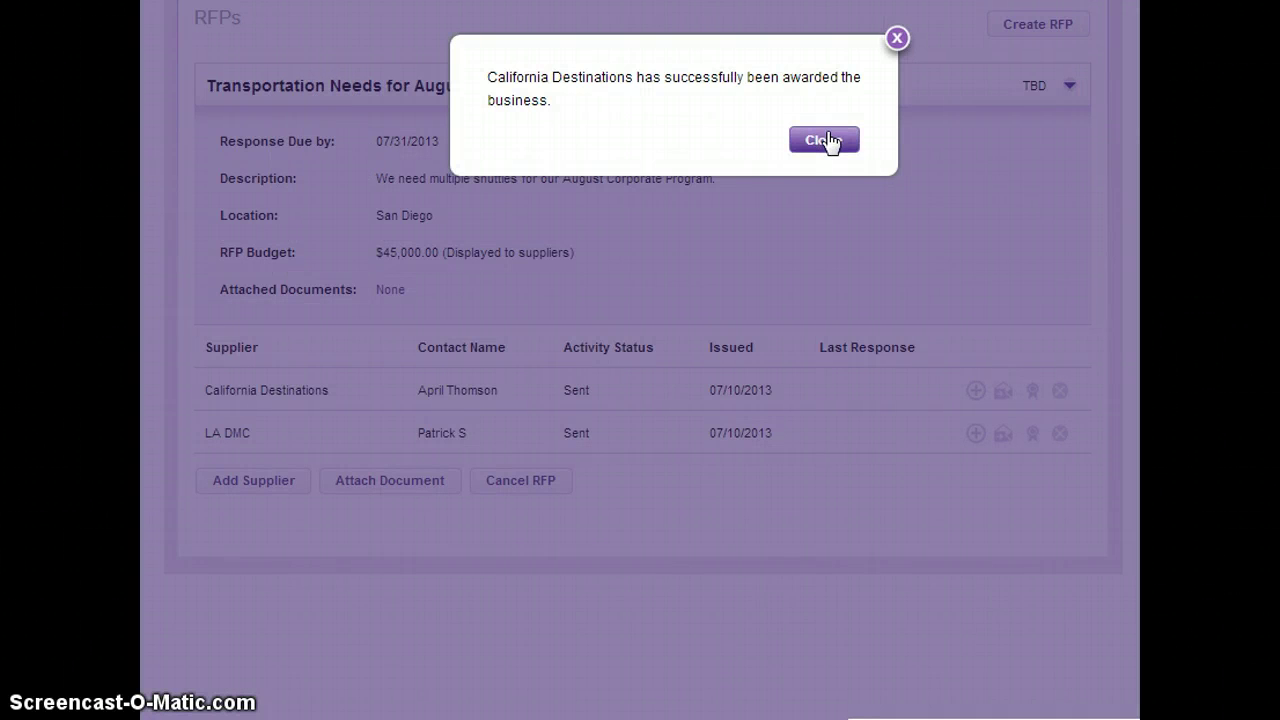
left_click(825, 141)
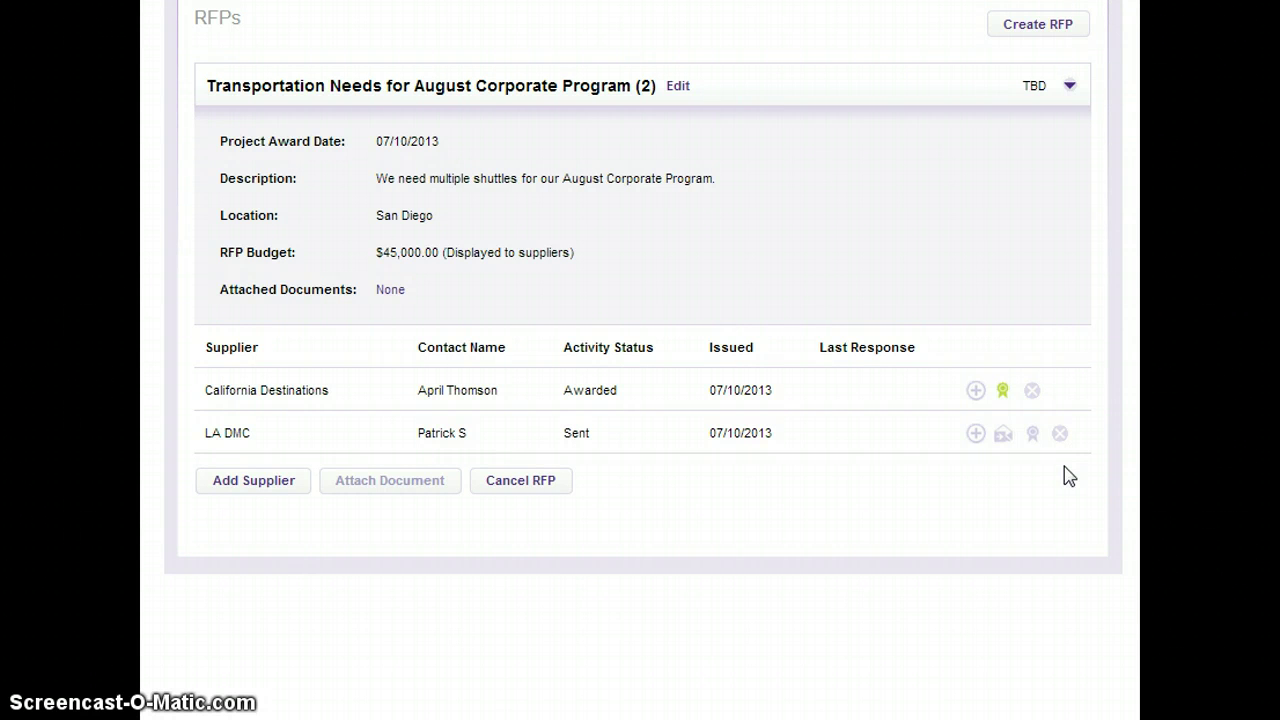
- Decline LA DMC for the Transportation Needs RFP and send the notice without an added note
left_click(1060, 436)
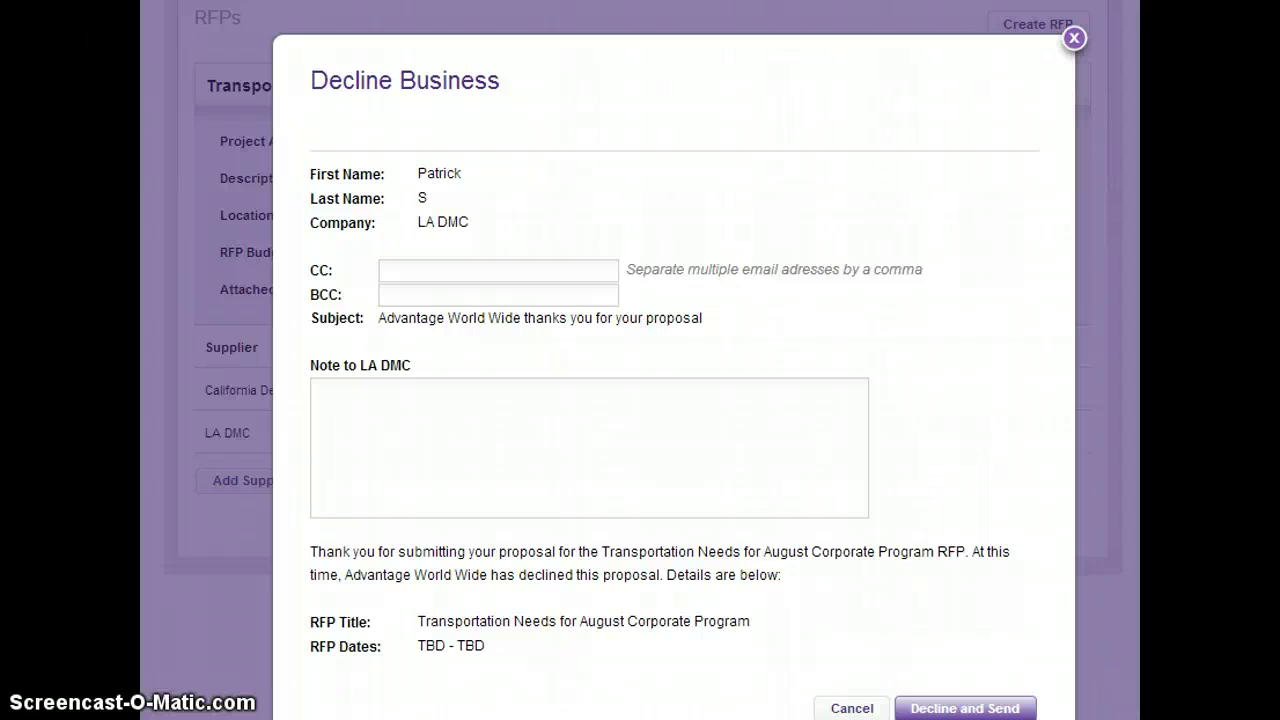
scroll(643, 360, "down", 1)
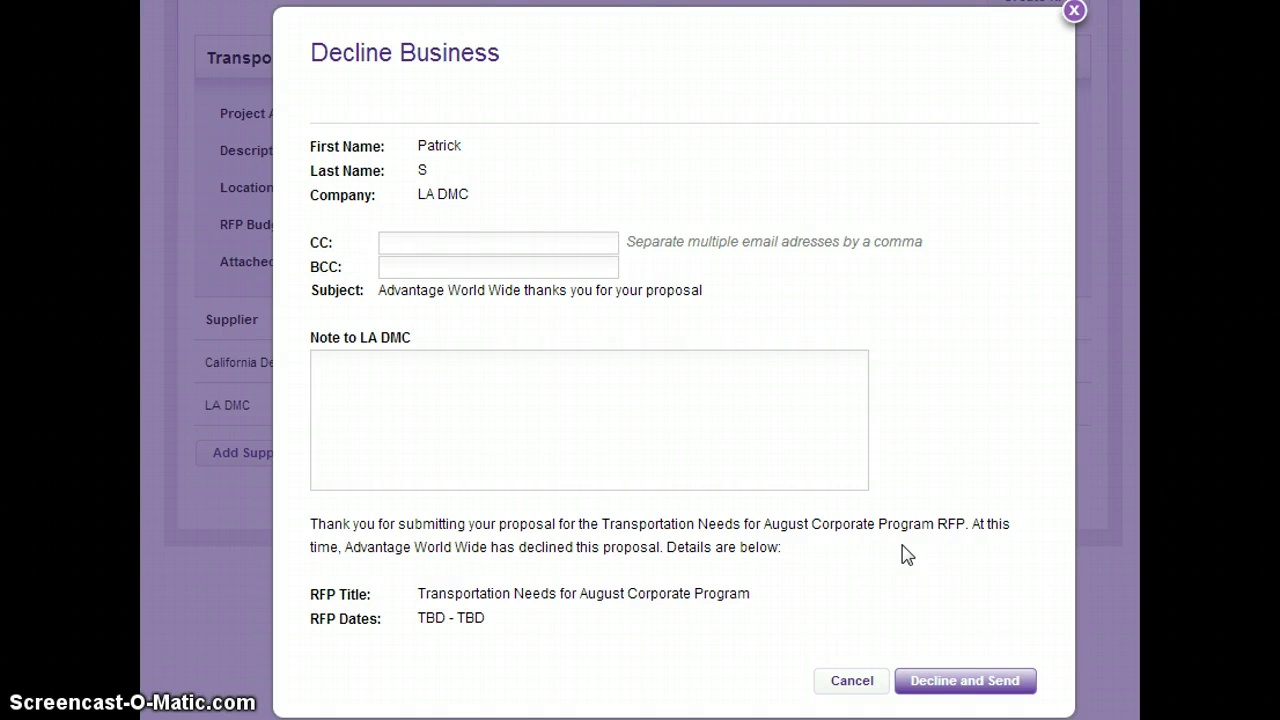
left_click(943, 681)
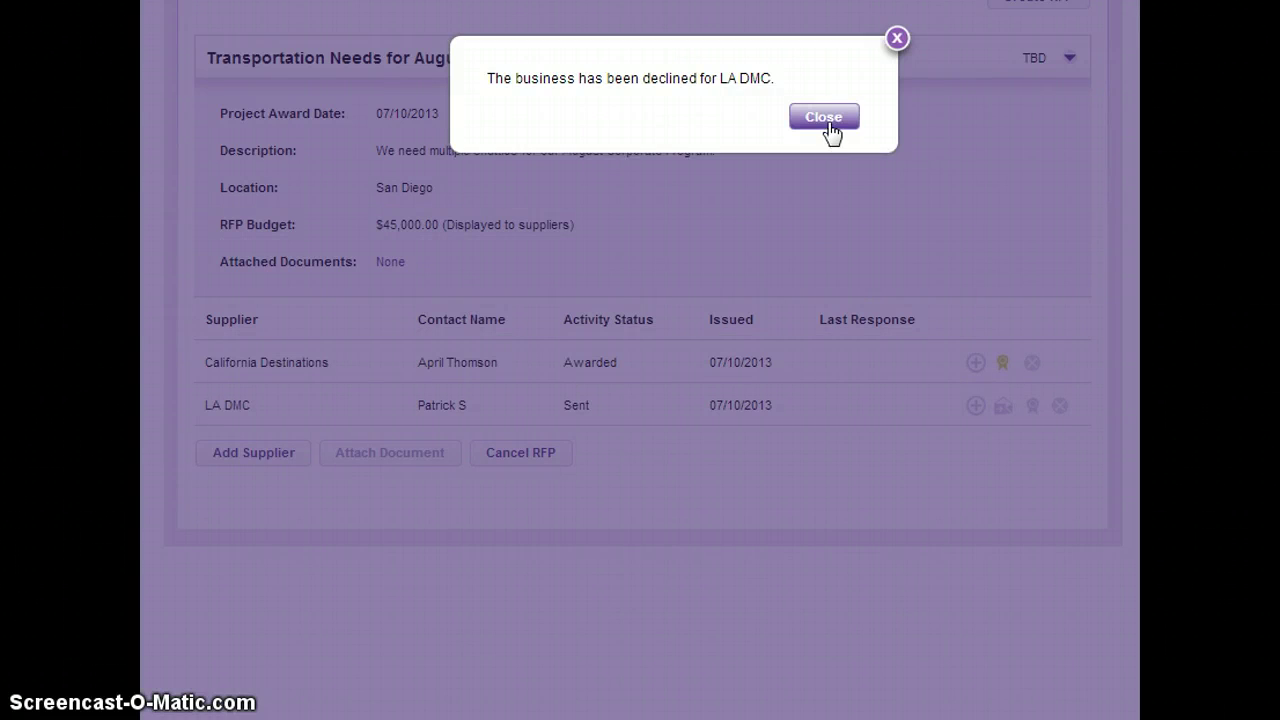
left_click(828, 124)
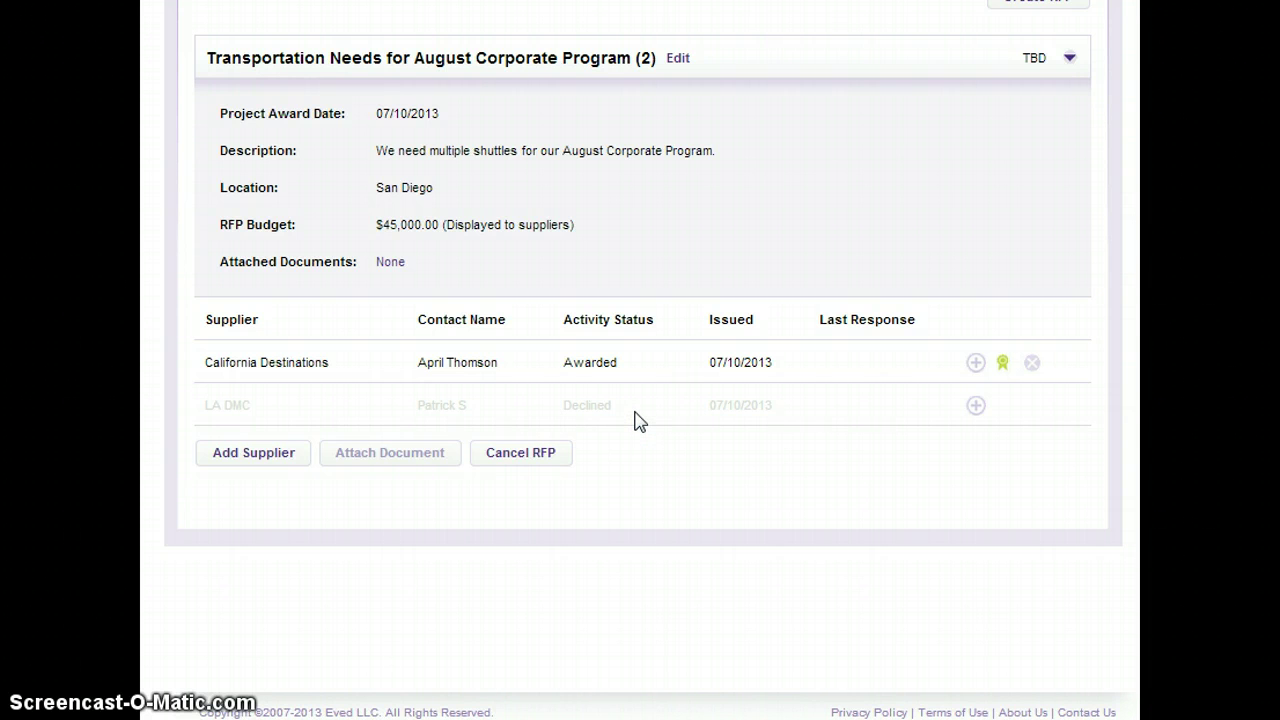
- View the network suppliers available for adding to the RFP, and close the list without selecting any
left_click(206, 463)
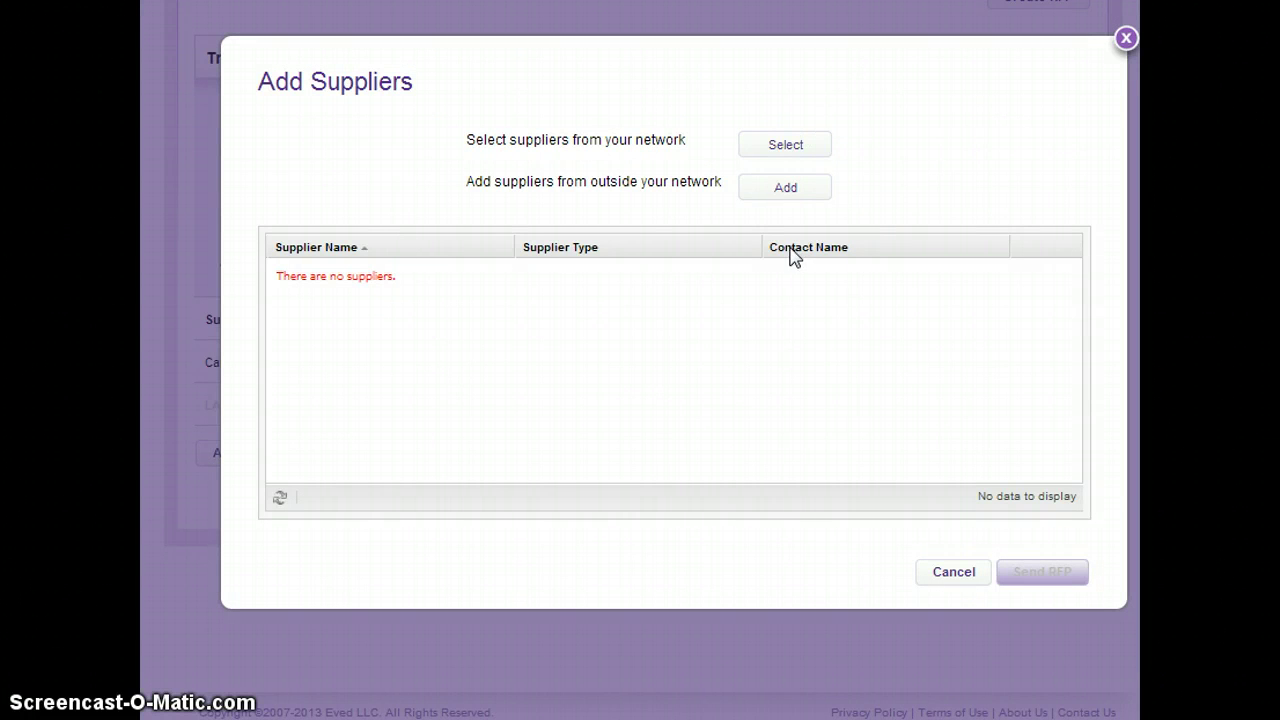
left_click(789, 150)
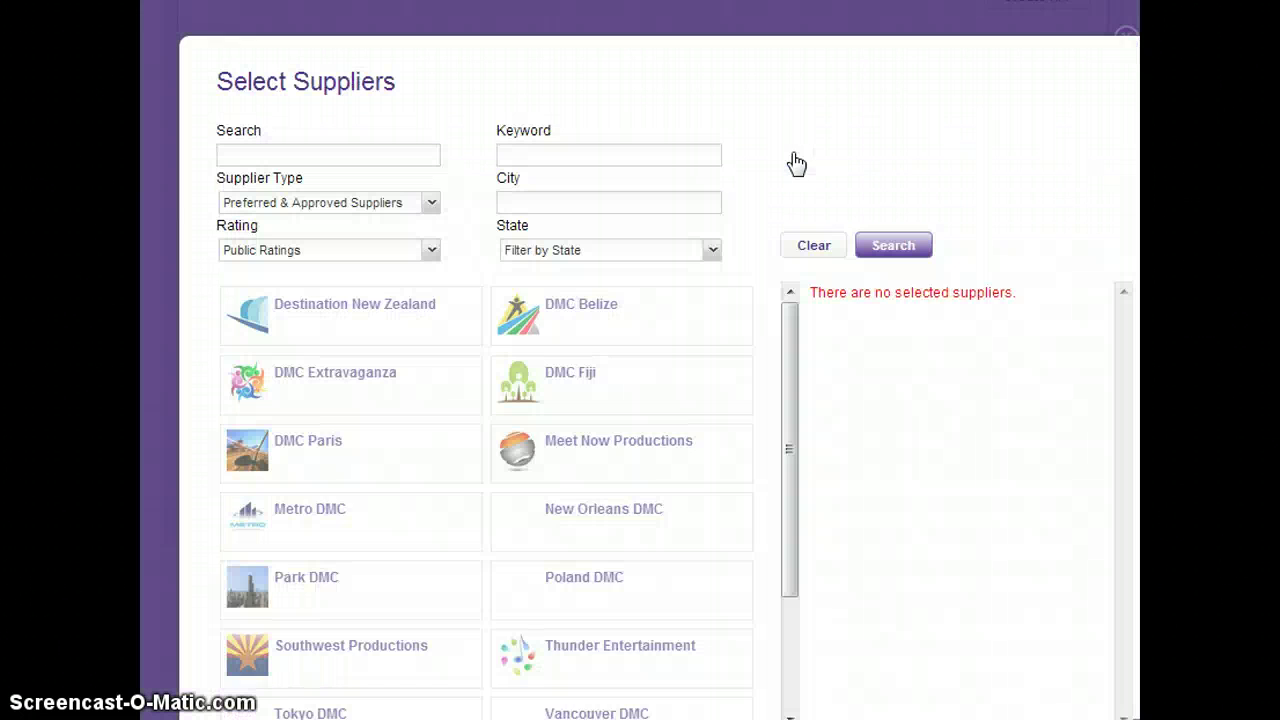
left_click_drag(725, 506, 1134, 108)
left_click(1125, 38)
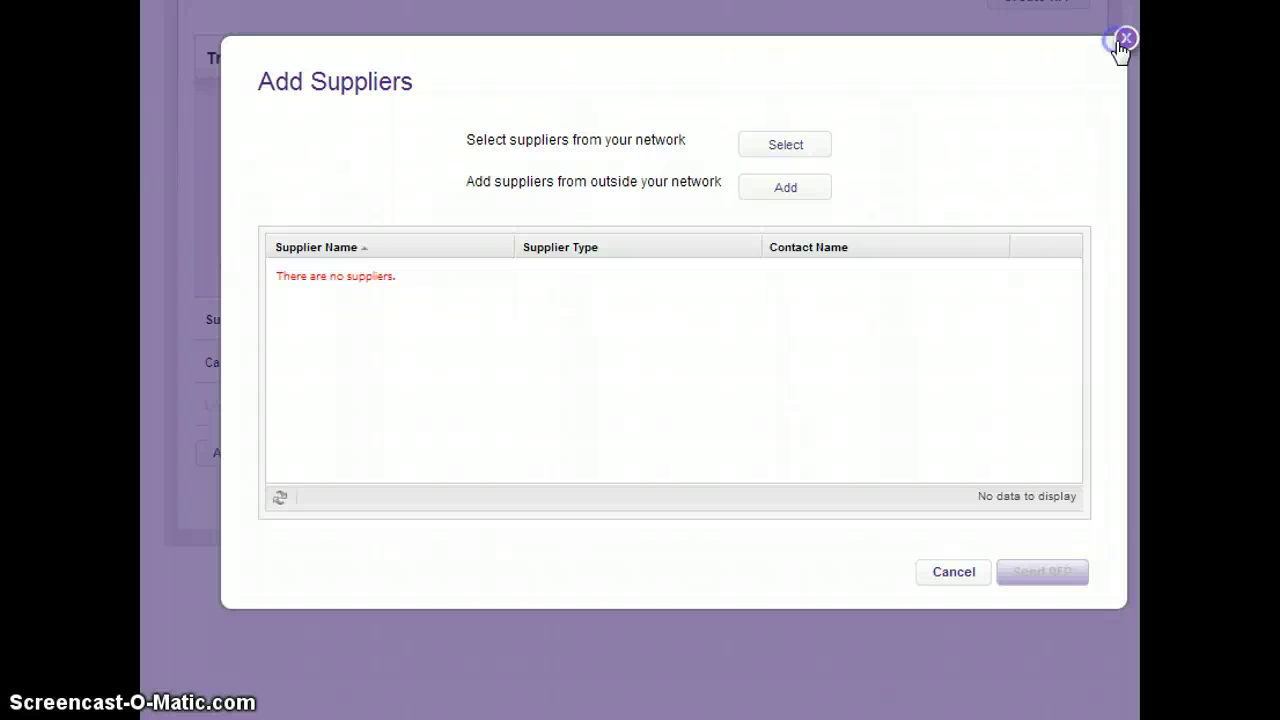
- Leave Add Suppliers without adding anyone, and return from the August Corporate Program to the list of programs
left_click(1125, 38)
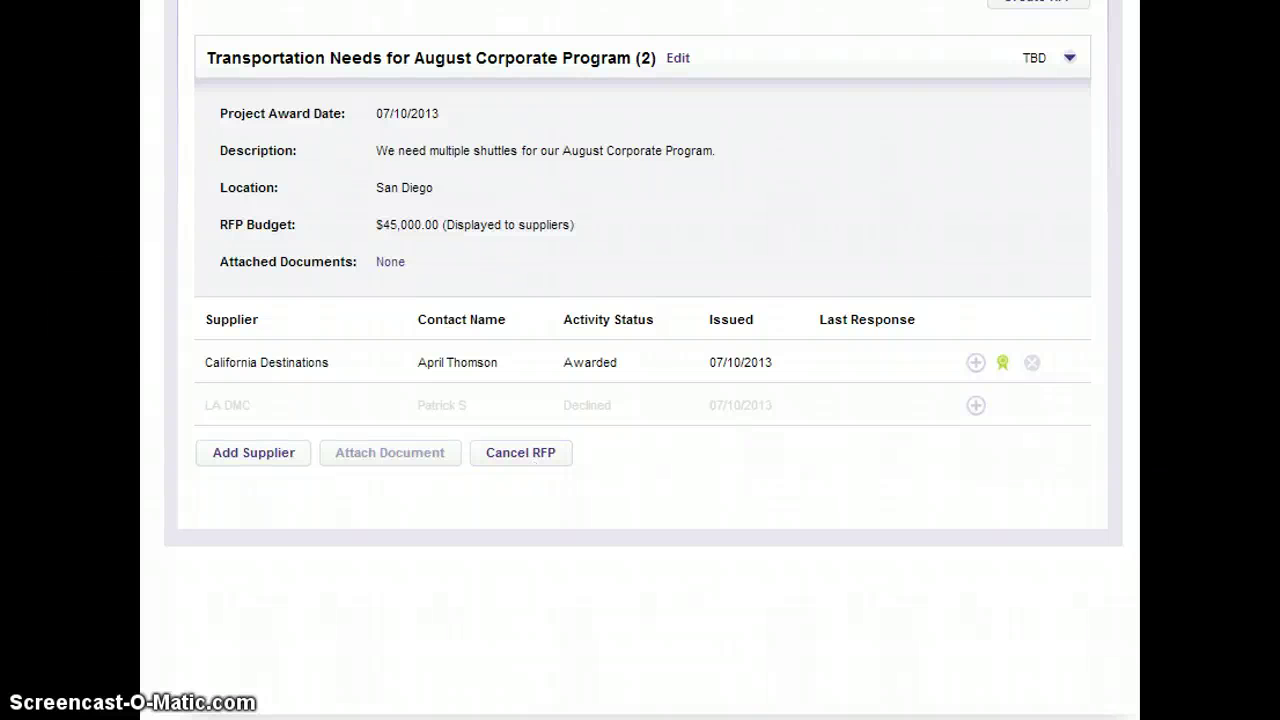
scroll(930, 122, "up", 3)
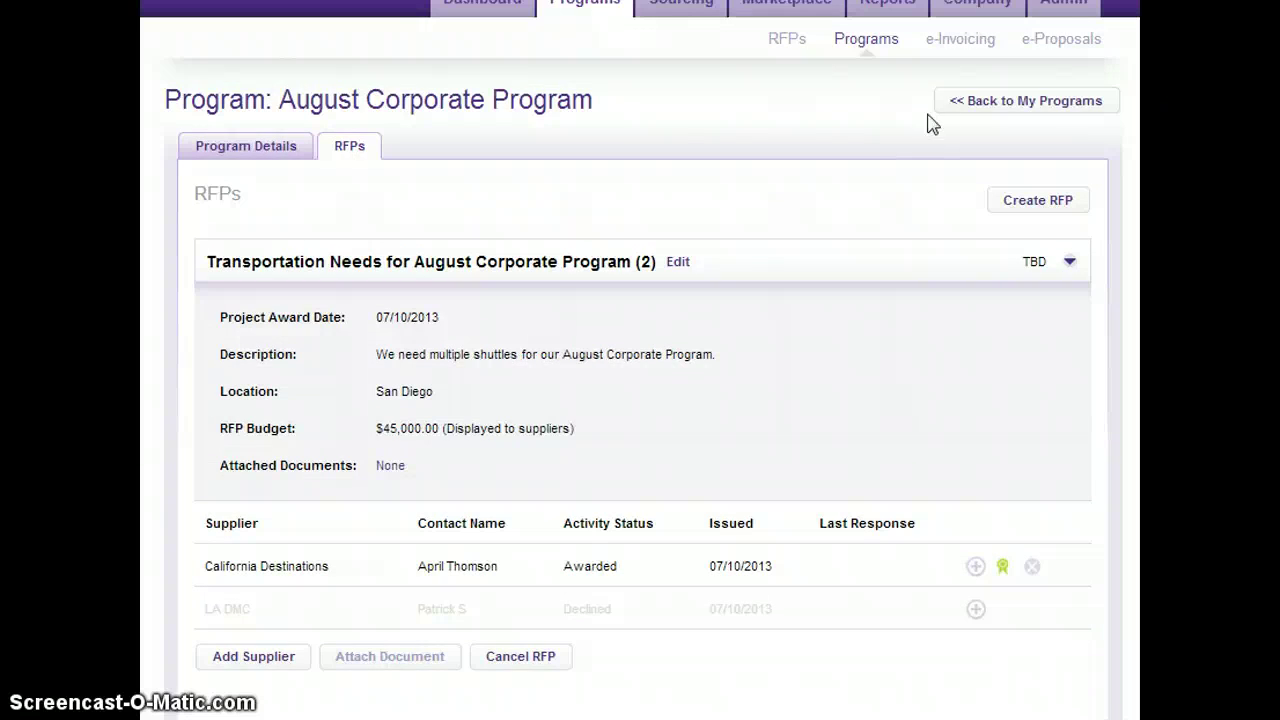
left_click(948, 108)
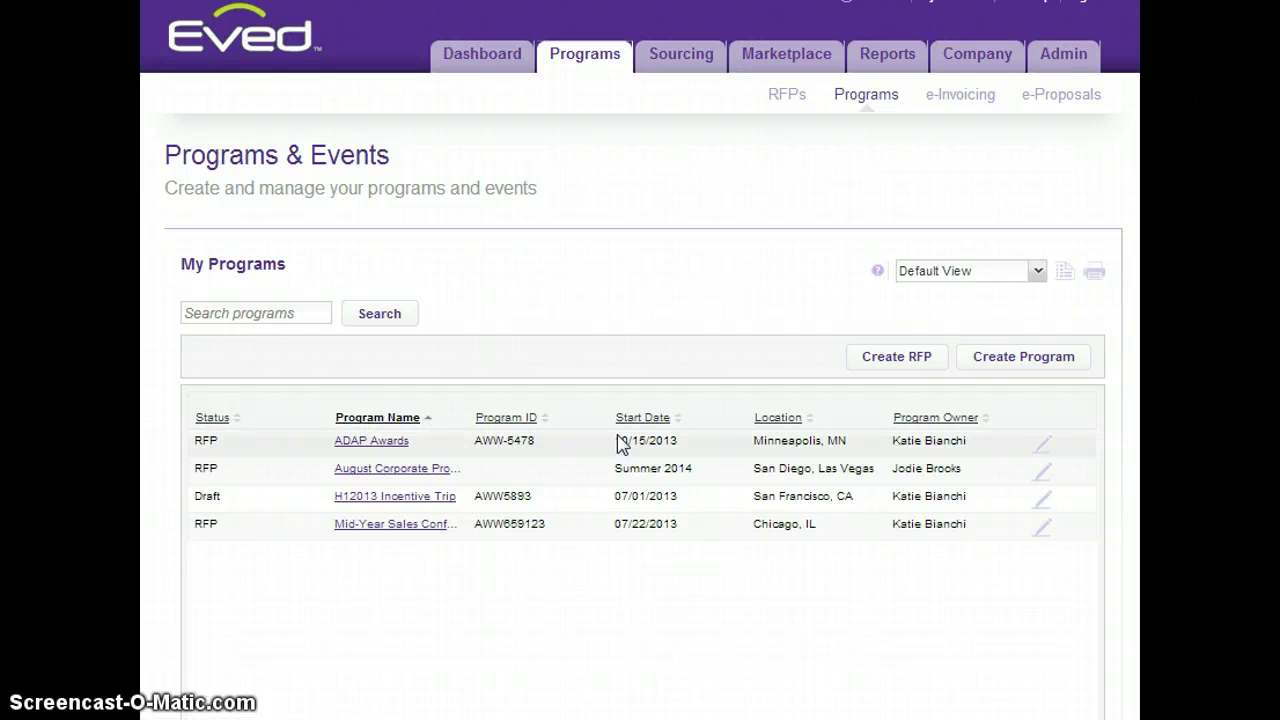
- Filter the program list by Draft status, check the Program Name filter without applying it, and clear the Draft filter
left_click(209, 421)
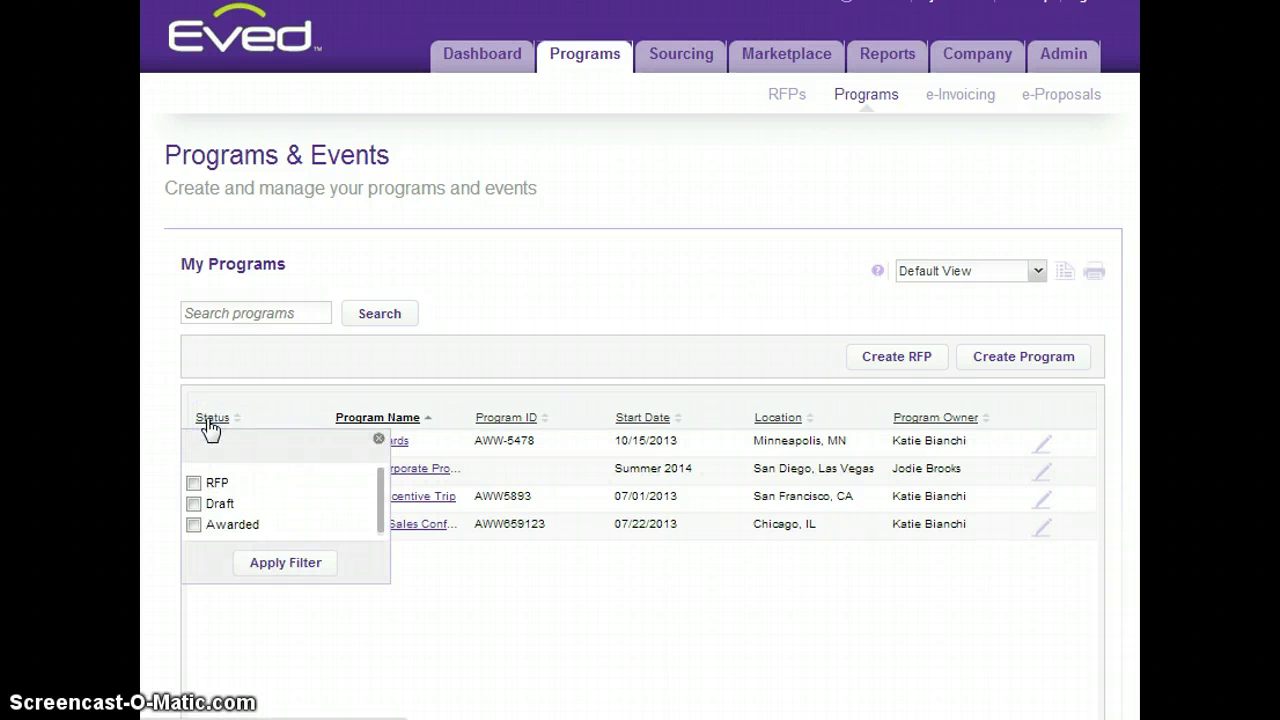
left_click(194, 504)
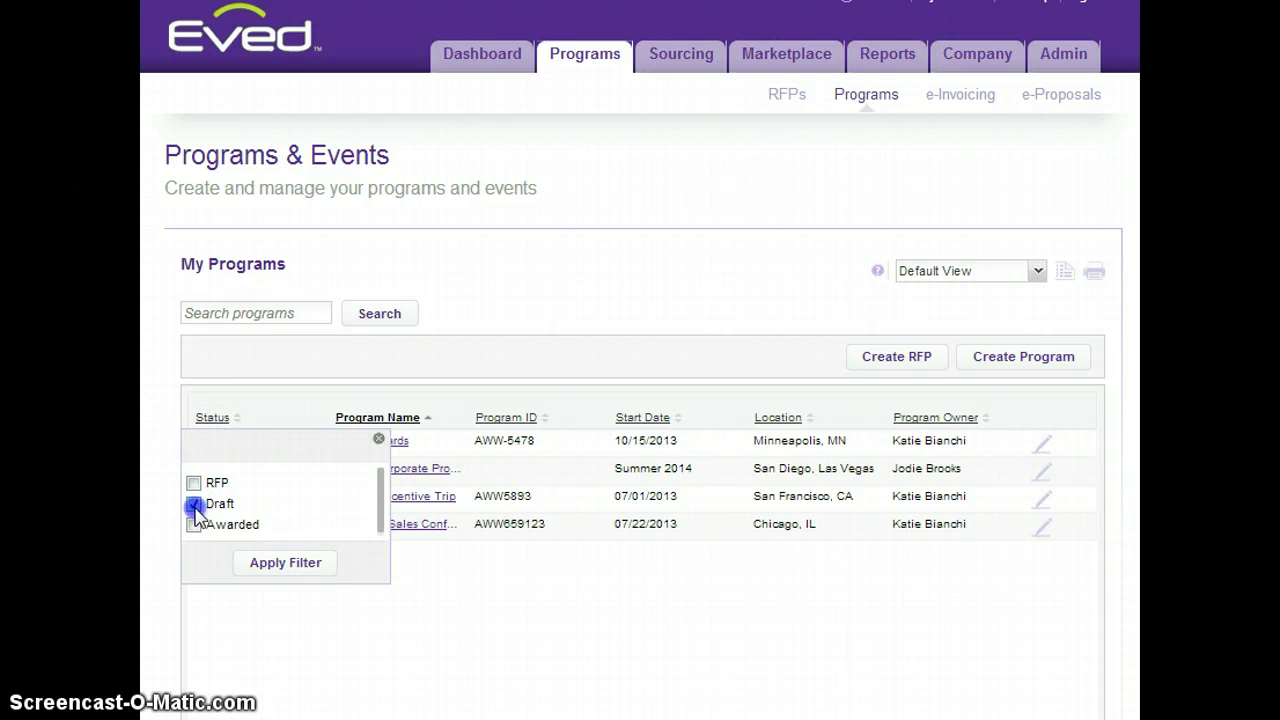
left_click(285, 565)
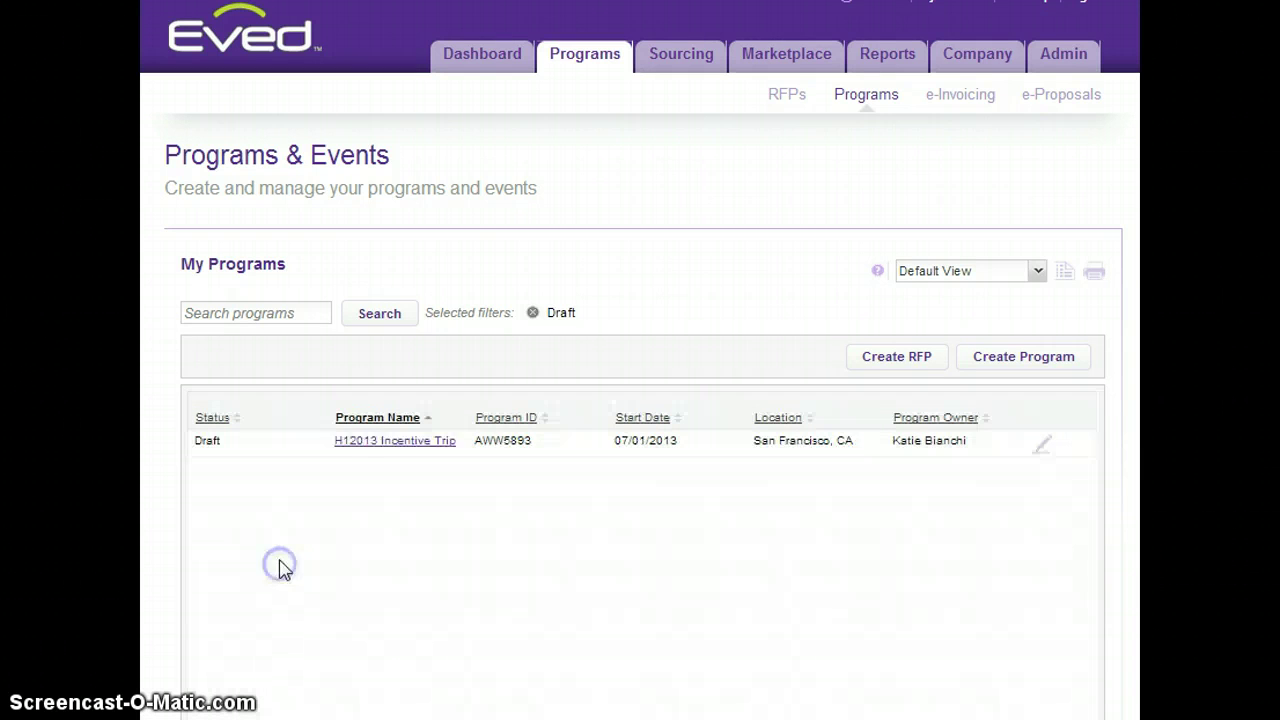
left_click(369, 426)
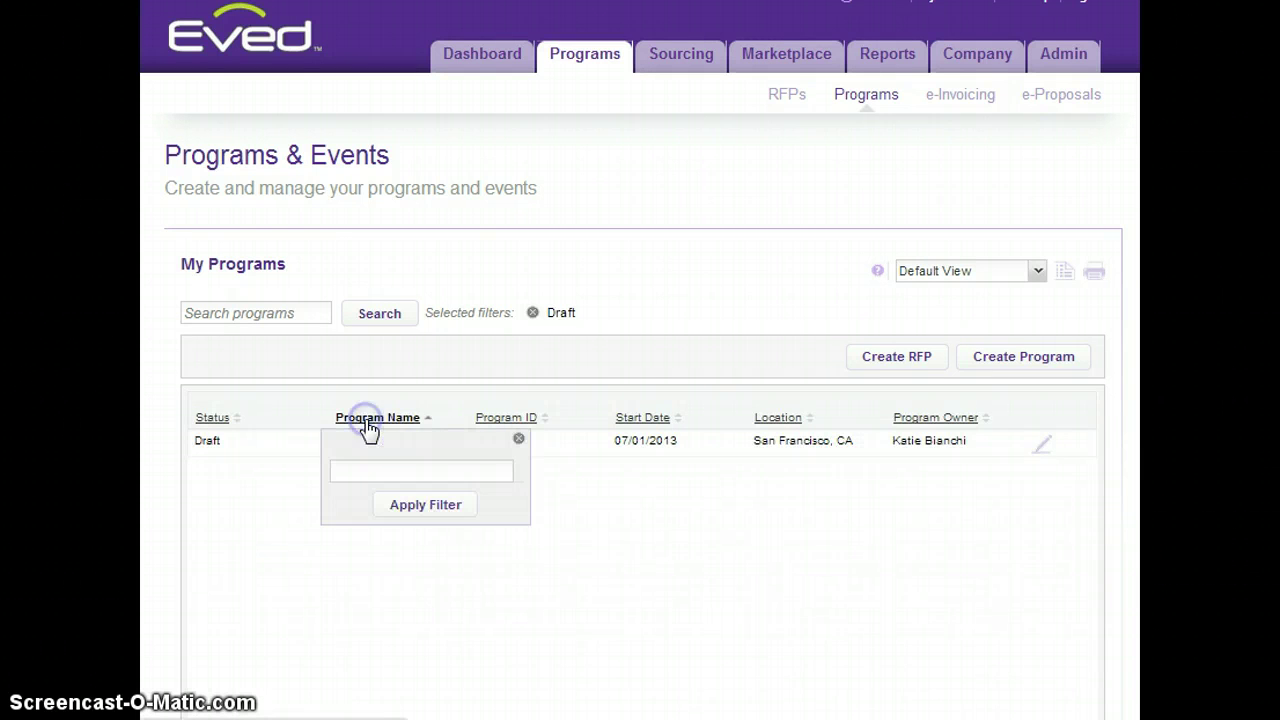
left_click(519, 441)
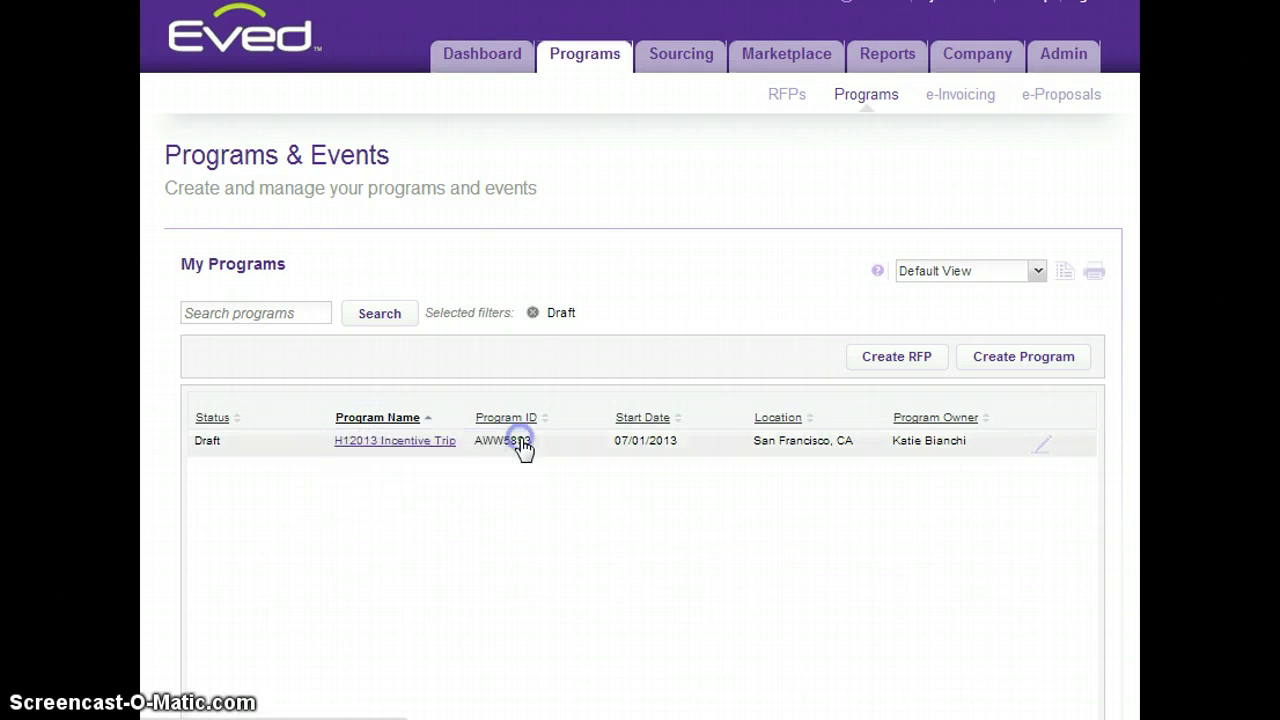
left_click(532, 312)
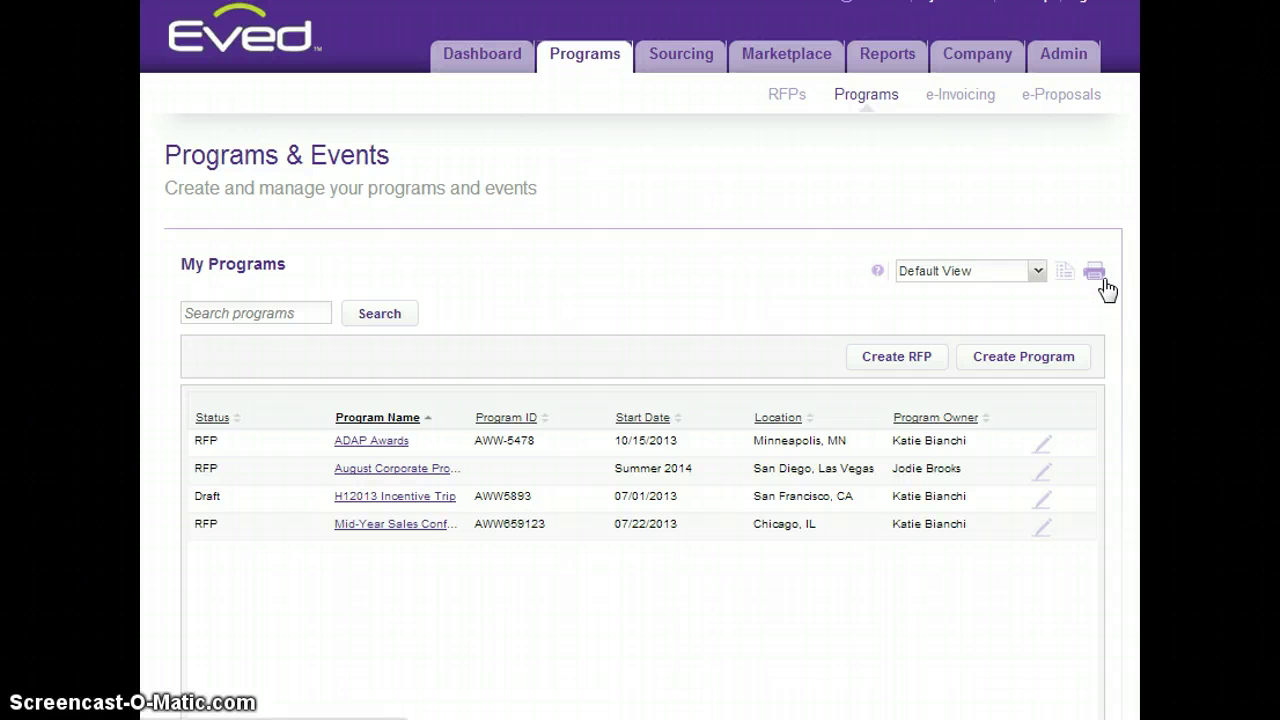
- Save the program list's current view as "Main Search" and select that saved view
left_click(1038, 270)
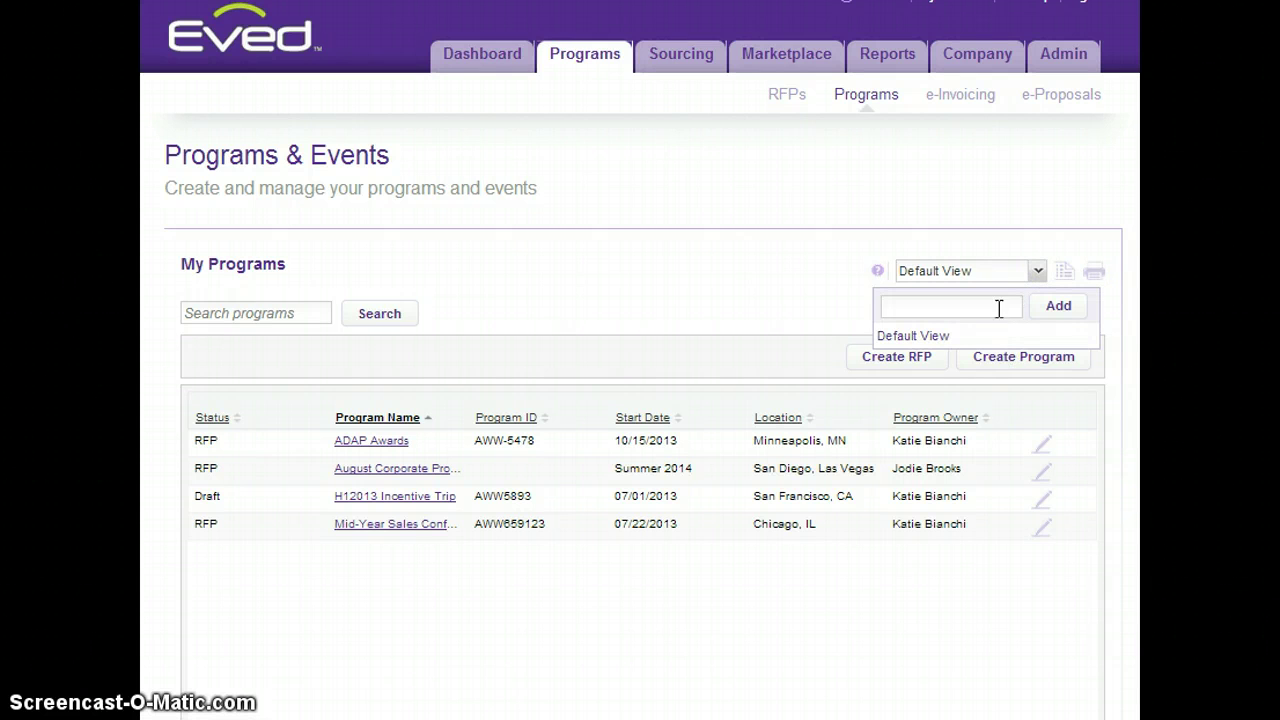
left_click(997, 306)
type("Main Search")
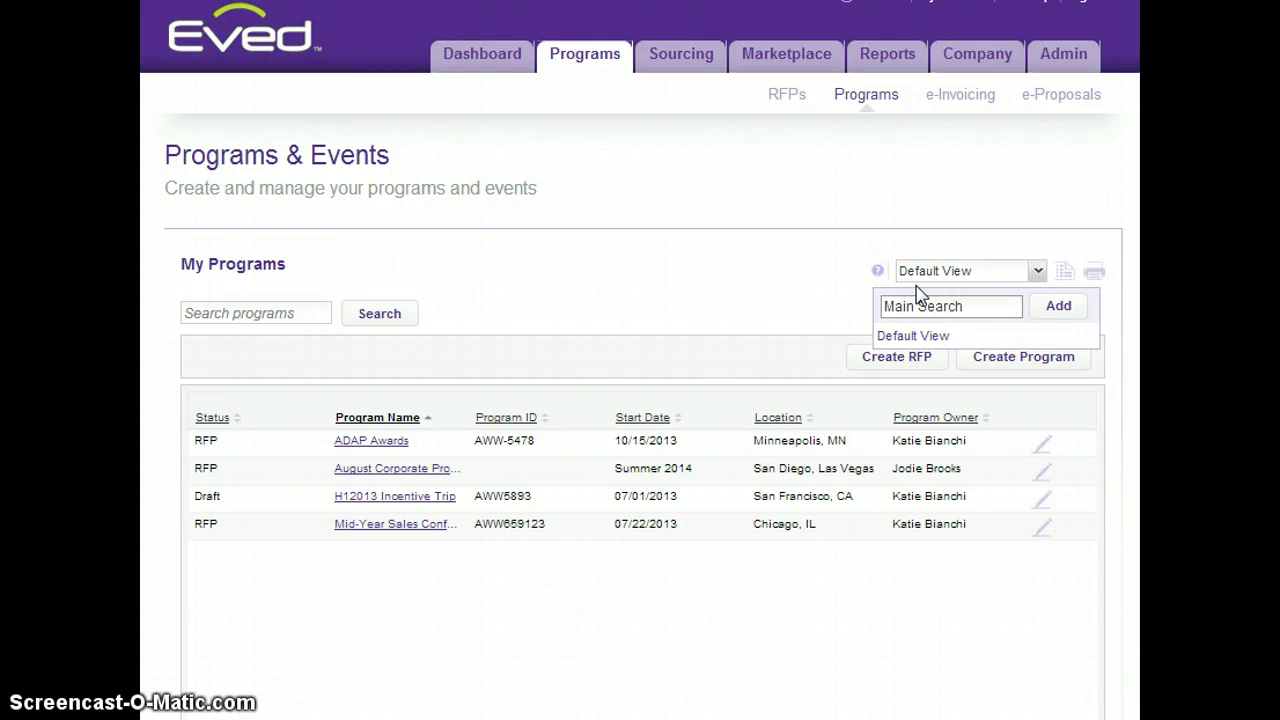
left_click(1060, 308)
left_click(1036, 274)
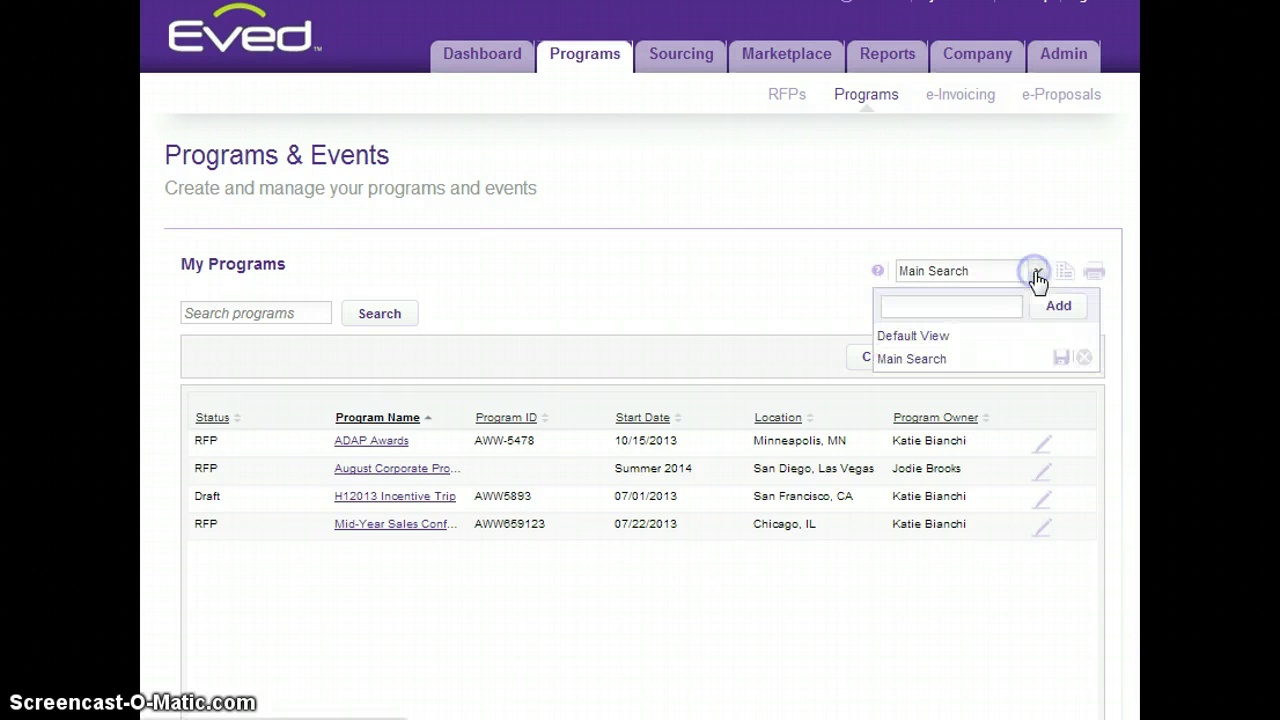
left_click(946, 360)
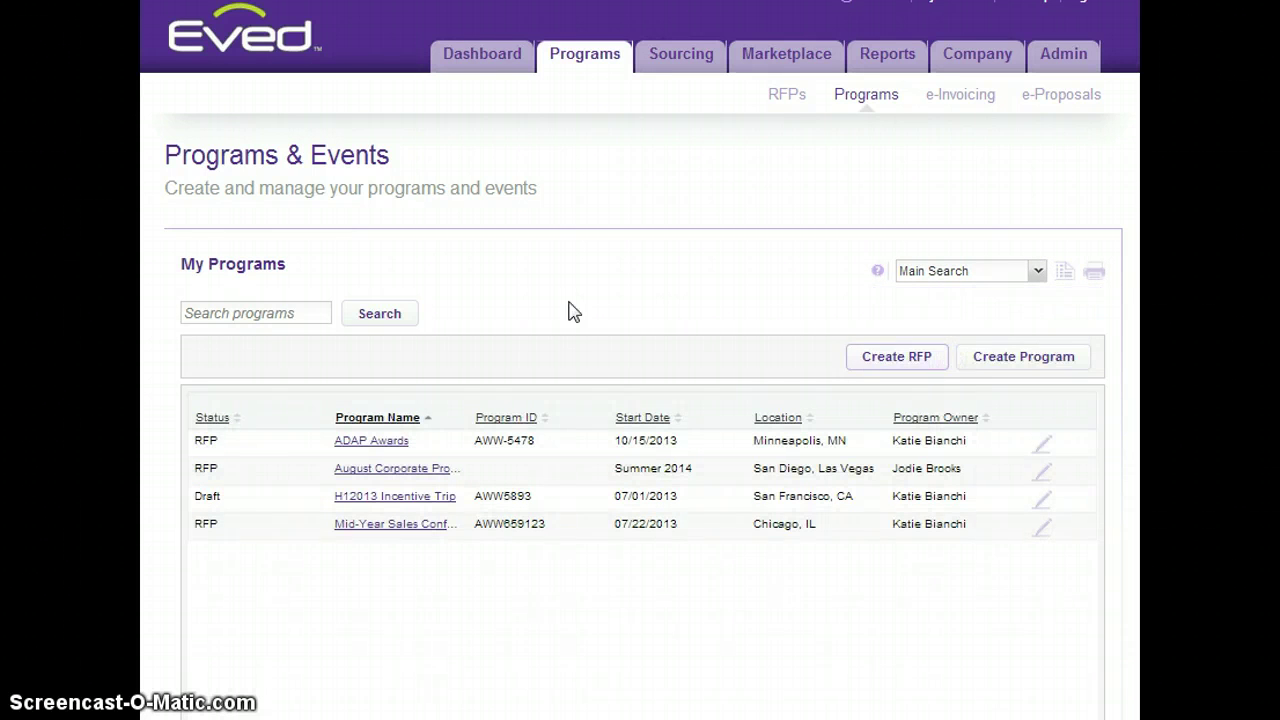
- Show the sent RFPs and filter them by RFP status "Viewed"
left_click(803, 102)
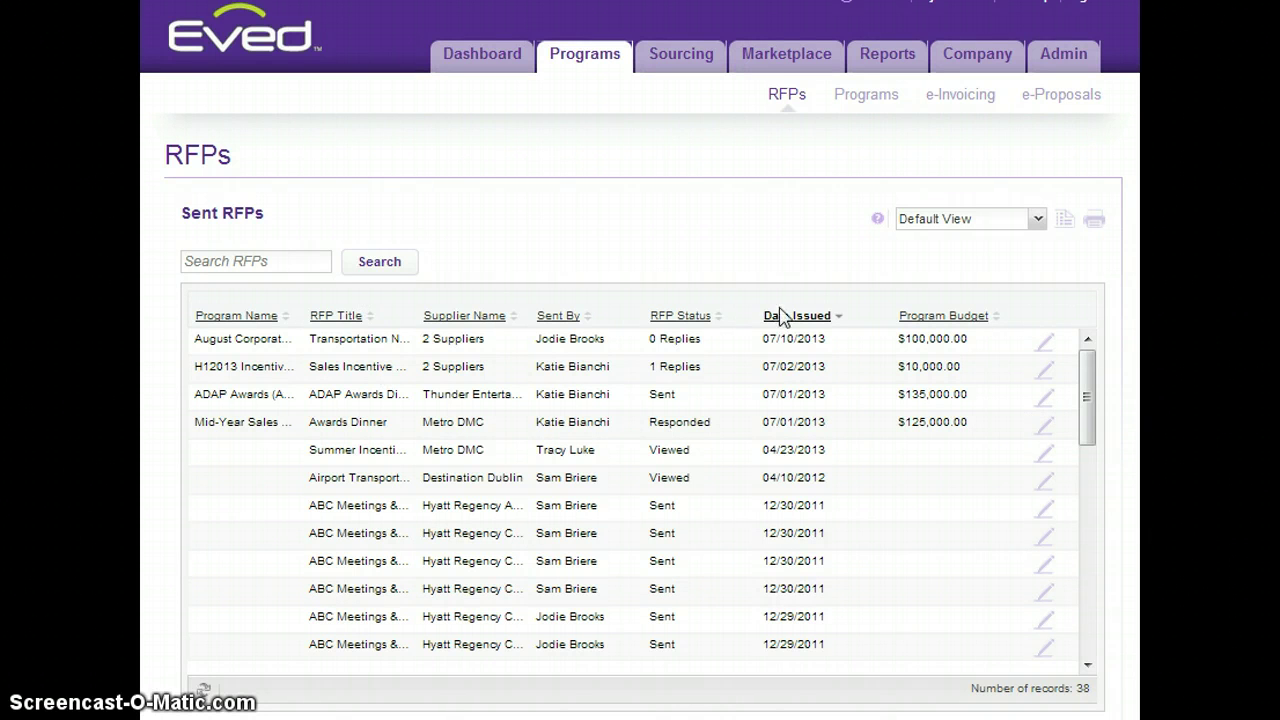
left_click(695, 317)
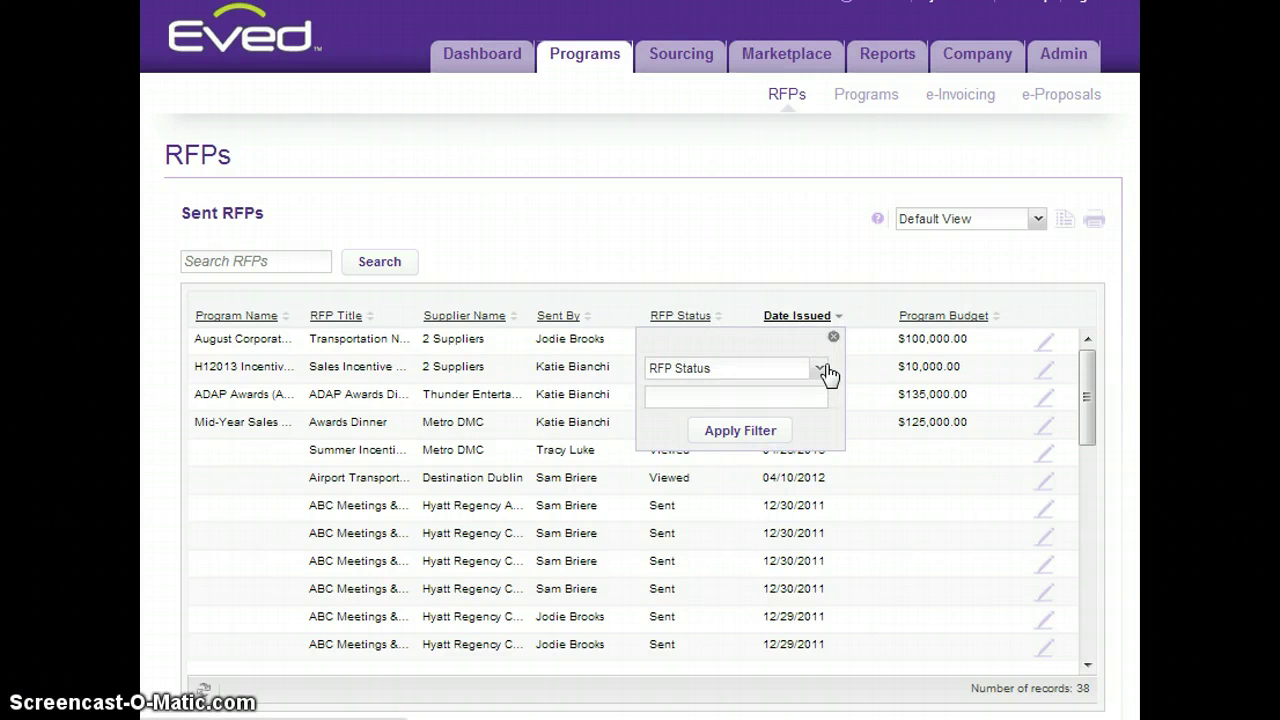
left_click(774, 402)
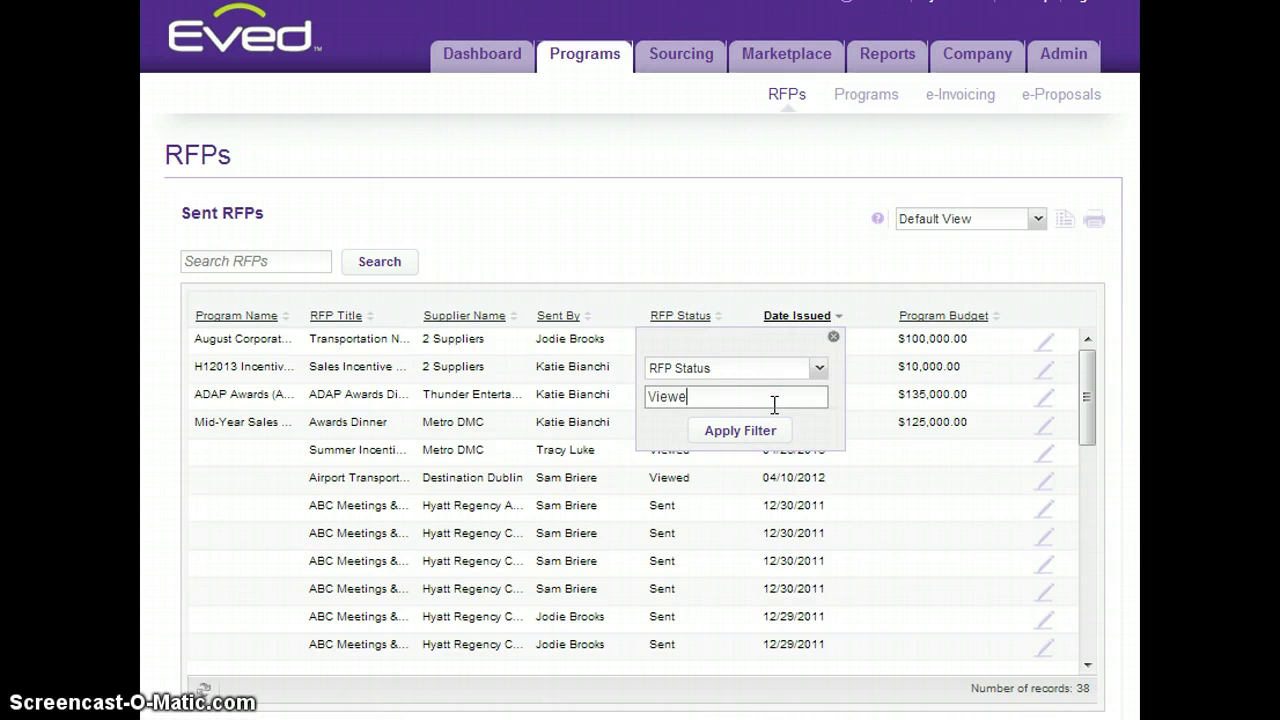
left_click(765, 430)
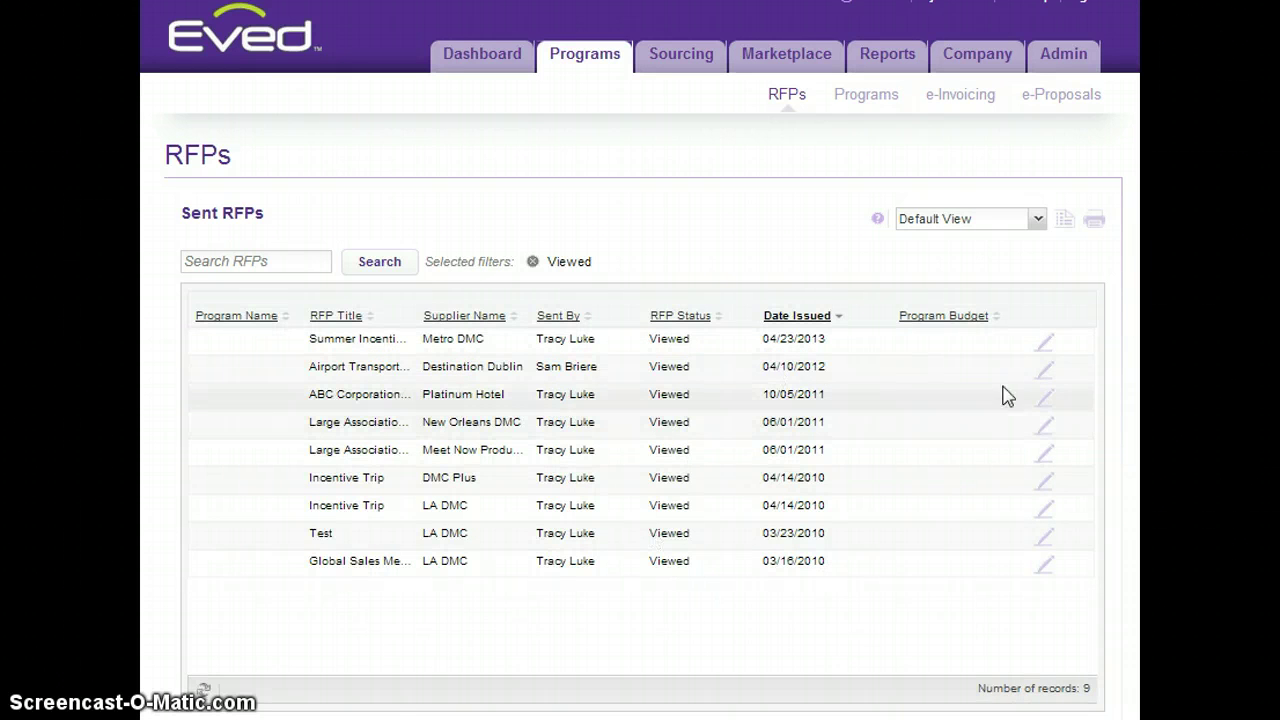
- View the details of the Airport Transportation RFP sent to Destination Dublin, and return to the sent RFPs
left_click(1049, 370)
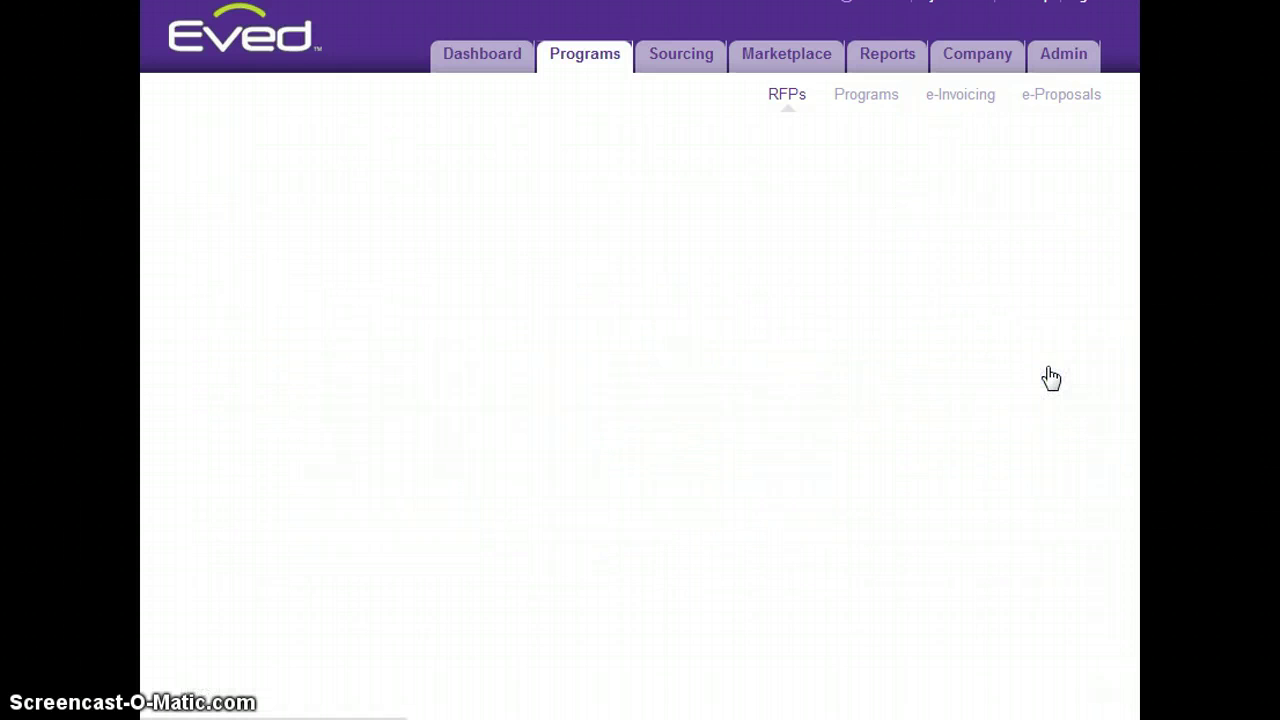
scroll(876, 549, "down", 1)
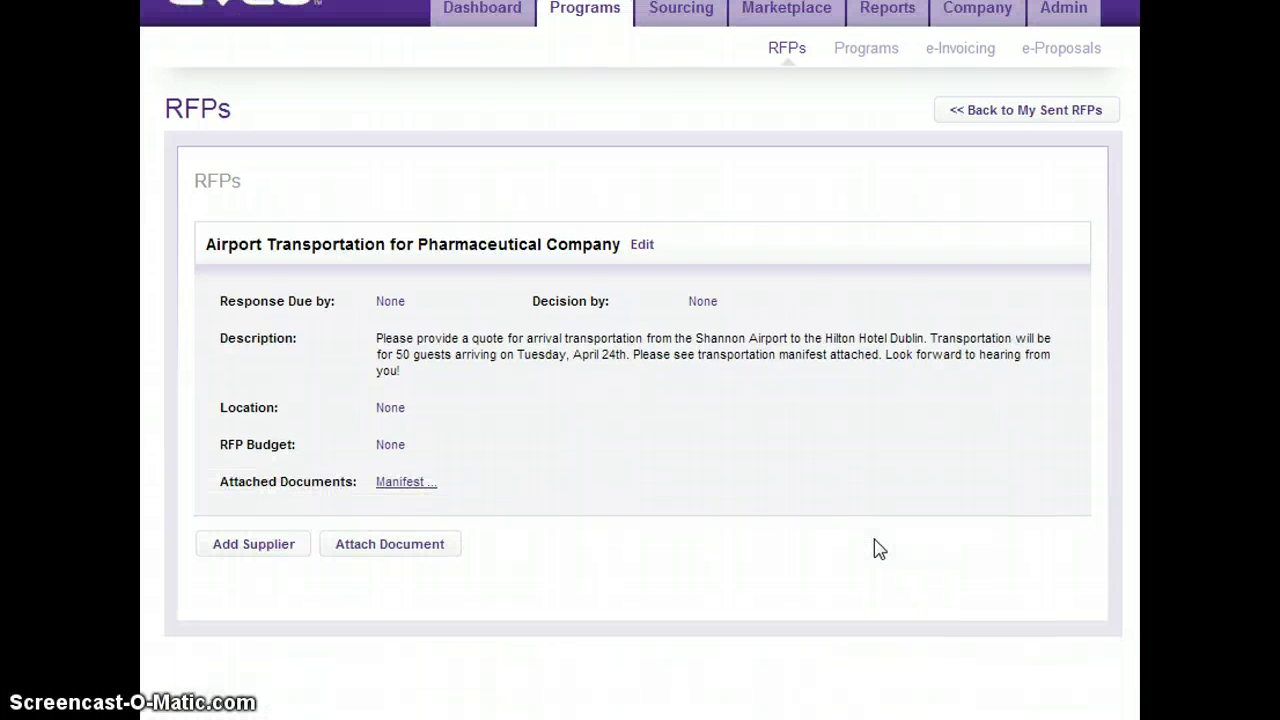
scroll(876, 549, "up", 1)
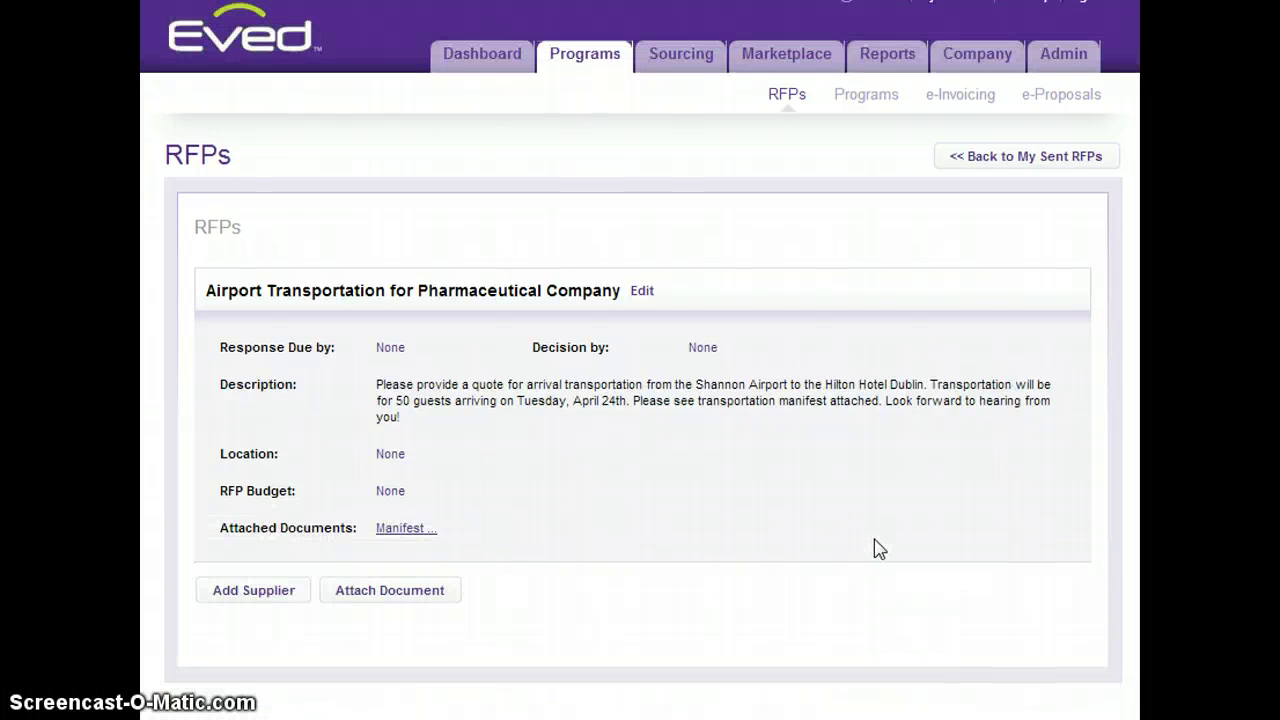
left_click(952, 157)
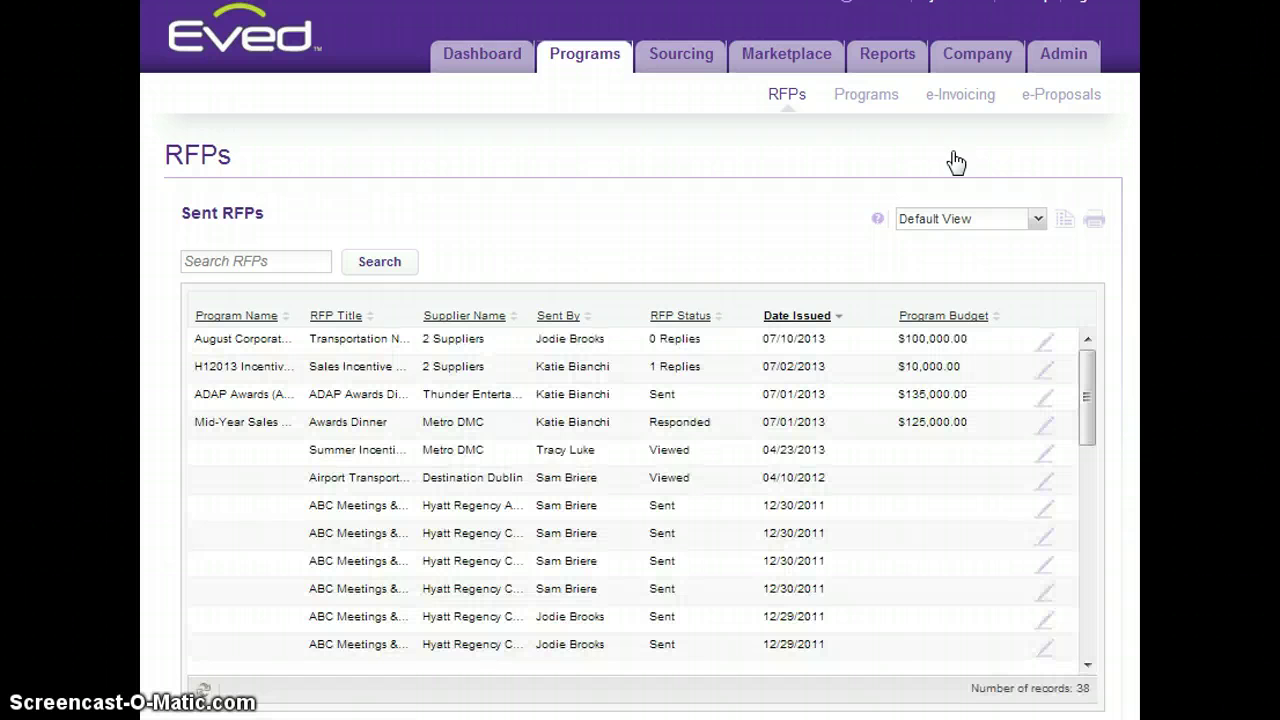
- Go to the dashboard and look through the suppliers in My Network
left_click(440, 53)
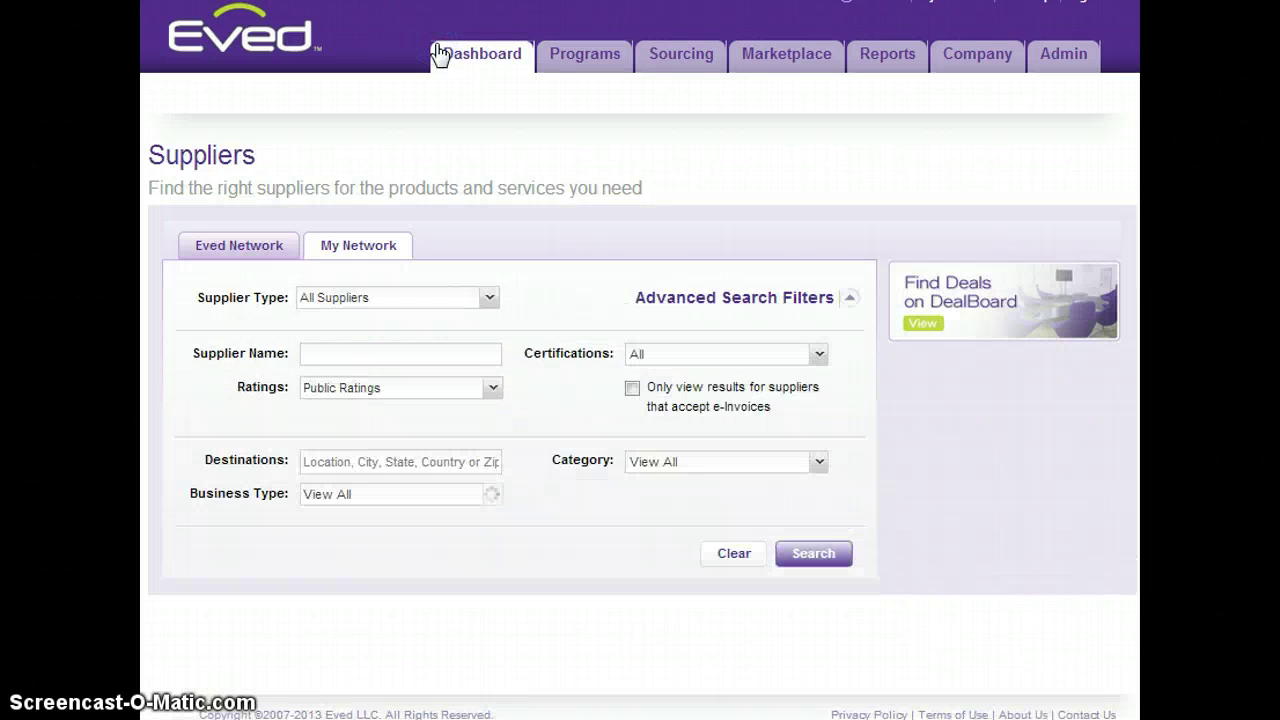
left_click(440, 53)
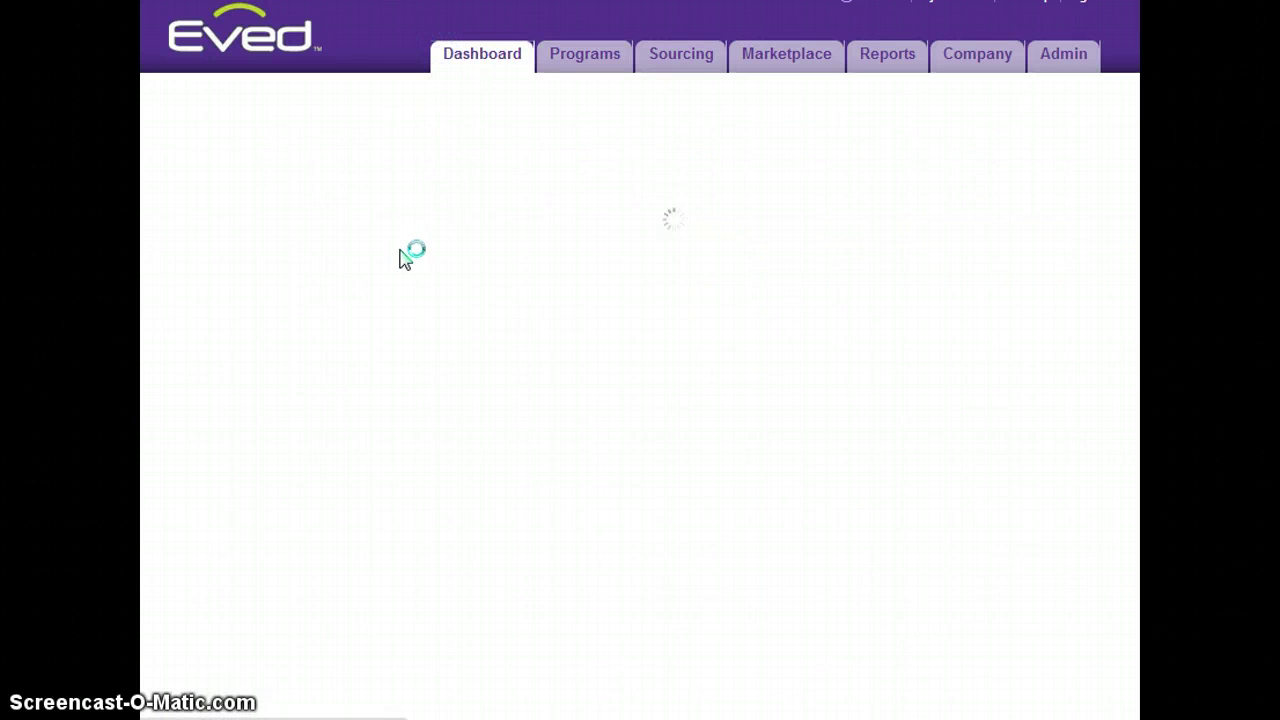
scroll(404, 260, "down", 1)
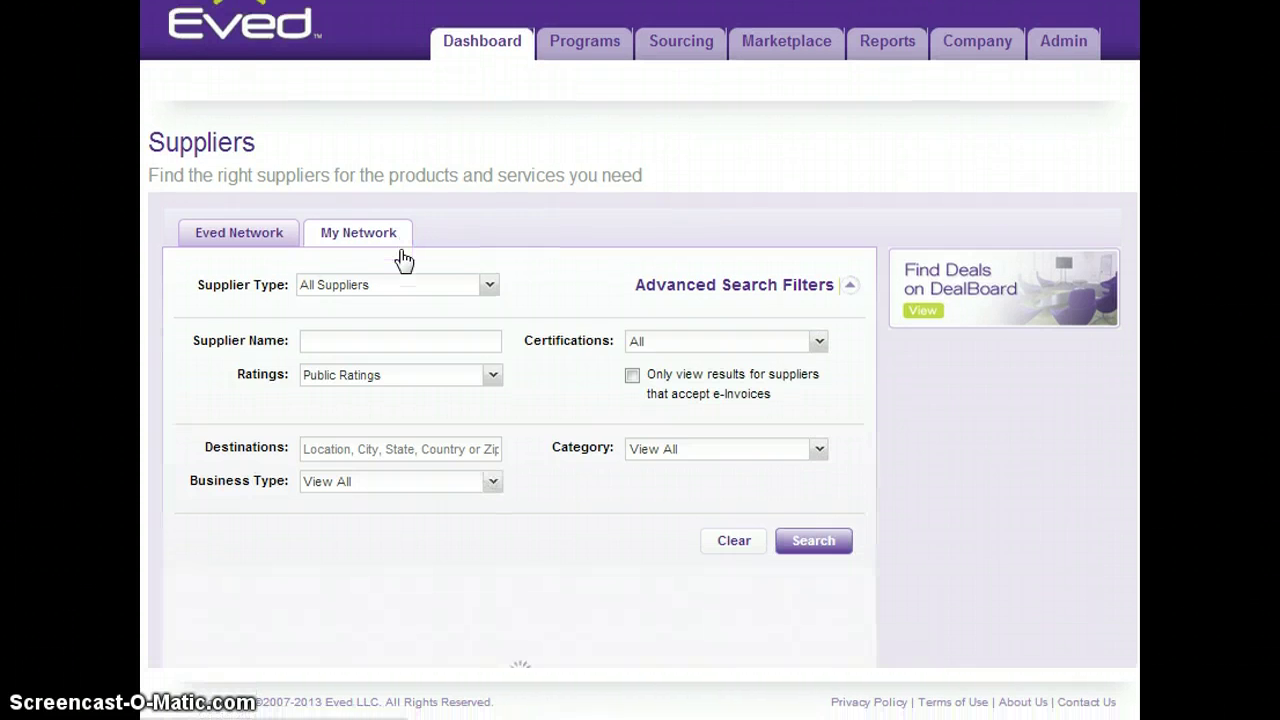
scroll(404, 260, "down", 1)
scroll(623, 240, "down", 3)
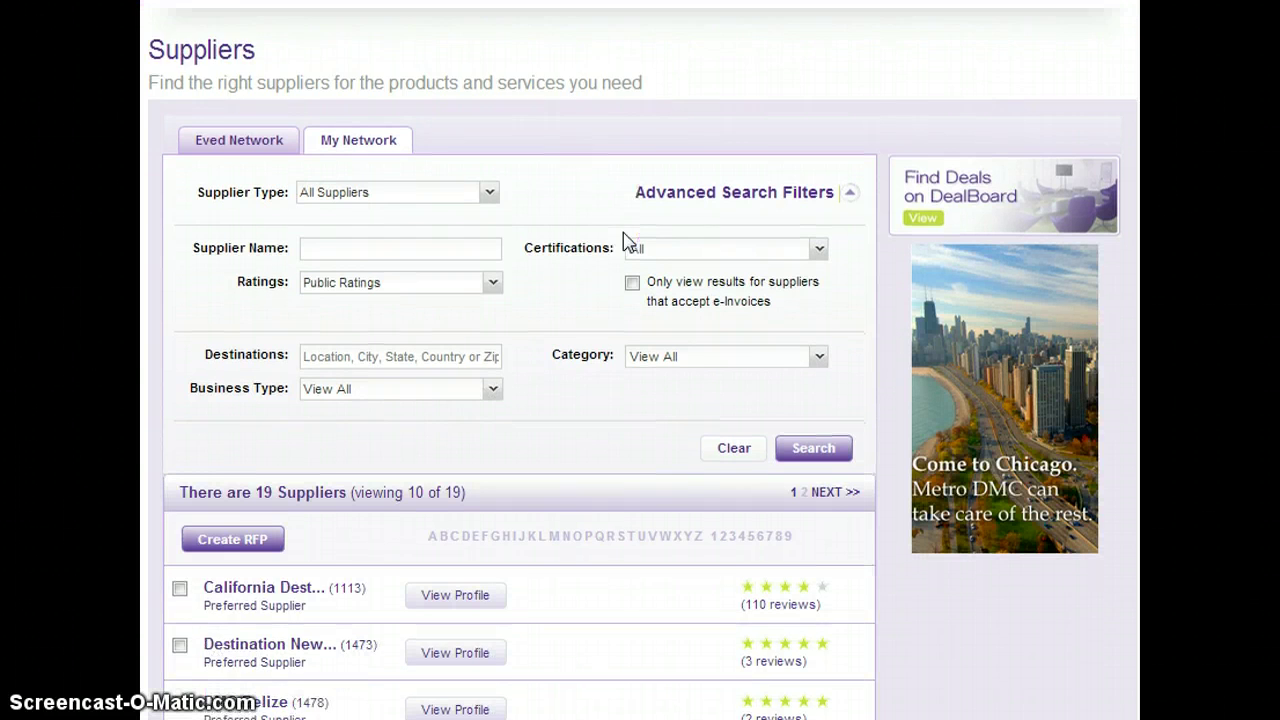
- View DMC Belize's member profile down to its company information and available actions
left_click(450, 620)
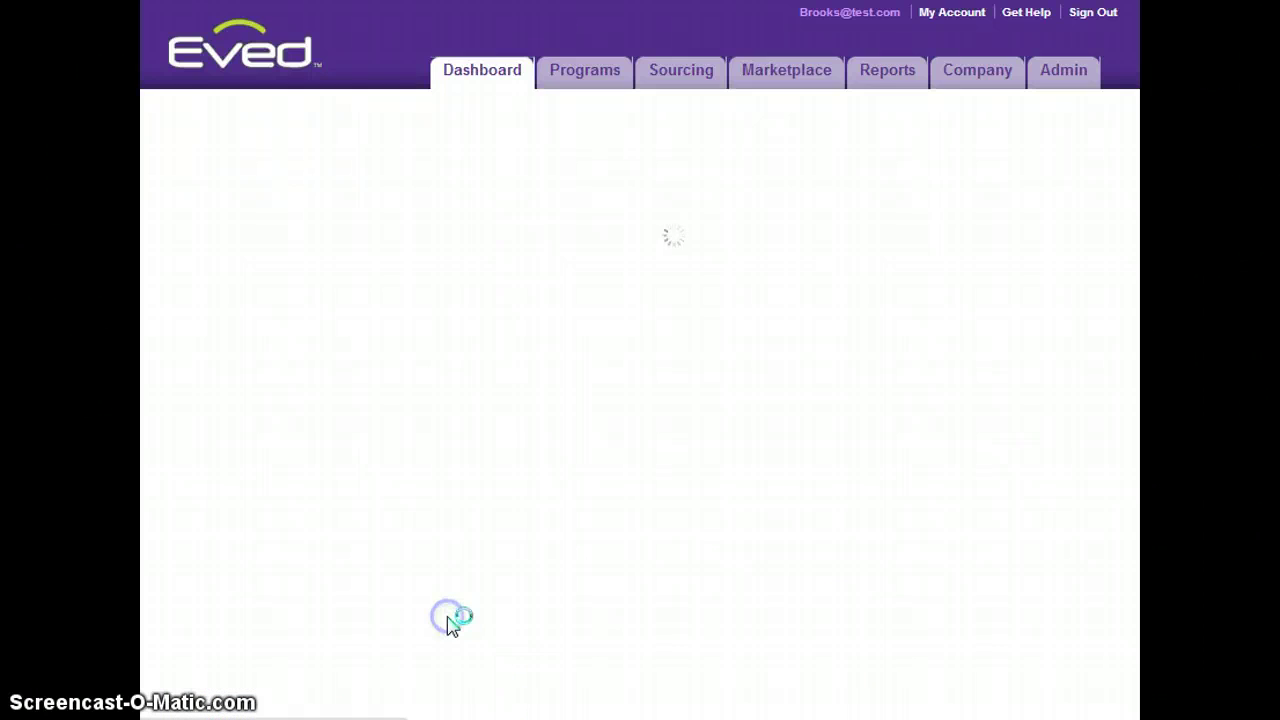
scroll(450, 625, "down", 1)
scroll(450, 625, "down", 5)
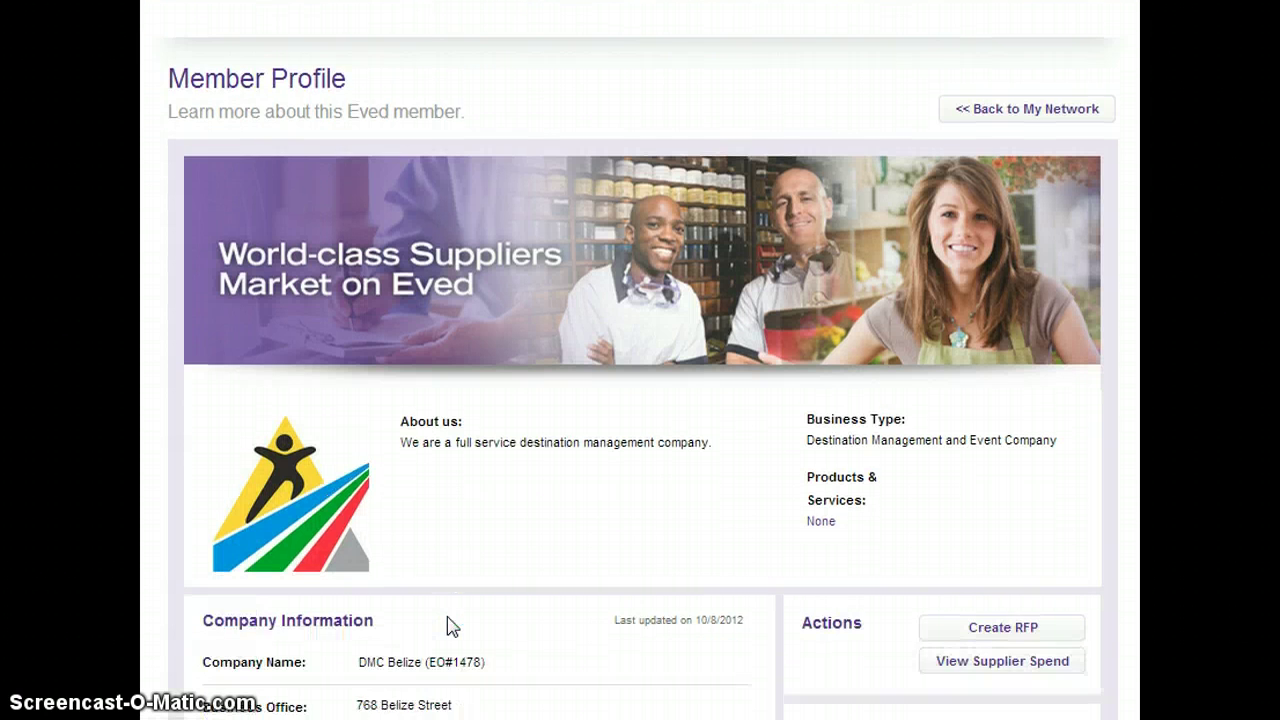
scroll(450, 625, "down", 1)
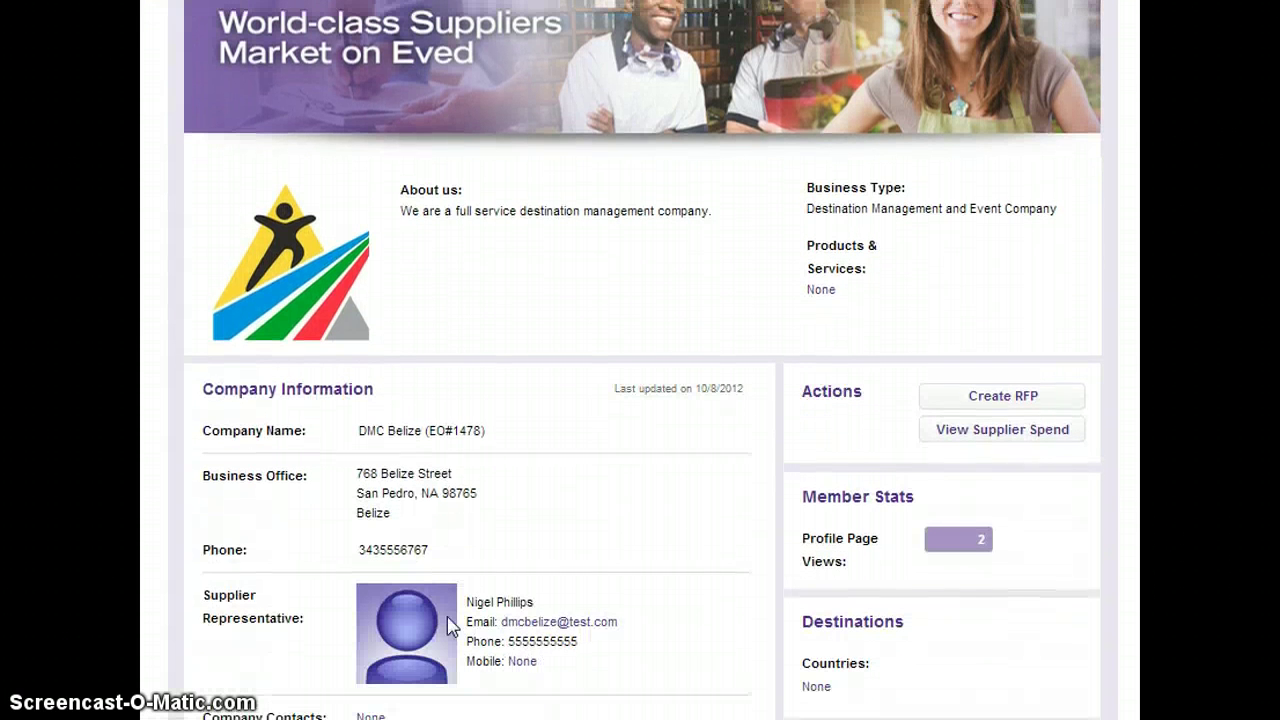
left_click(995, 397)
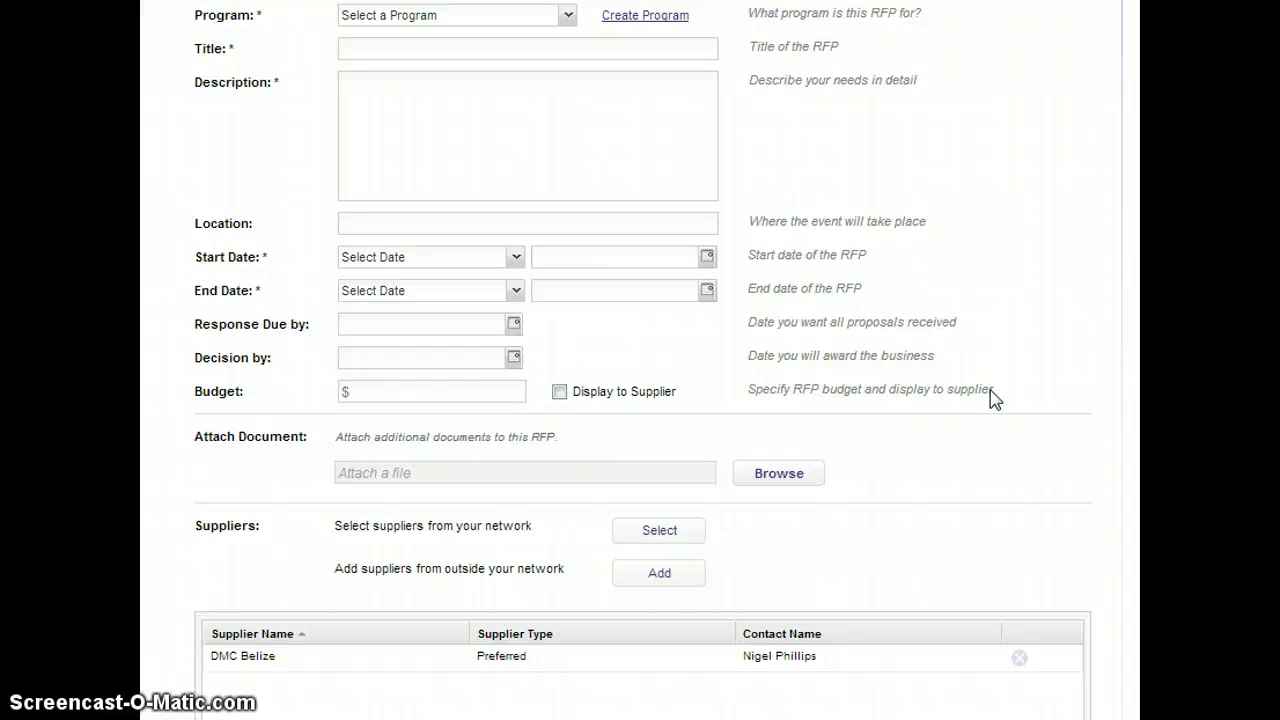
scroll(995, 397, "up", 3)
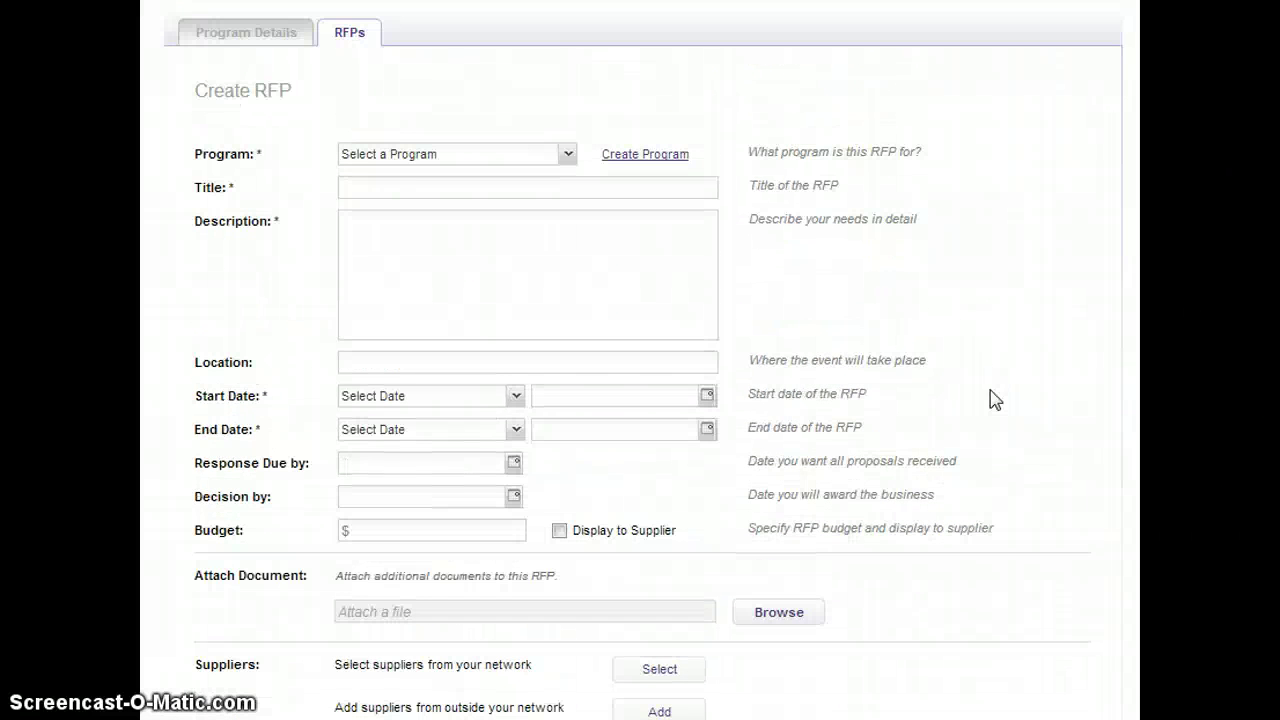
left_click(566, 155)
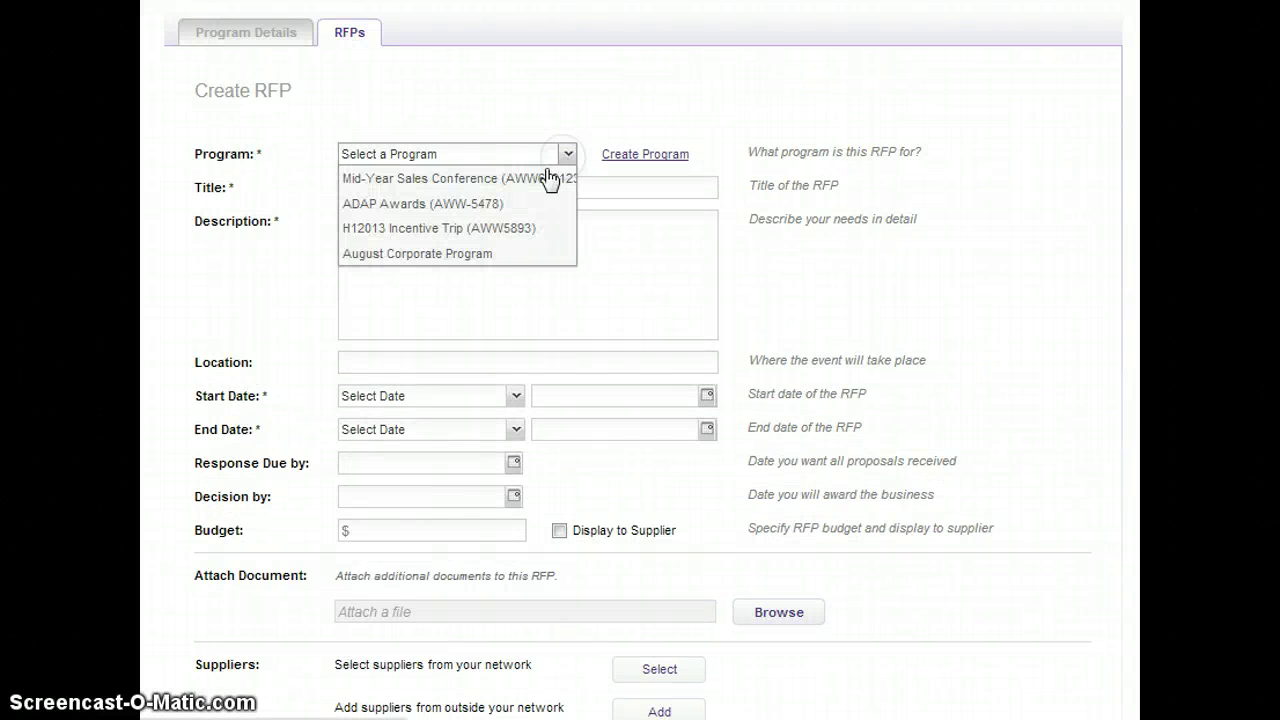
left_click(496, 178)
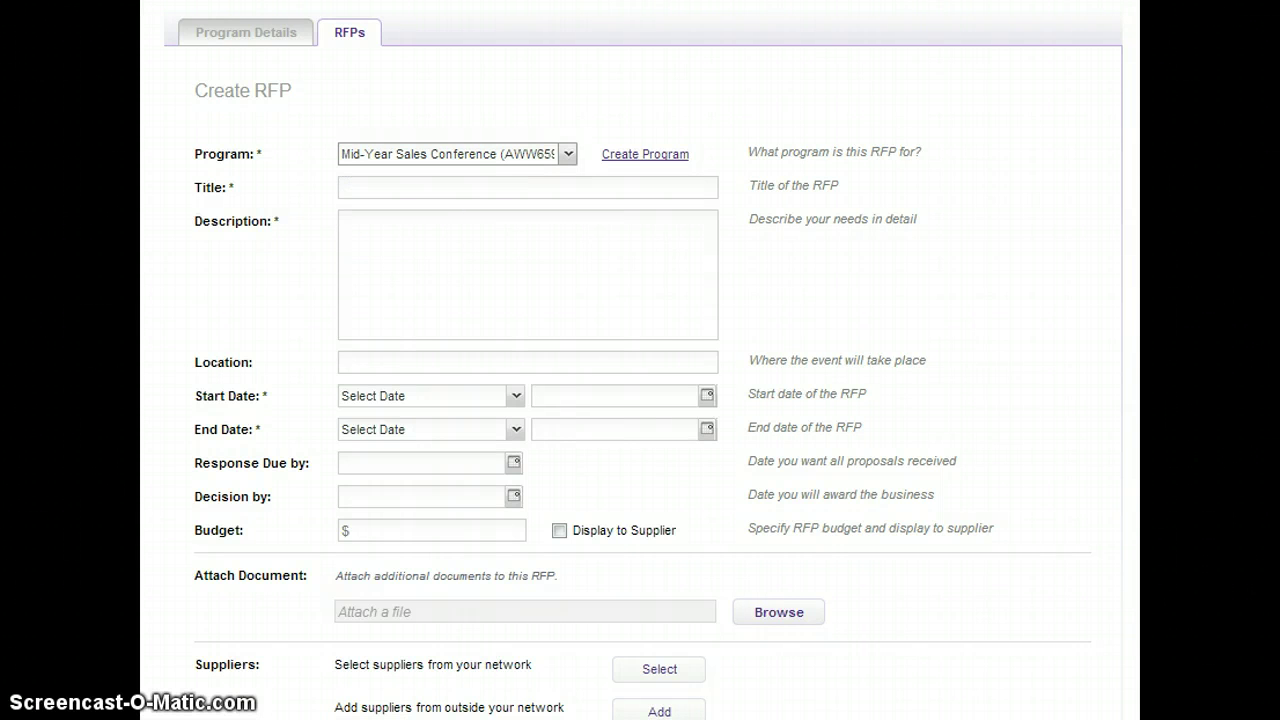
- Check the supplier list of the DMC Belize RFP, and leave the form unsaved to return to the suppliers in My Network
scroll(640, 400, "down", 5)
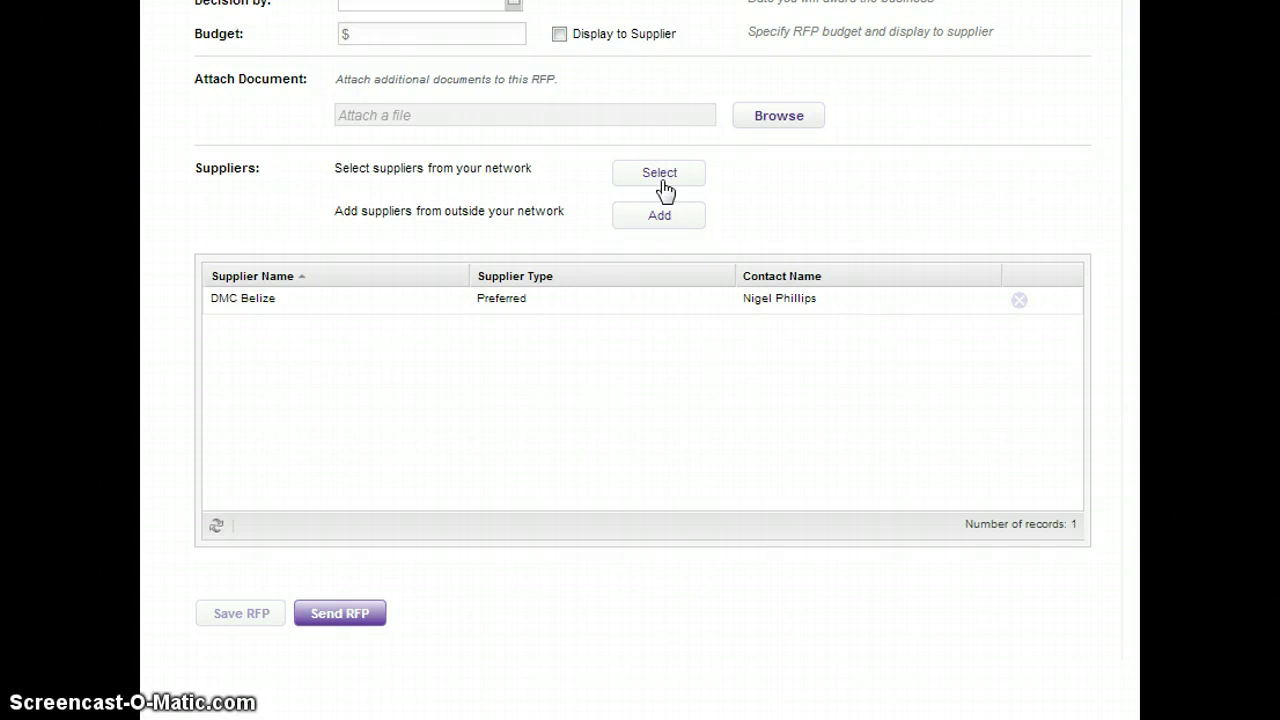
scroll(640, 360, "up", 7)
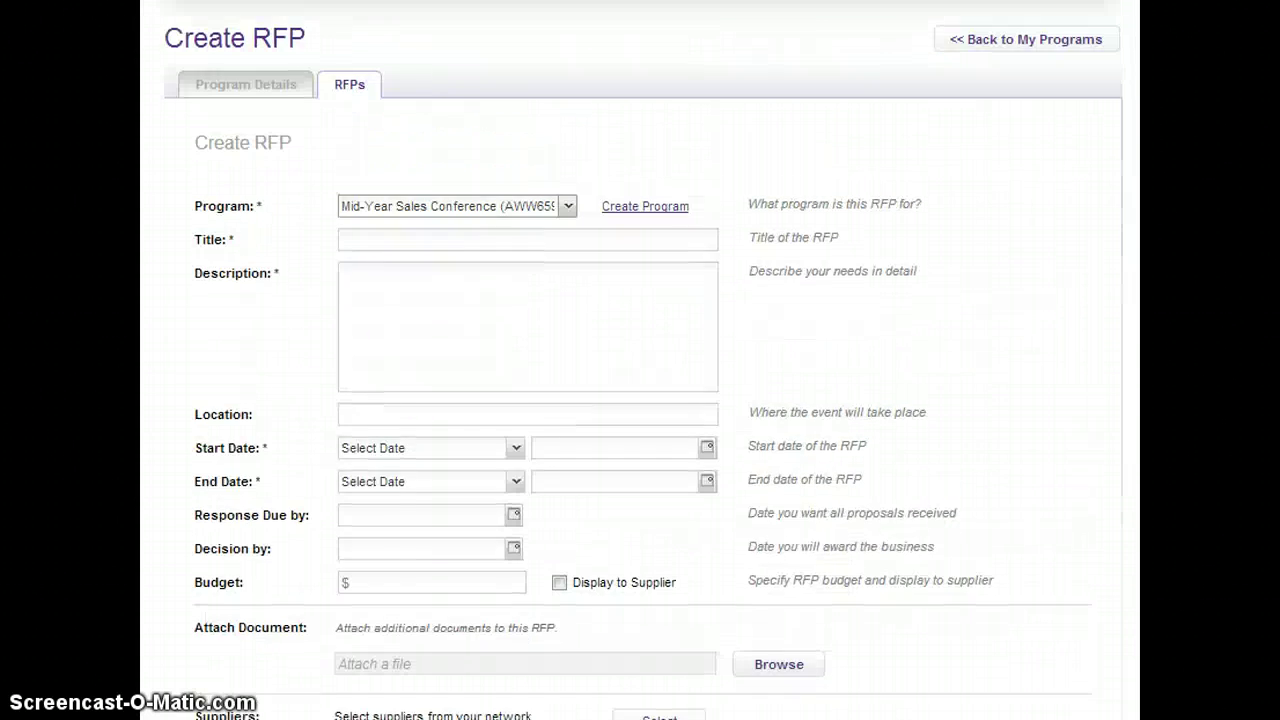
left_click(467, 80)
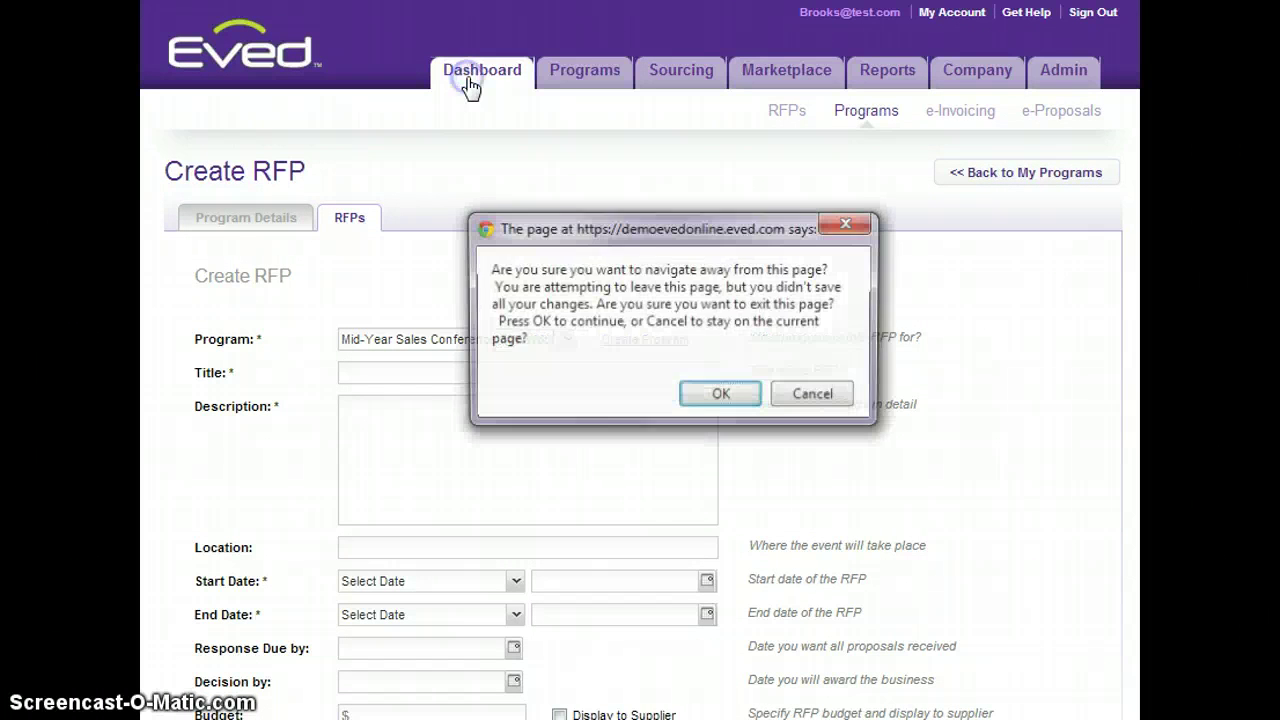
left_click(722, 396)
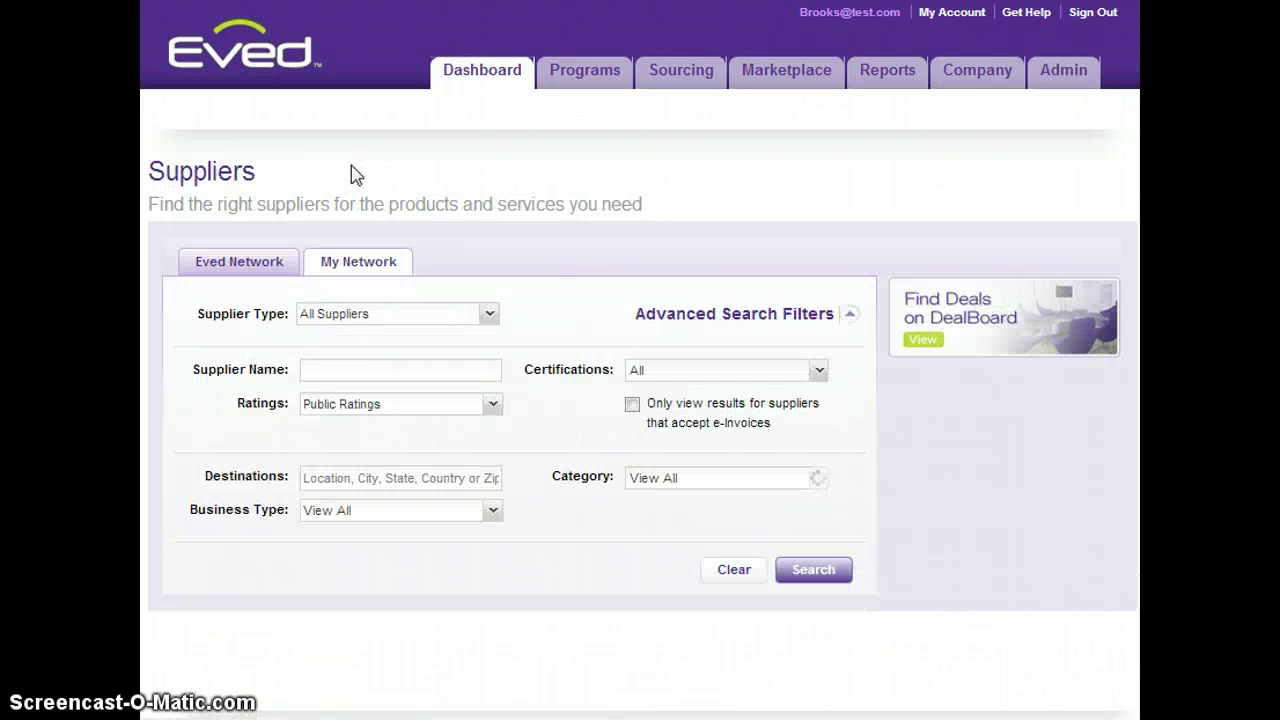
- Select DMC Belize and DMC Fiji in the My Network supplier list and create an RFP for both
scroll(557, 250, "down", 2)
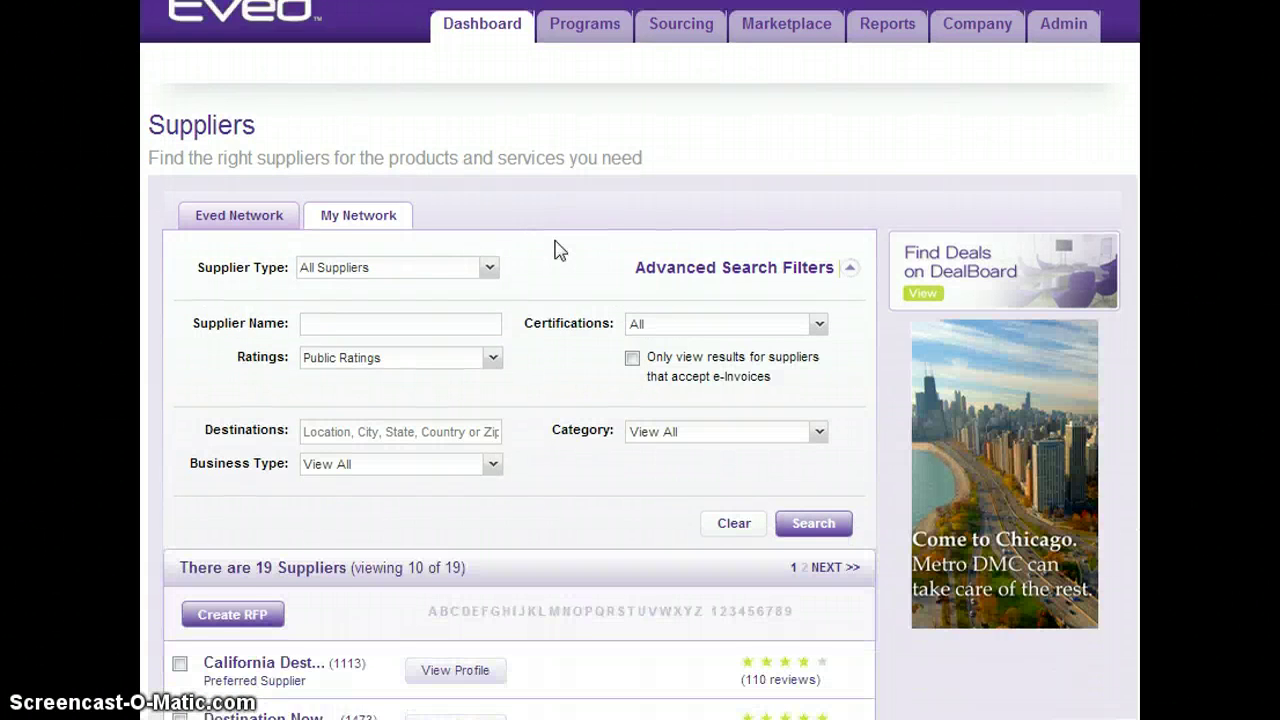
scroll(557, 250, "down", 1)
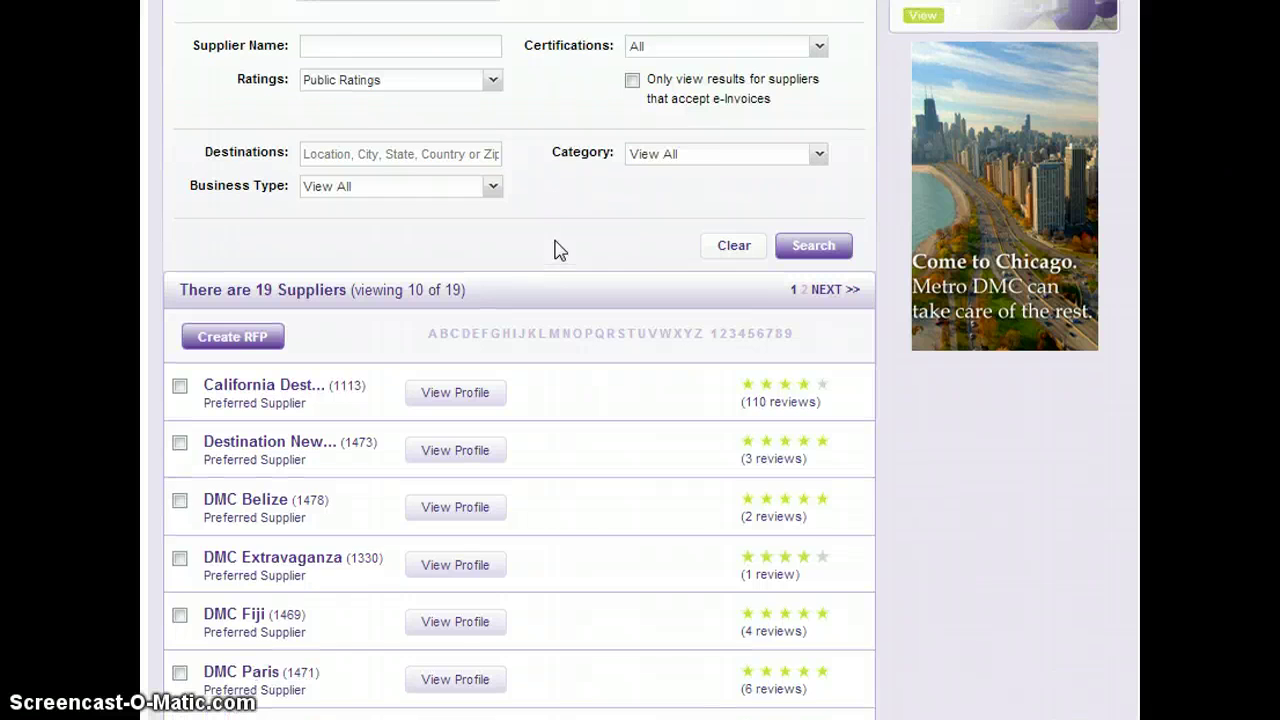
left_click(180, 502)
left_click(180, 615)
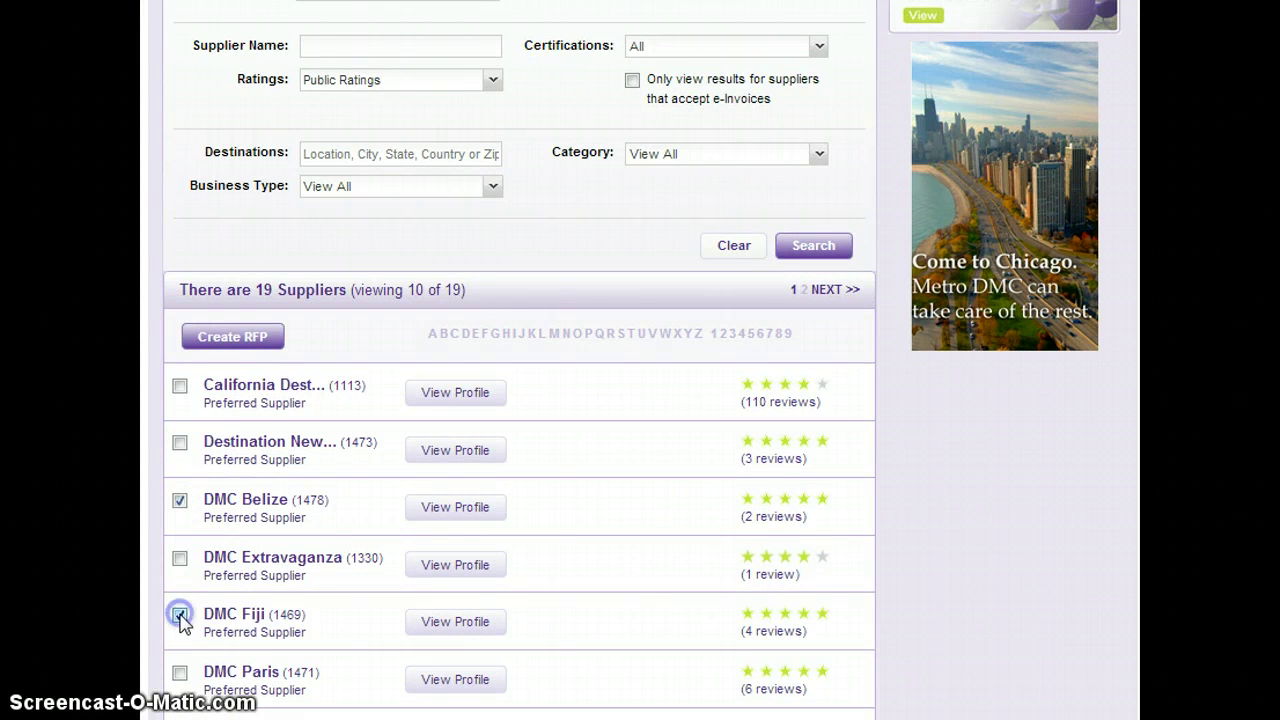
left_click(205, 345)
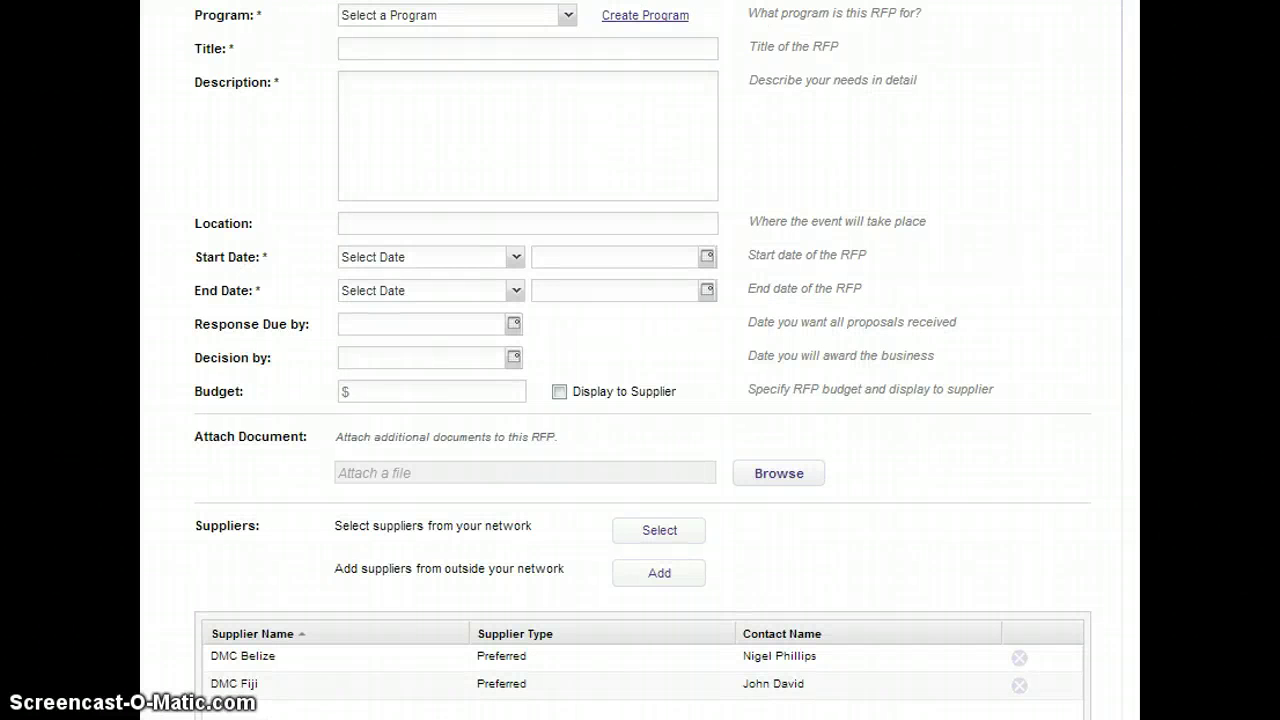
- Look over the new RFP form, including its program choices, detail fields and supplier list
scroll(640, 360, "up", 2)
scroll(640, 360, "down", 1)
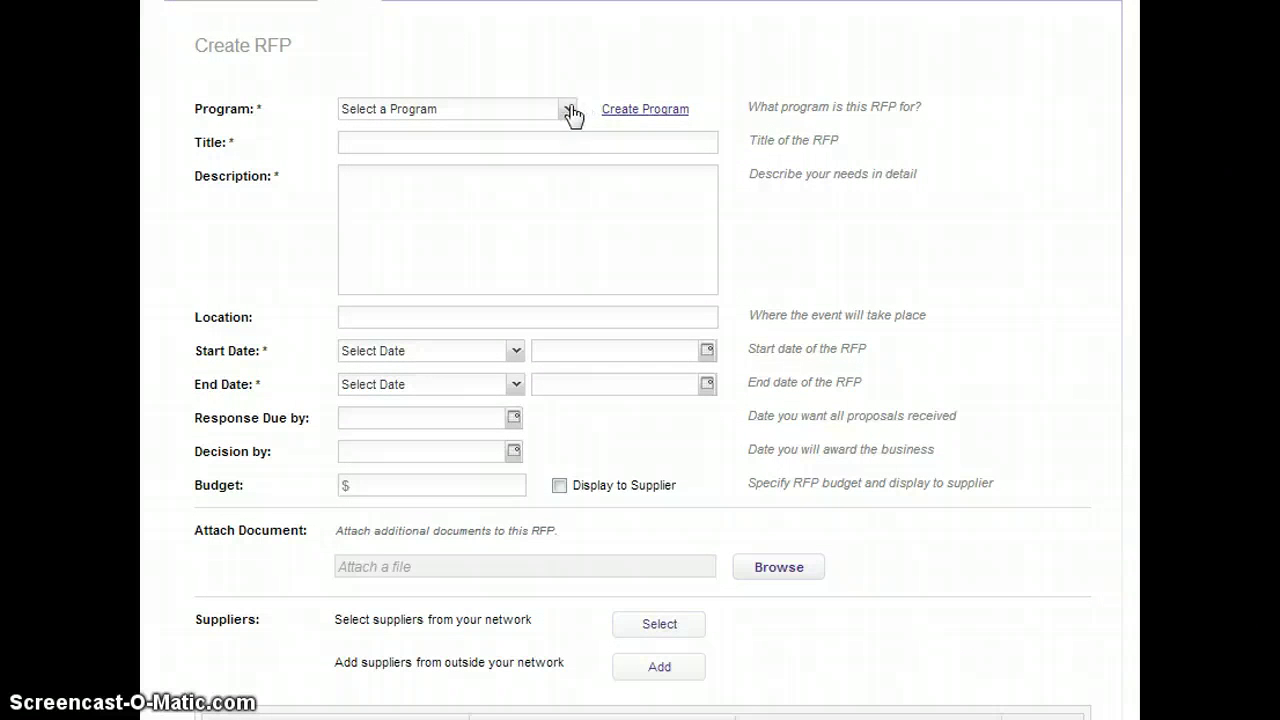
left_click(567, 109)
left_click(877, 97)
scroll(640, 360, "down", 4)
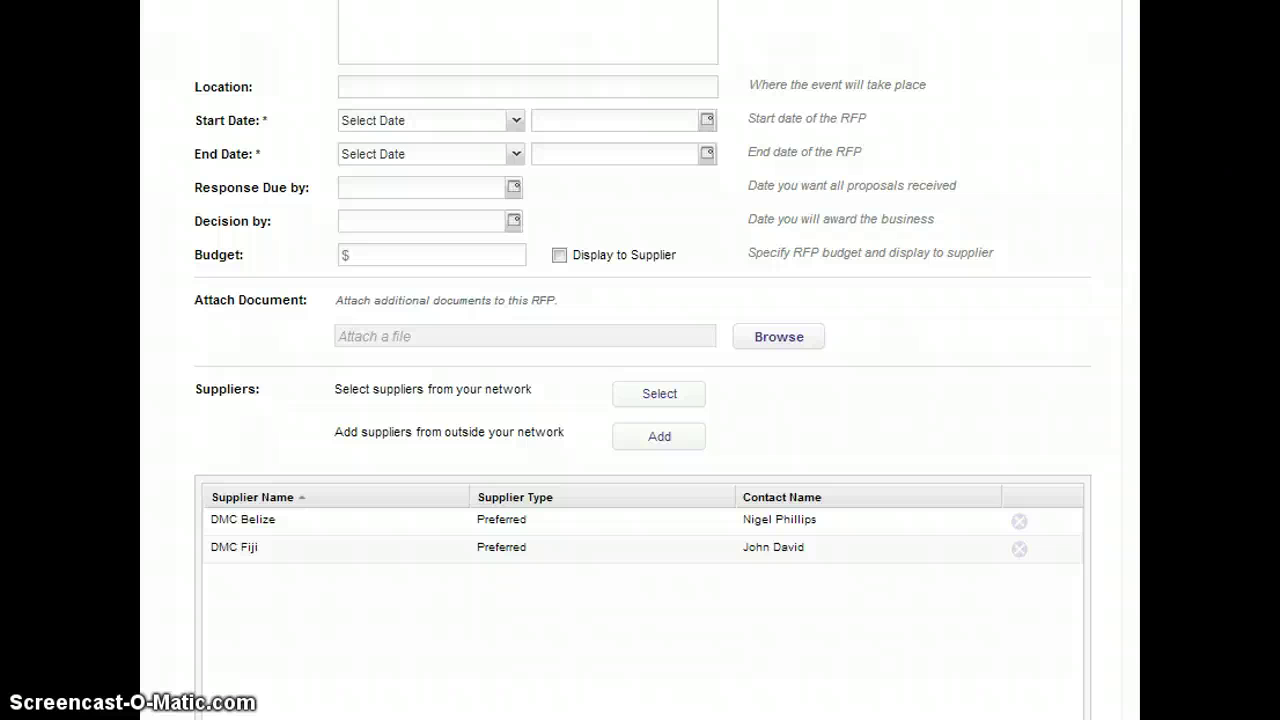
scroll(640, 360, "up", 3)
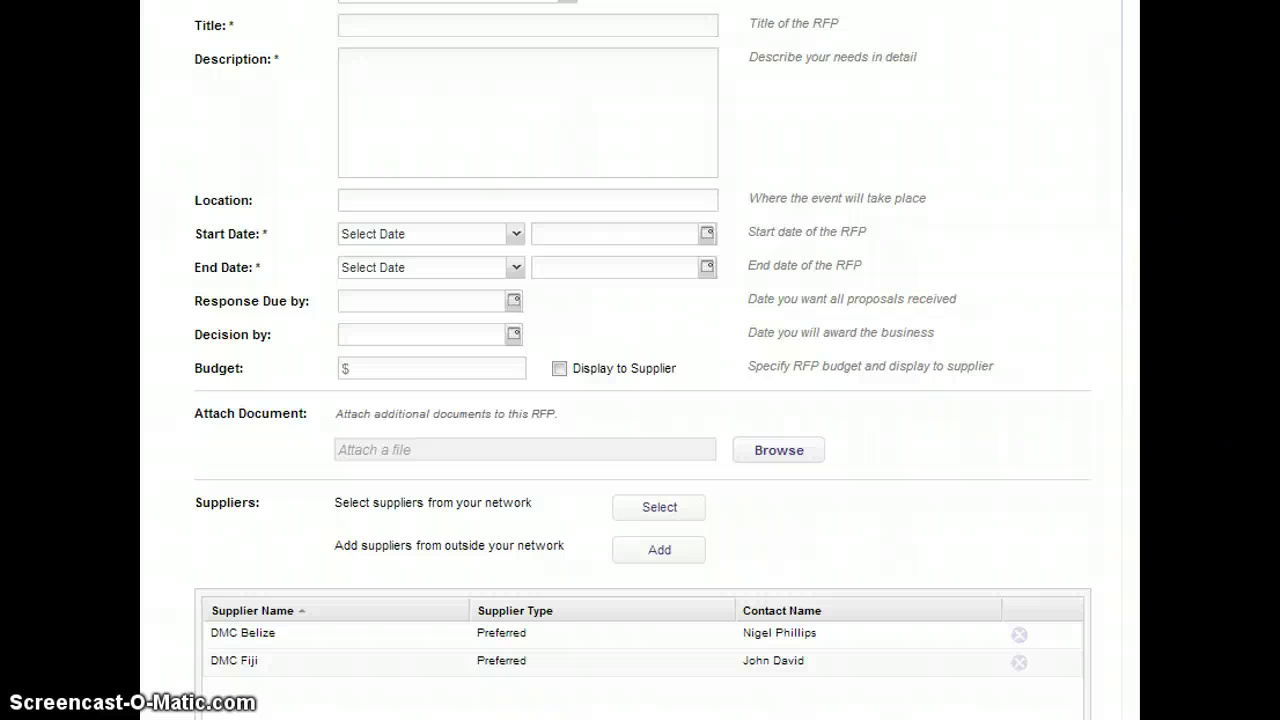
scroll(640, 360, "up", 9)
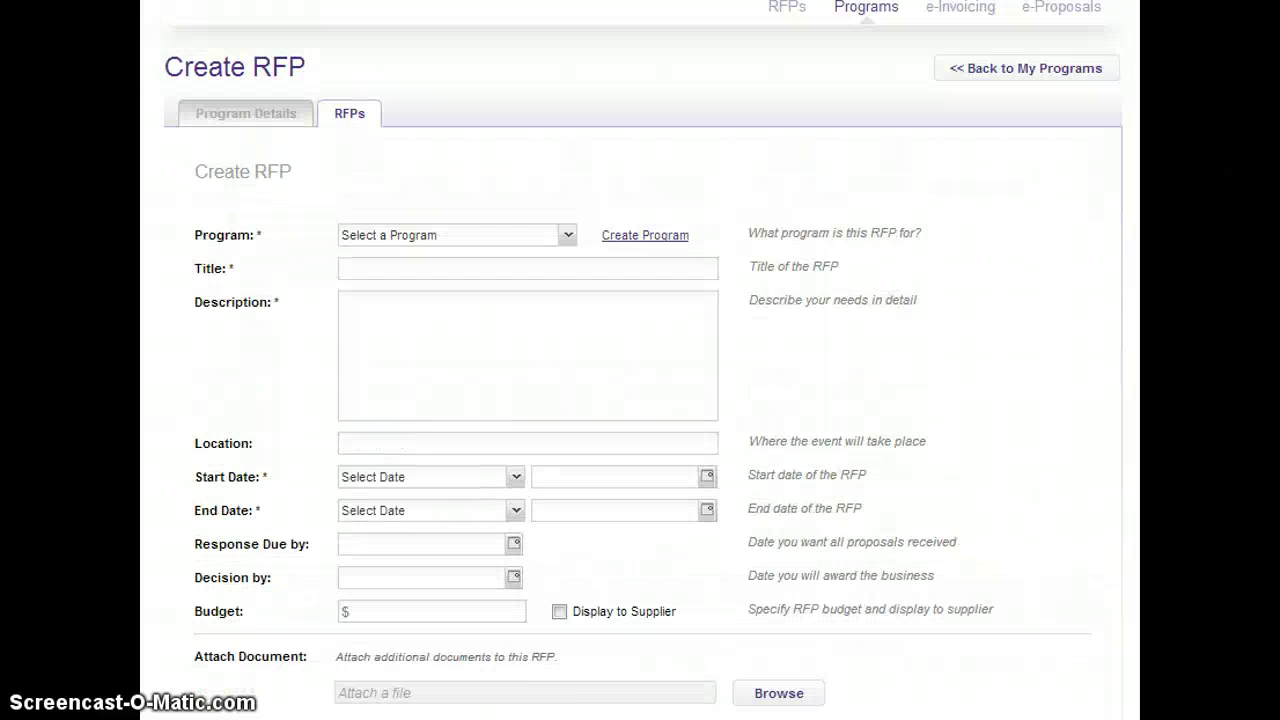